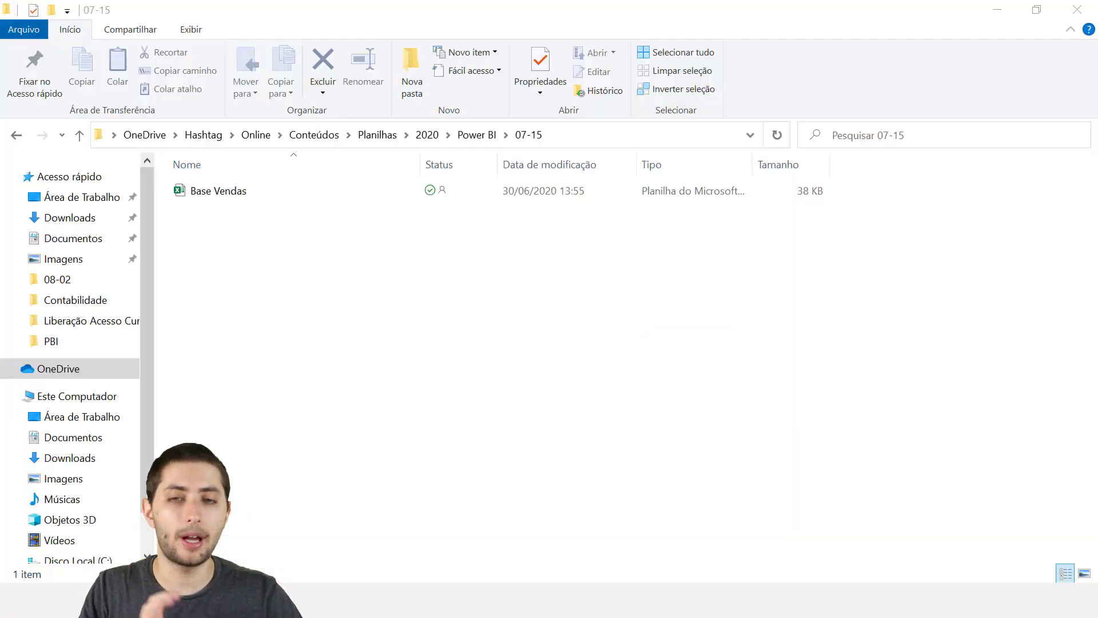
pyautogui.click(246, 224)
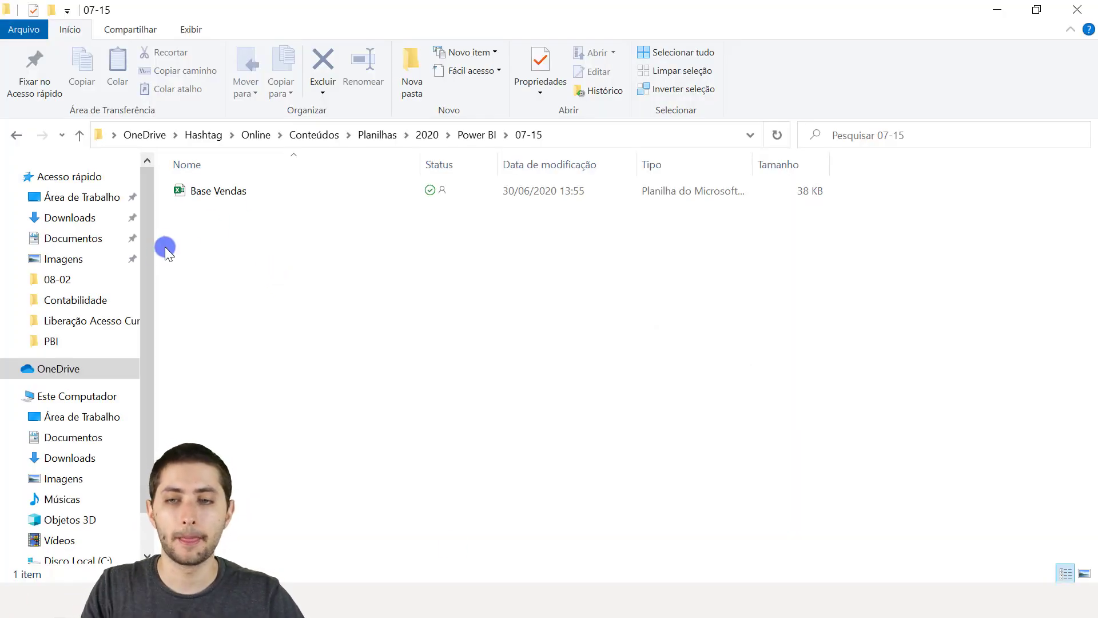
pyautogui.moveTo(153, 260); pyautogui.dragTo(94, 255)
pyautogui.click(187, 190)
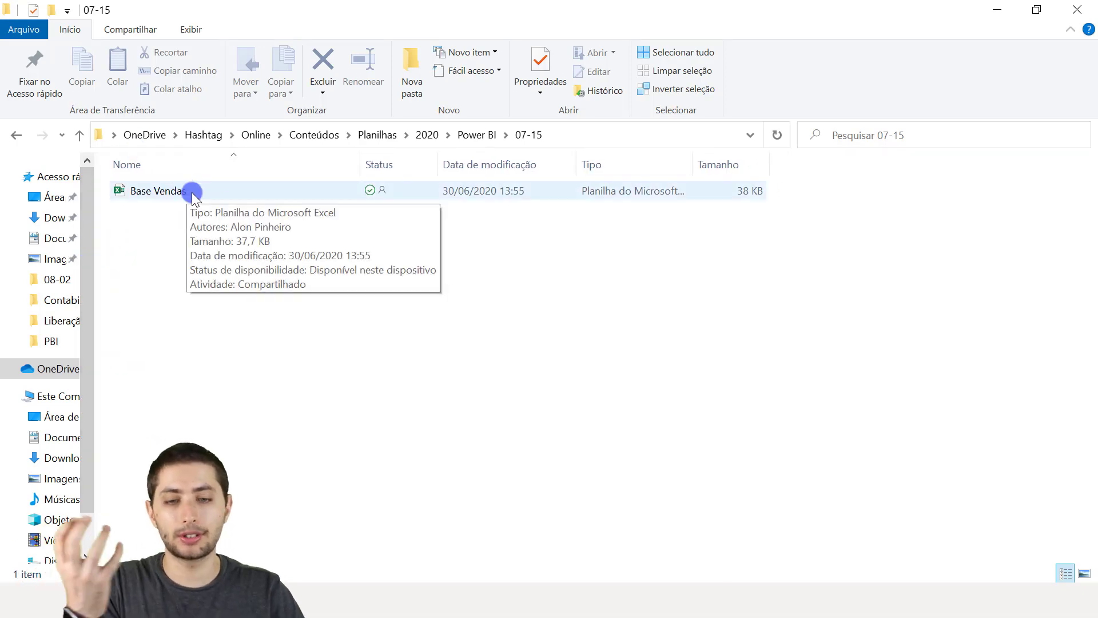
pyautogui.click(681, 417)
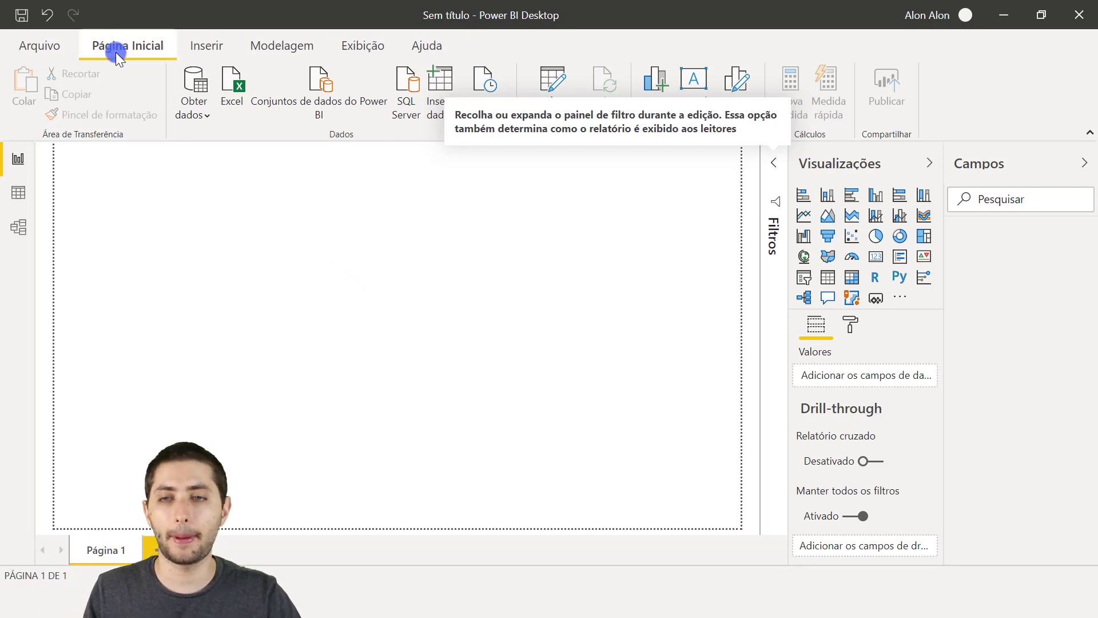
# In Power BI Desktop, connect to the Excel workbook Base Vendas from the 07-15 folder as the data source.
pyautogui.click(206, 112)
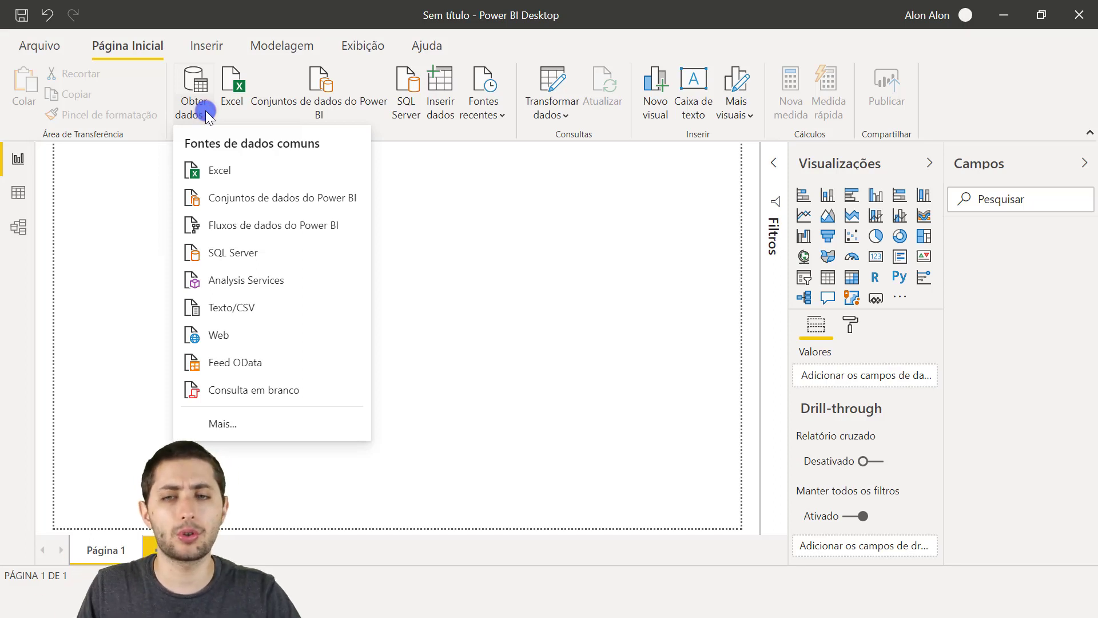
pyautogui.click(244, 171)
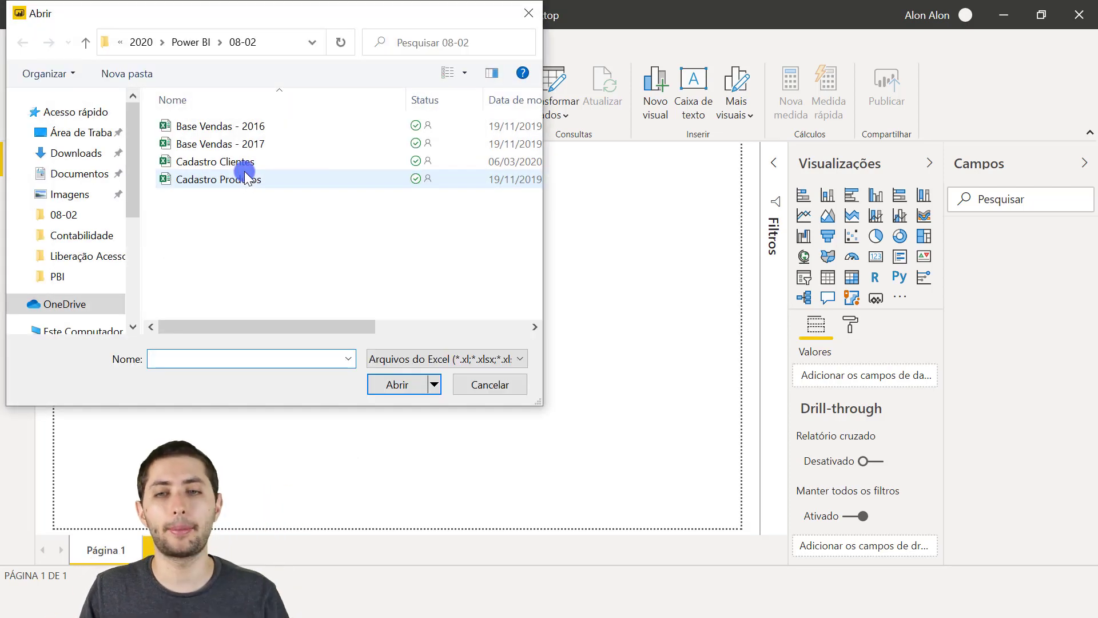
pyautogui.click(191, 43)
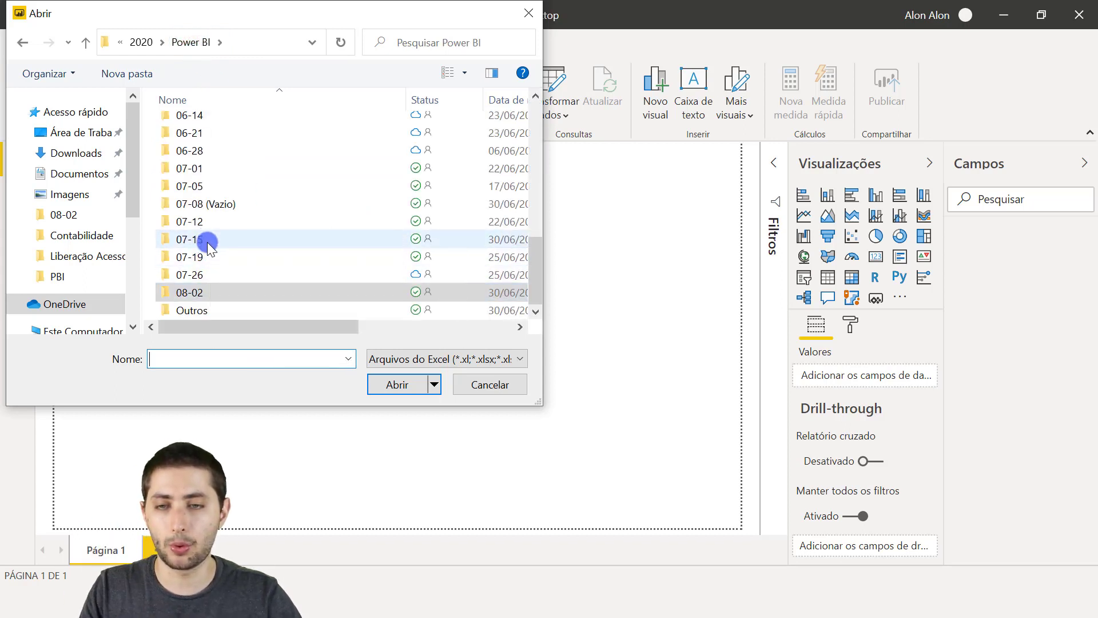
pyautogui.doubleClick(208, 241)
pyautogui.click(225, 127)
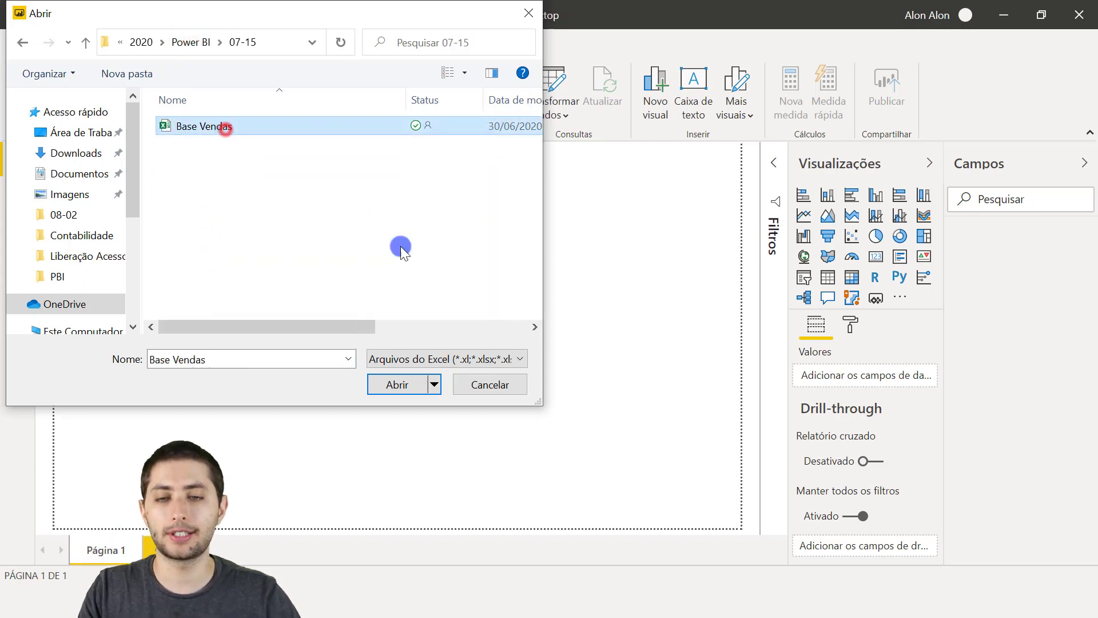
pyautogui.click(407, 383)
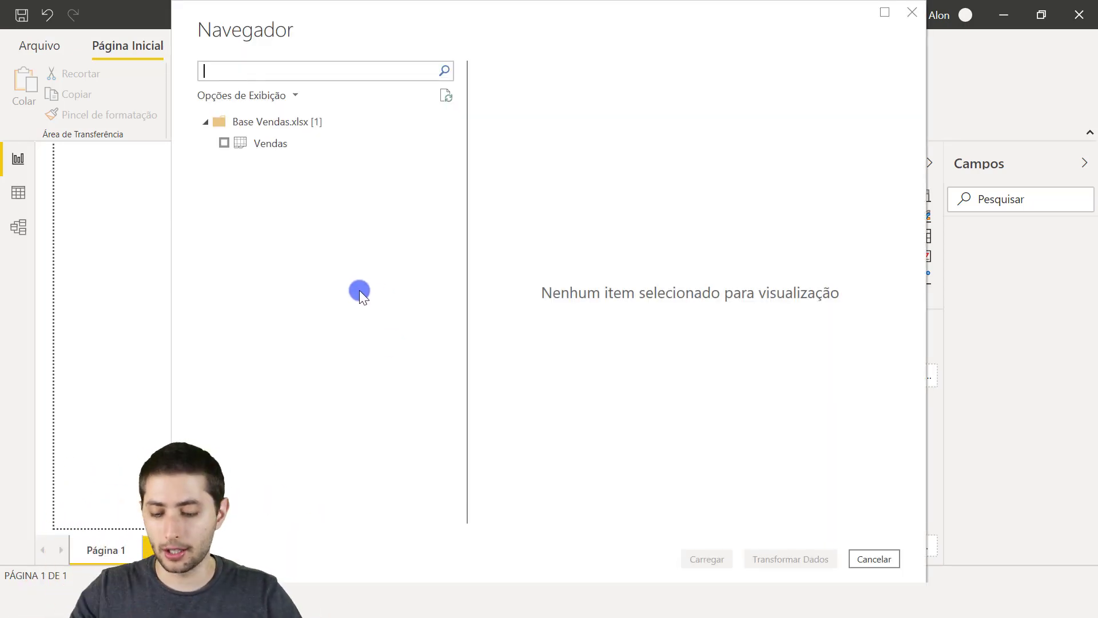
# Select the Vendas table of Base Vendas.xlsx, preview its columns, and load it into the report.
pyautogui.moveTo(186, 107)
pyautogui.mouseDown()
pyautogui.moveTo(432, 209)
pyautogui.moveTo(434, 222)
pyautogui.mouseUp()
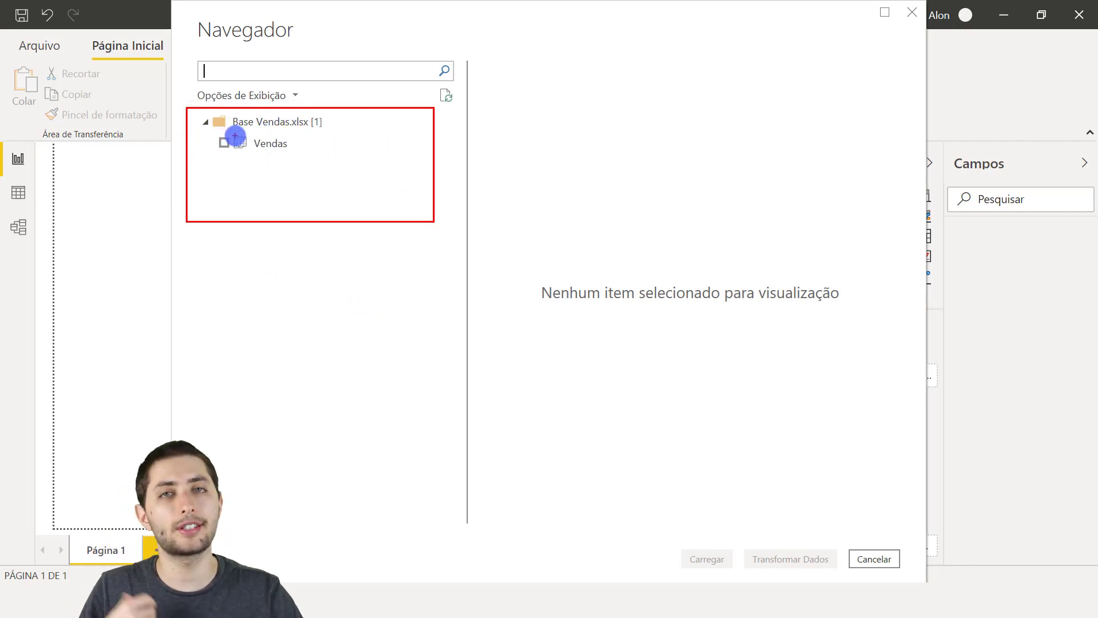
pyautogui.press('Escape')
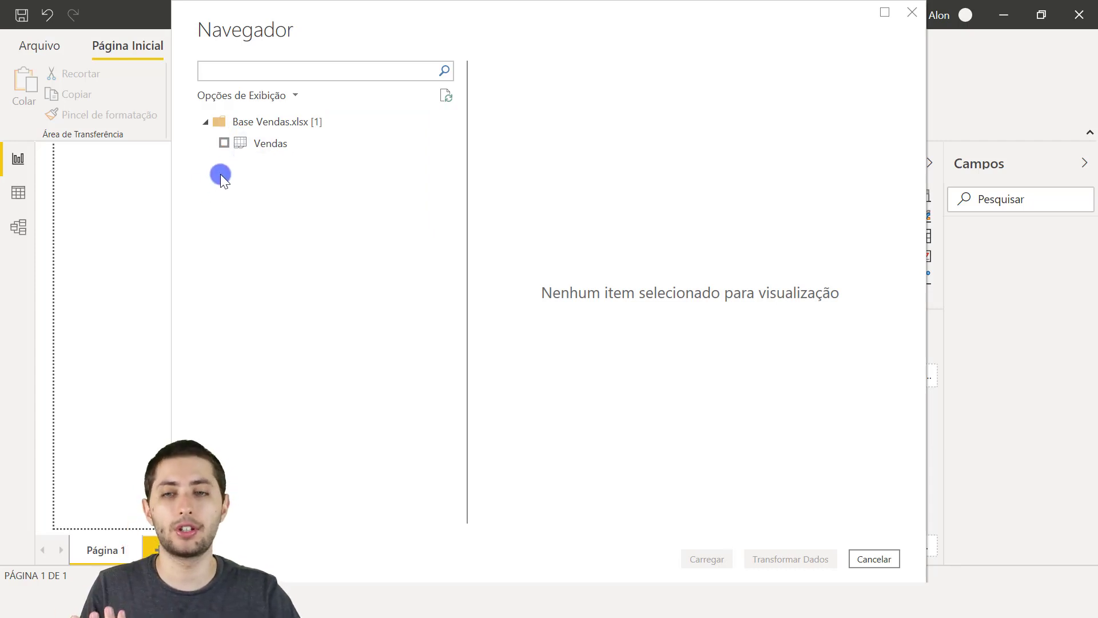
pyautogui.click(224, 142)
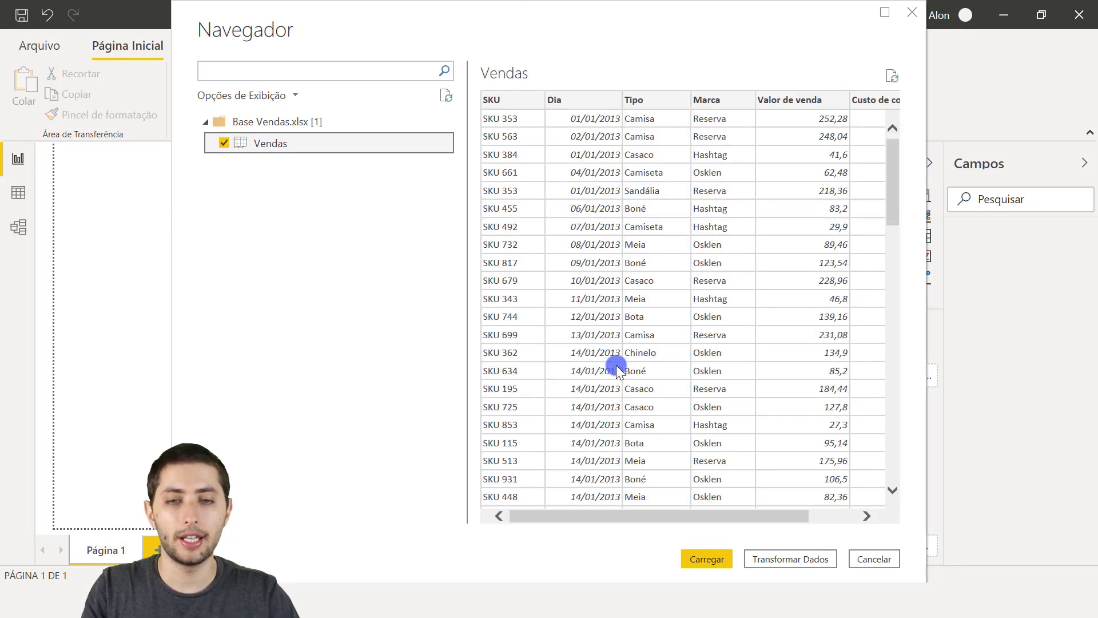
pyautogui.click(546, 493)
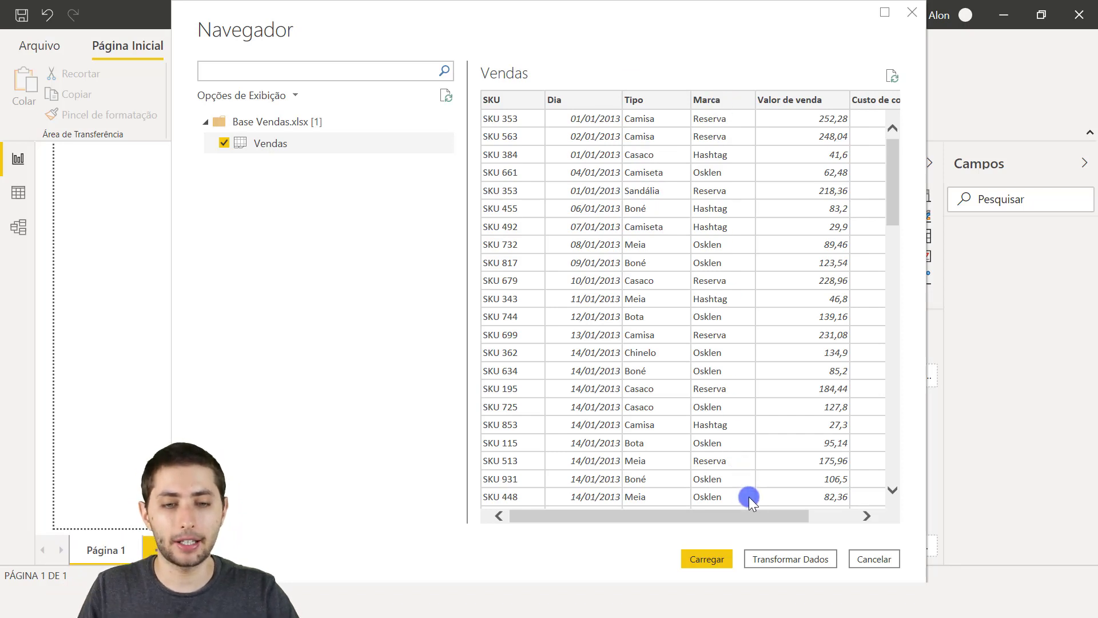
pyautogui.moveTo(755, 516); pyautogui.dragTo(815, 515)
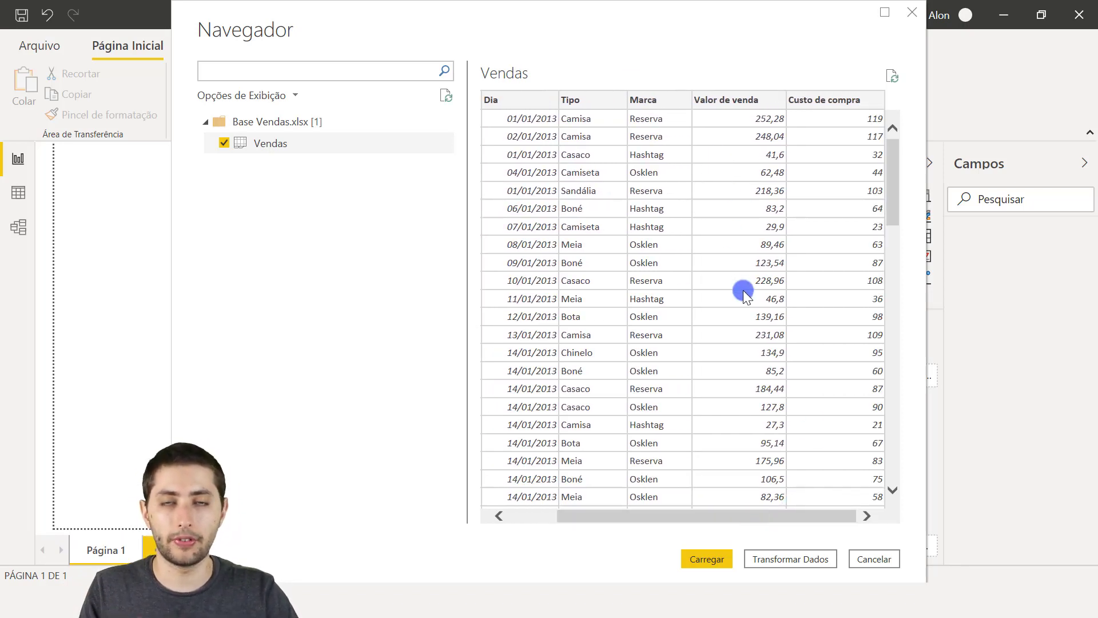
pyautogui.click(750, 84)
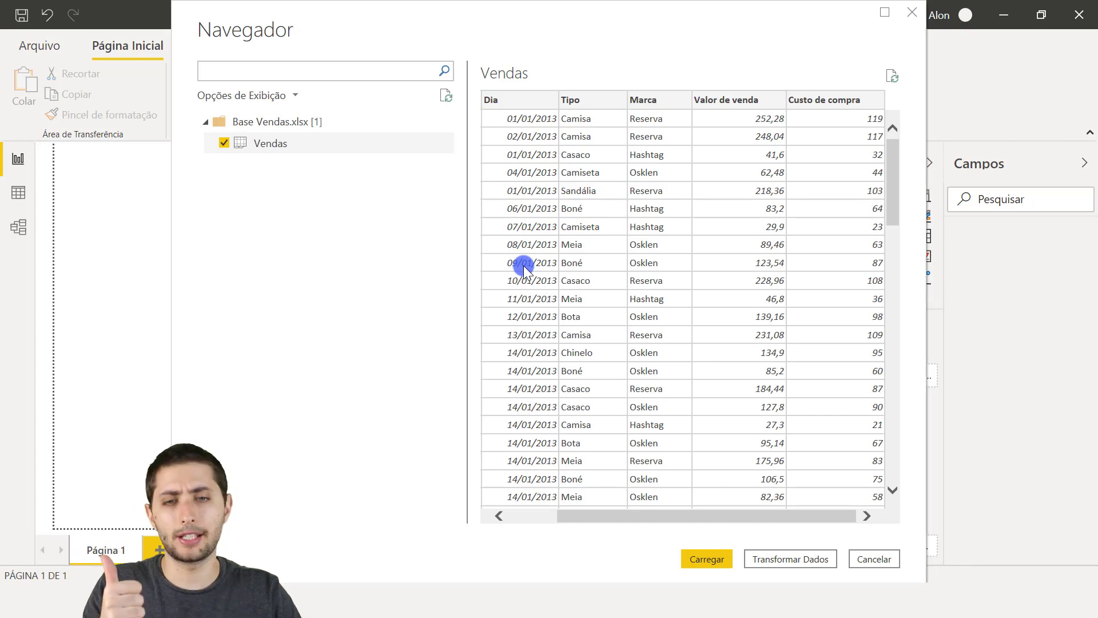
pyautogui.click(700, 555)
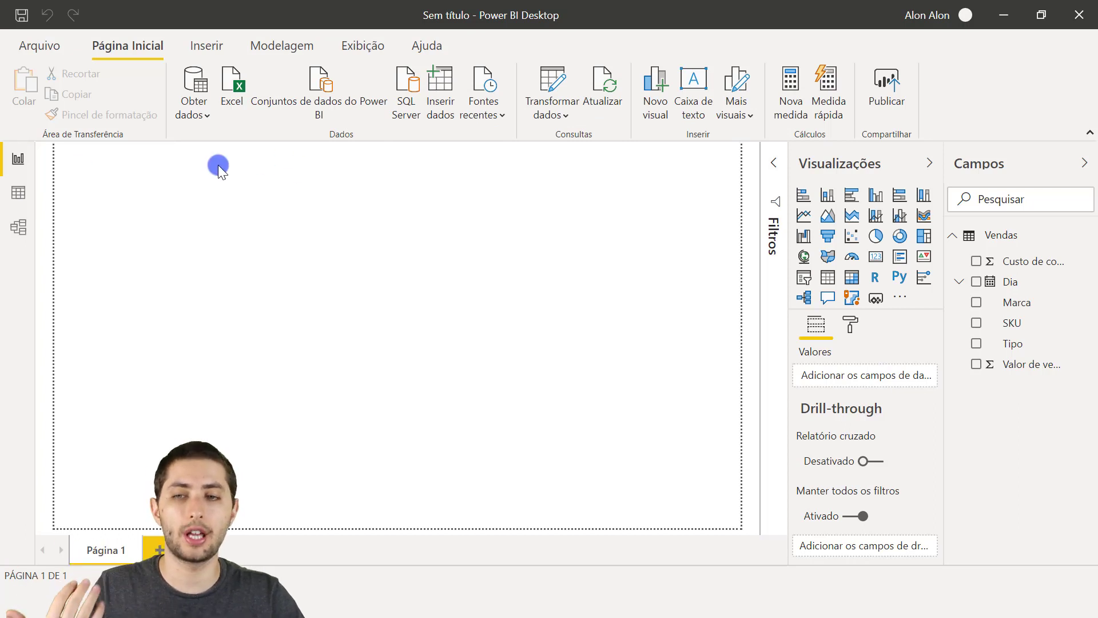
# Inspect the Vendas table in the data view and the model view, ending in the data view.
pyautogui.click(18, 197)
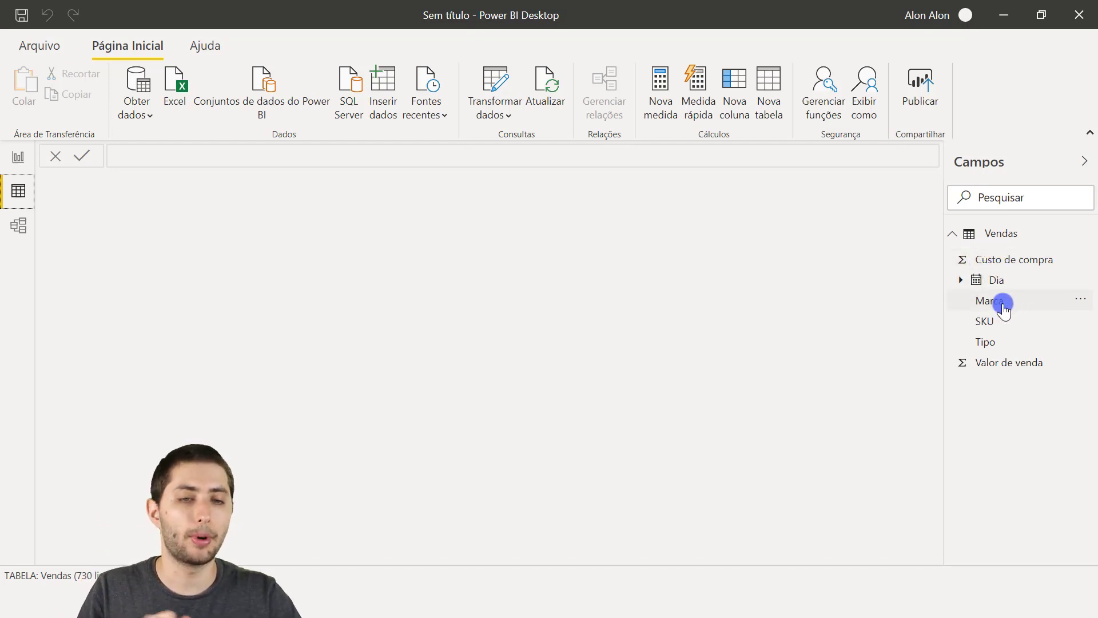
pyautogui.click(1009, 298)
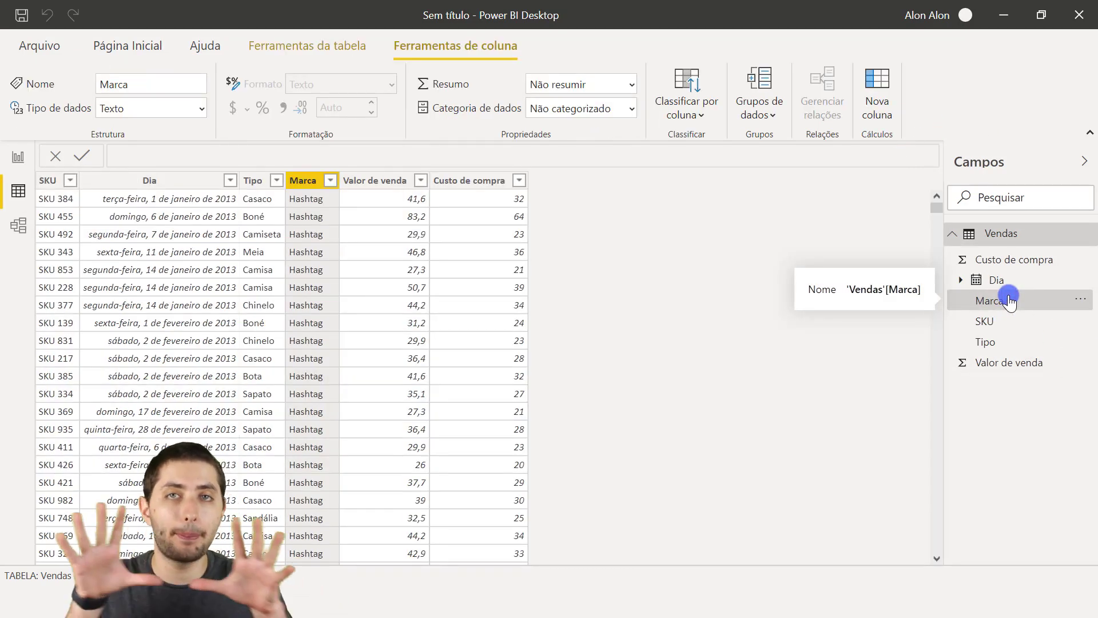
pyautogui.click(18, 224)
pyautogui.click(157, 212)
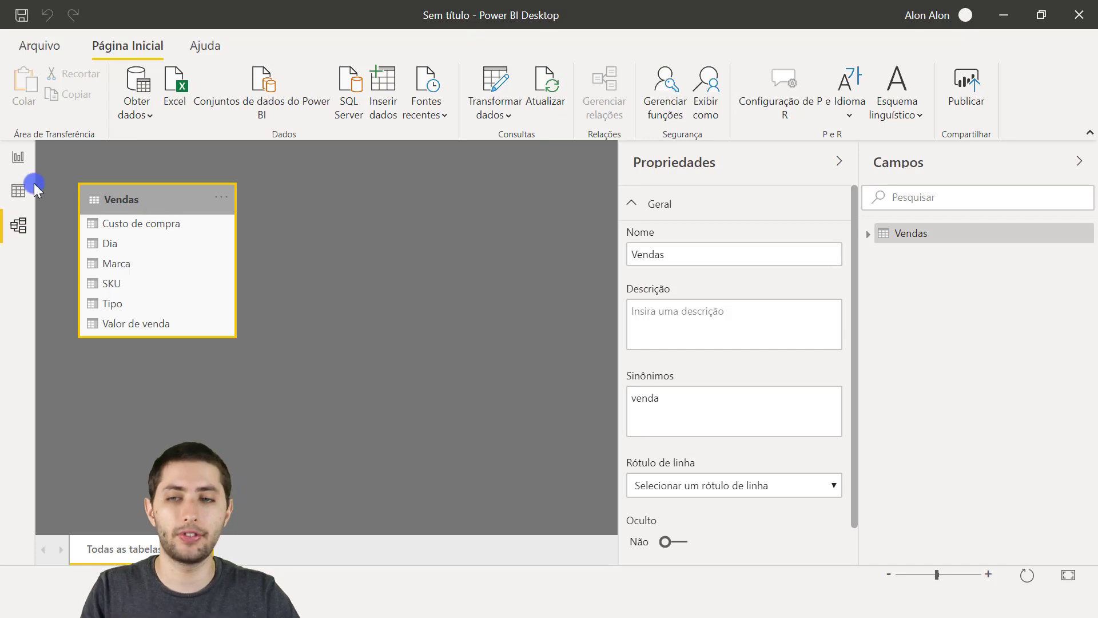
pyautogui.click(17, 191)
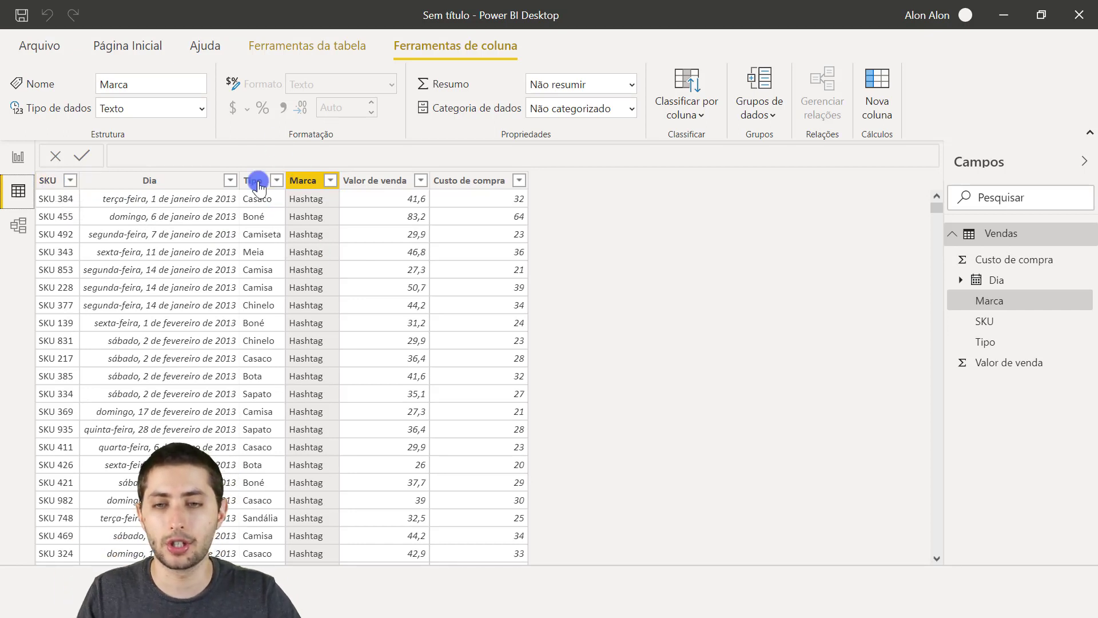
# Examine the brands listed in the Marca column's filter options and close them without filtering.
pyautogui.click(330, 180)
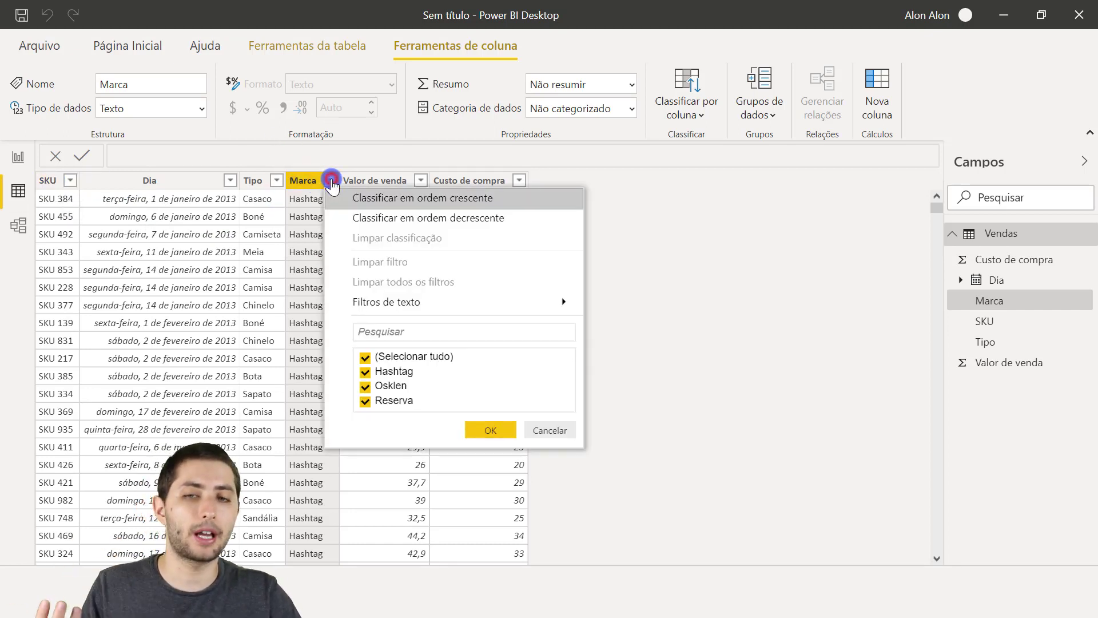
pyautogui.click(331, 165)
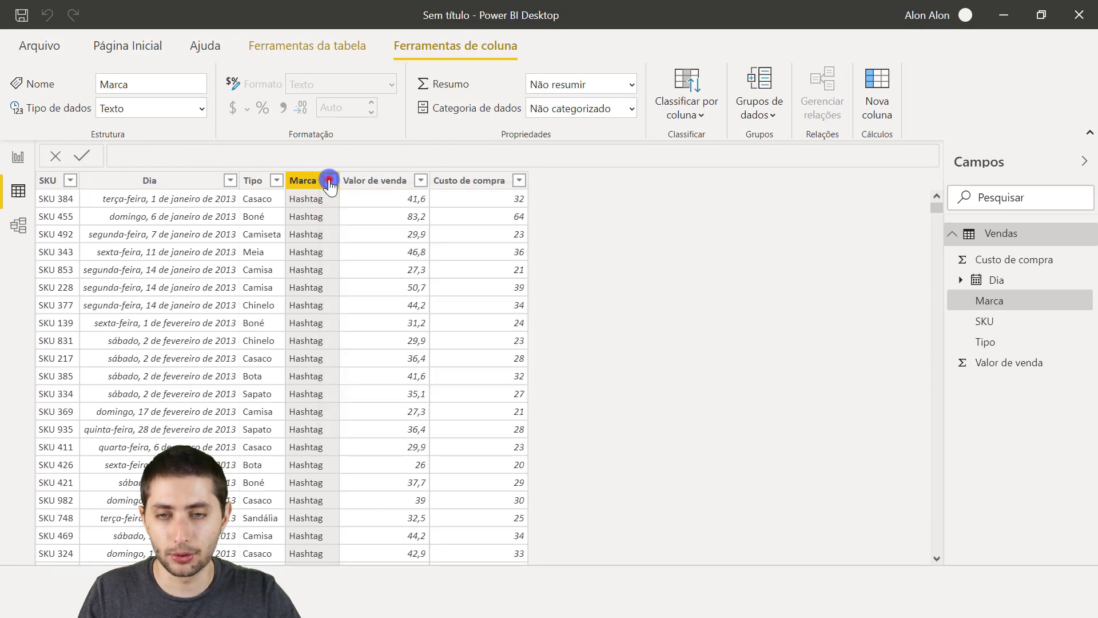
pyautogui.click(330, 181)
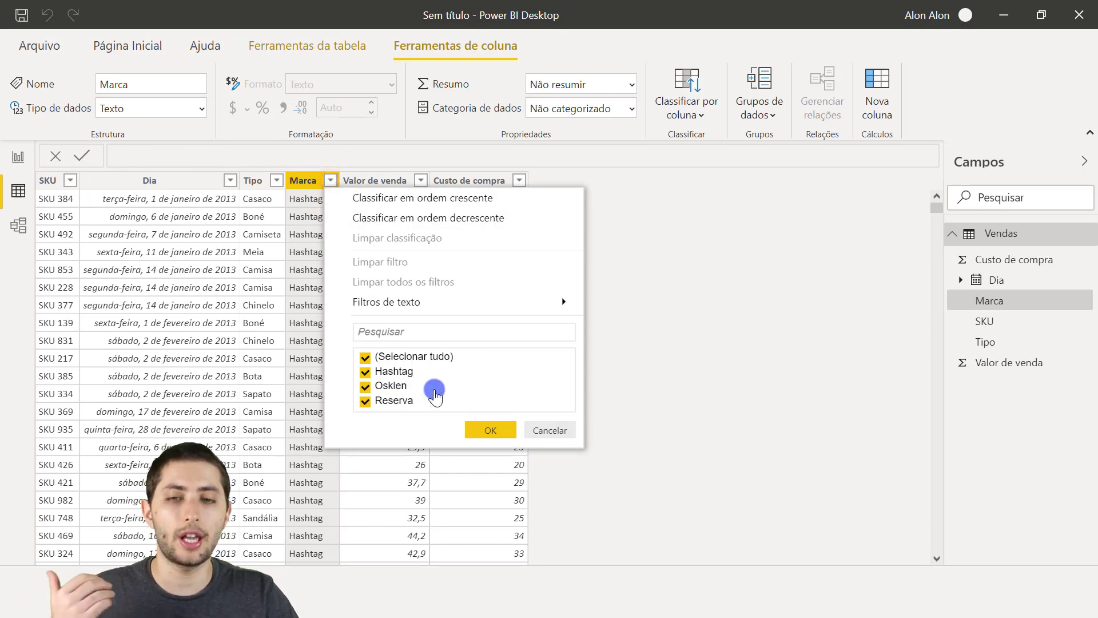
pyautogui.click(528, 430)
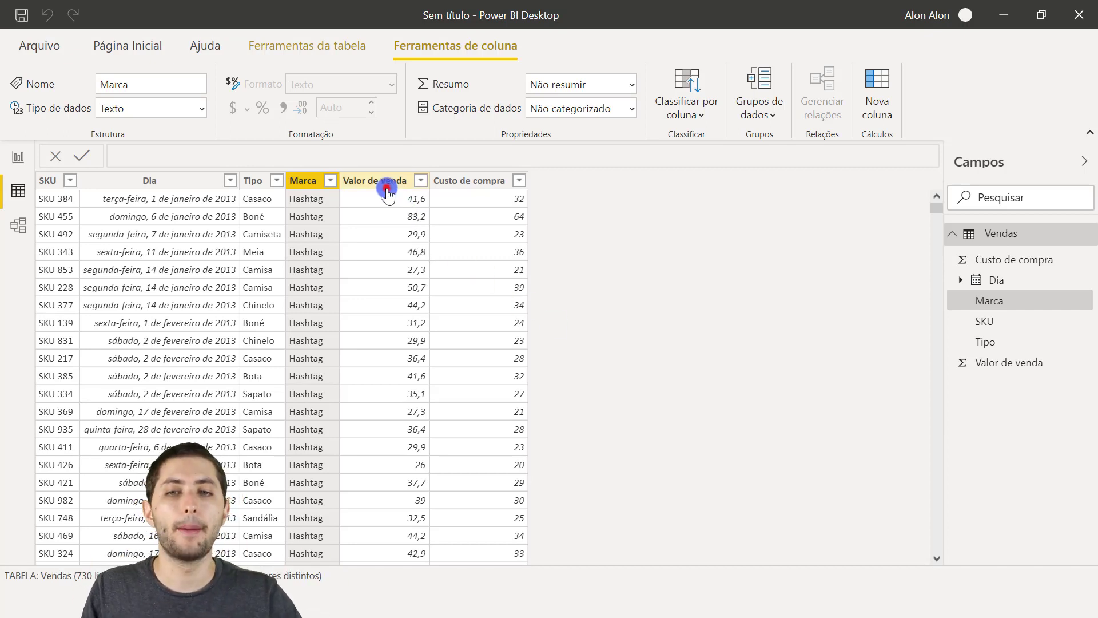
# Compare the Valor de venda and Custo de compra columns of the Vendas table, including their first-row values.
pyautogui.click(385, 184)
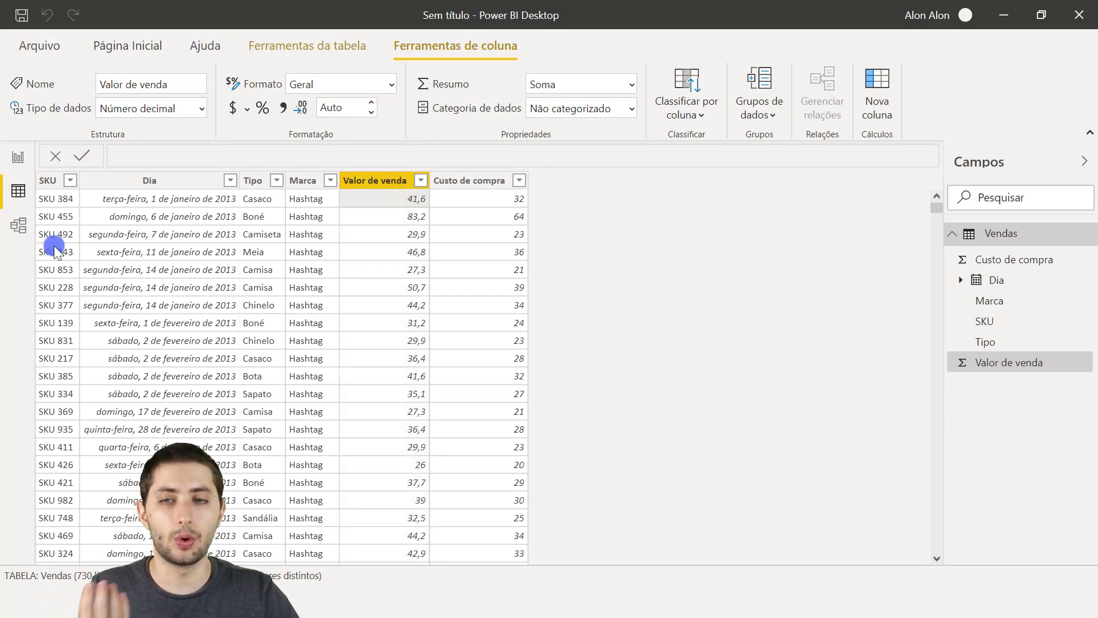
pyautogui.click(447, 180)
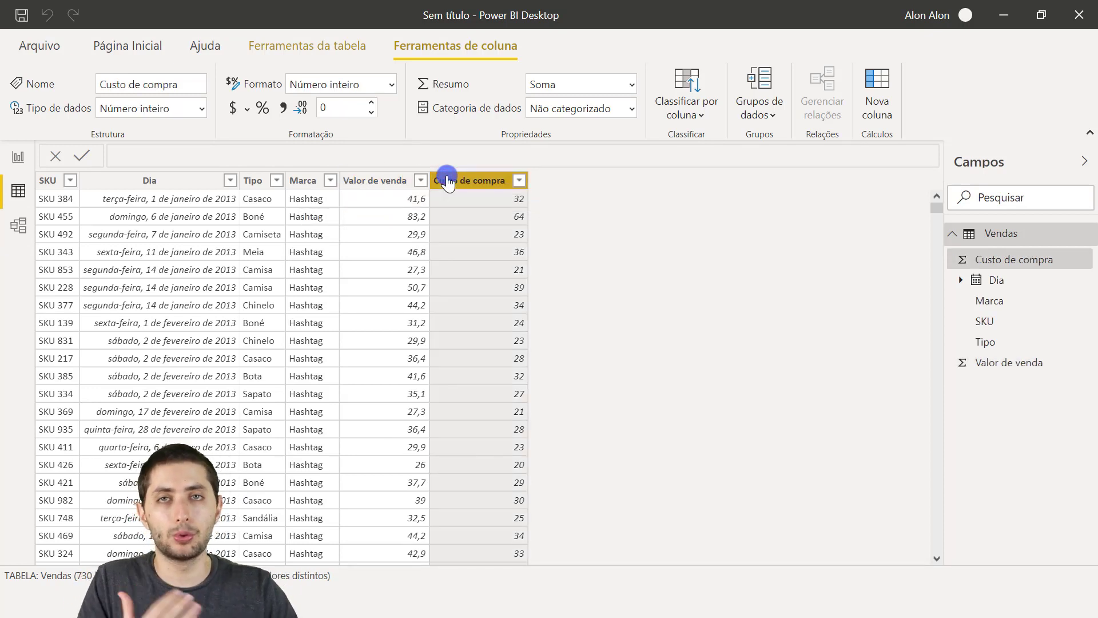
pyautogui.click(369, 182)
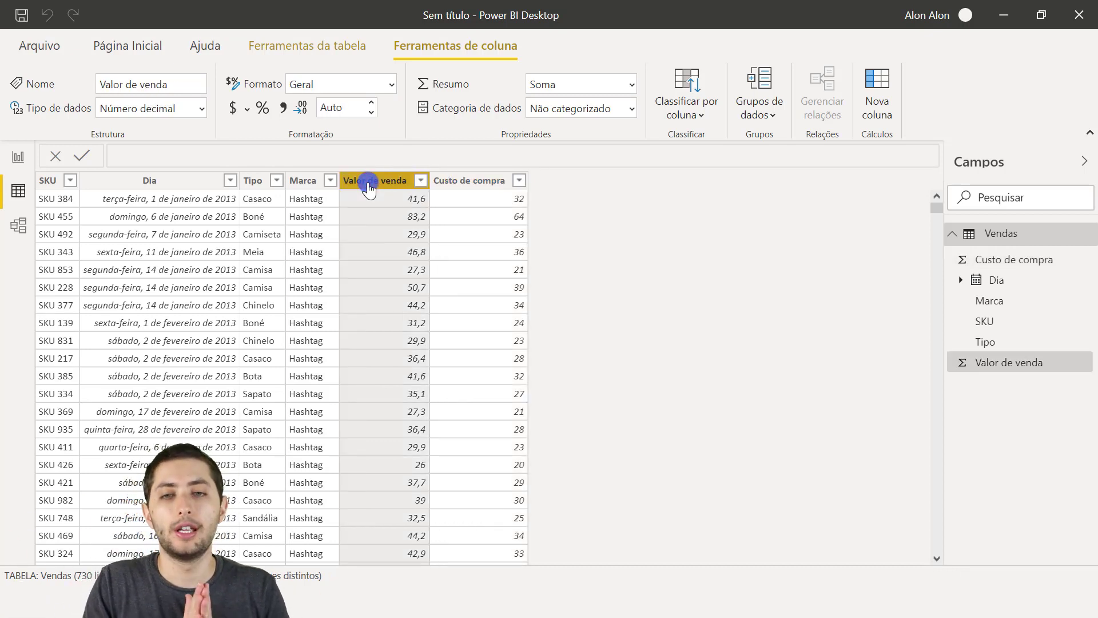
pyautogui.click(492, 198)
pyautogui.click(396, 204)
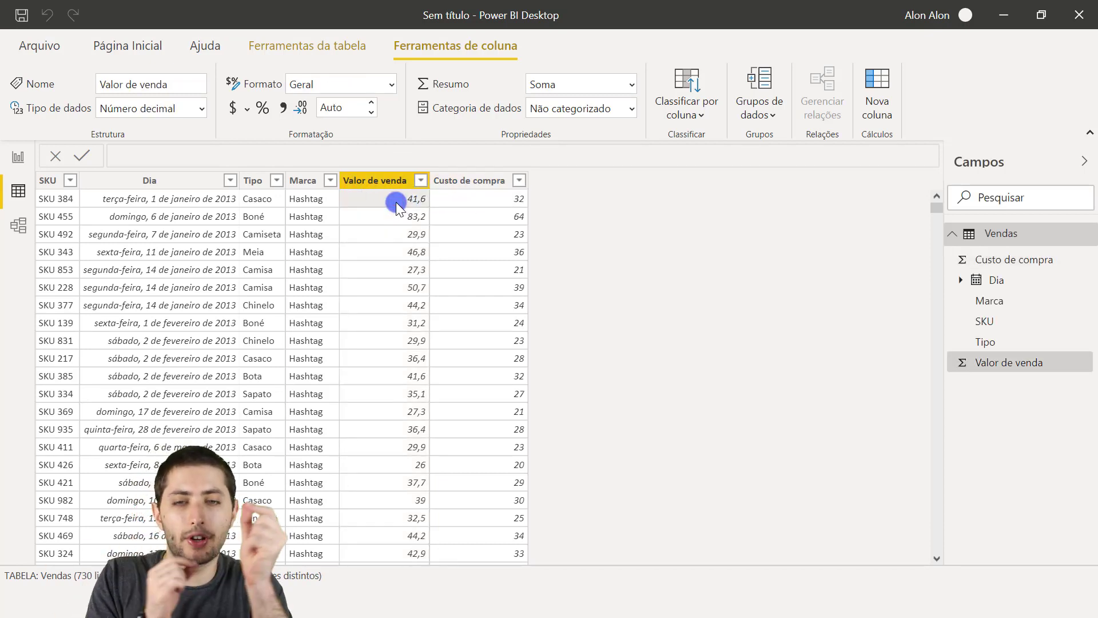
pyautogui.click(466, 199)
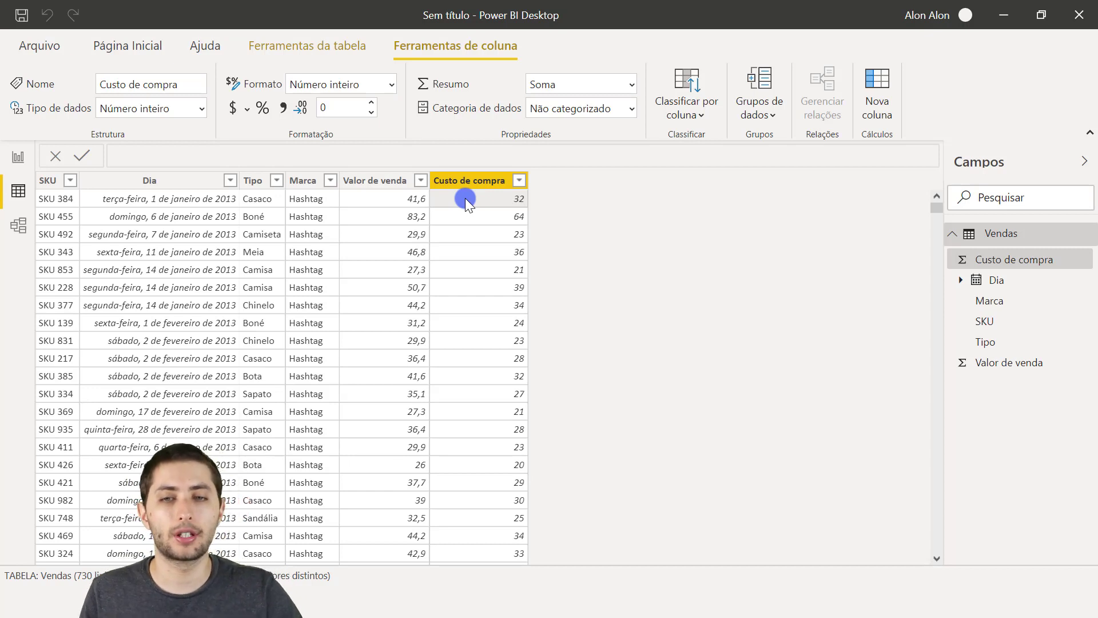
pyautogui.click(392, 183)
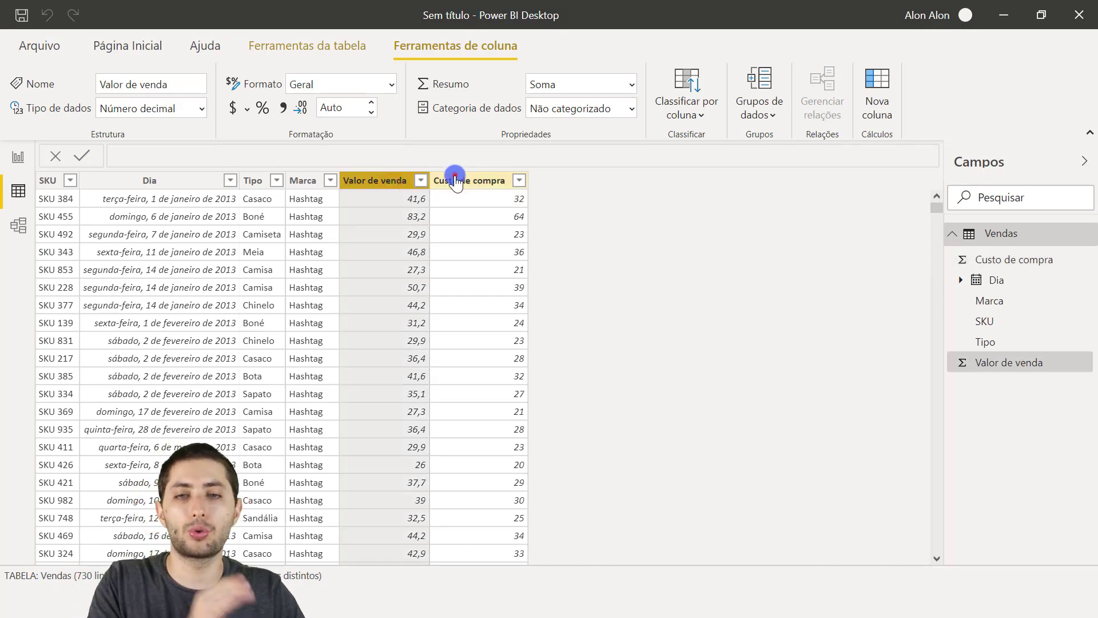
pyautogui.click(456, 180)
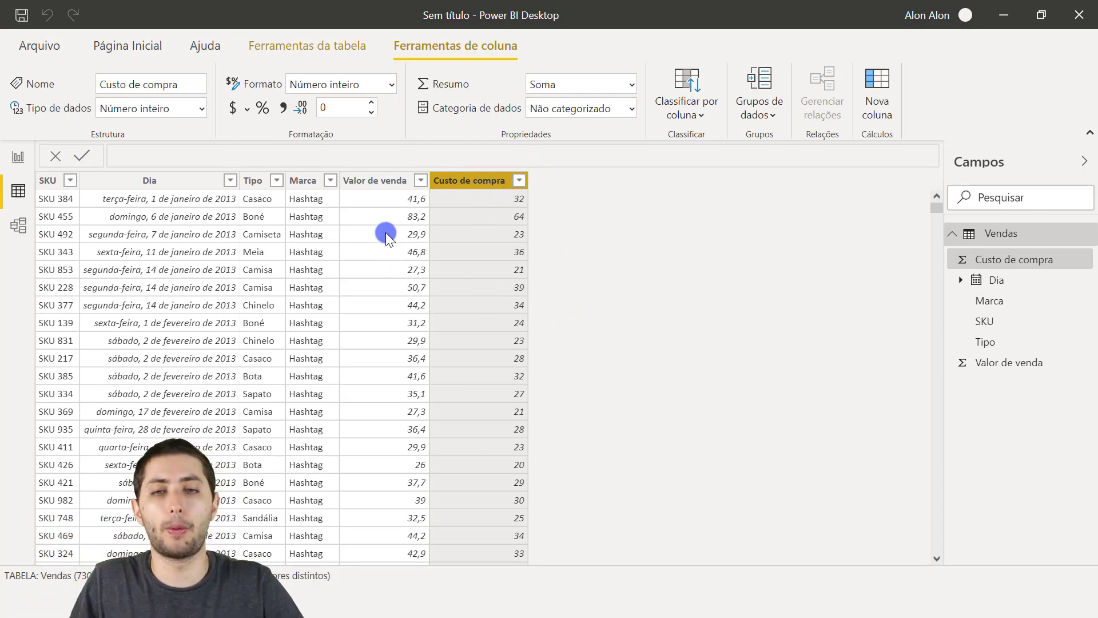
pyautogui.click(378, 178)
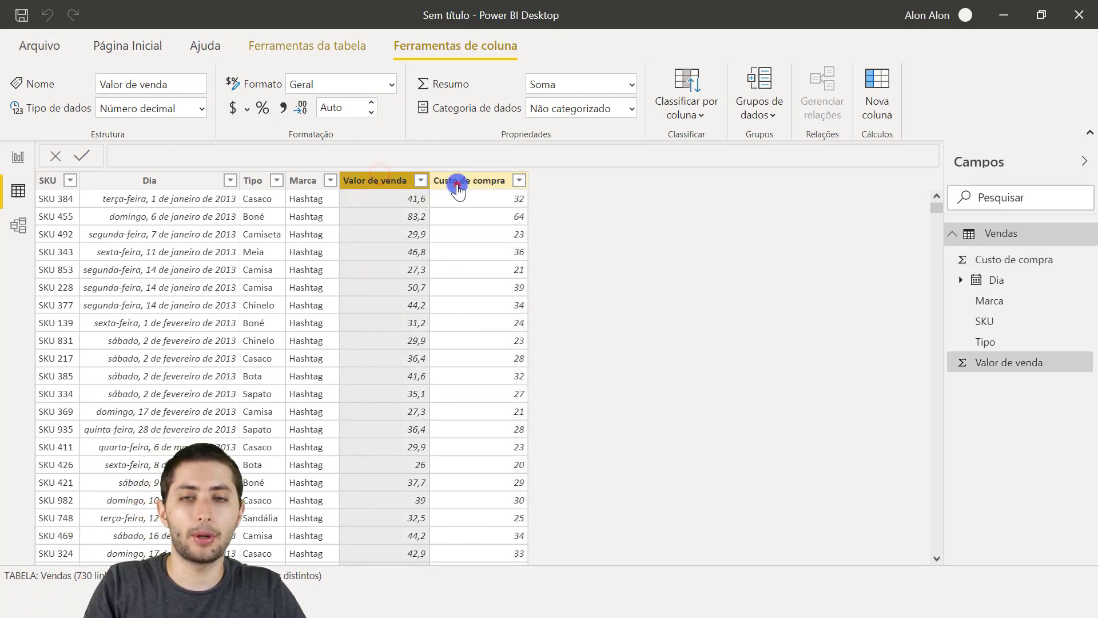
pyautogui.click(458, 184)
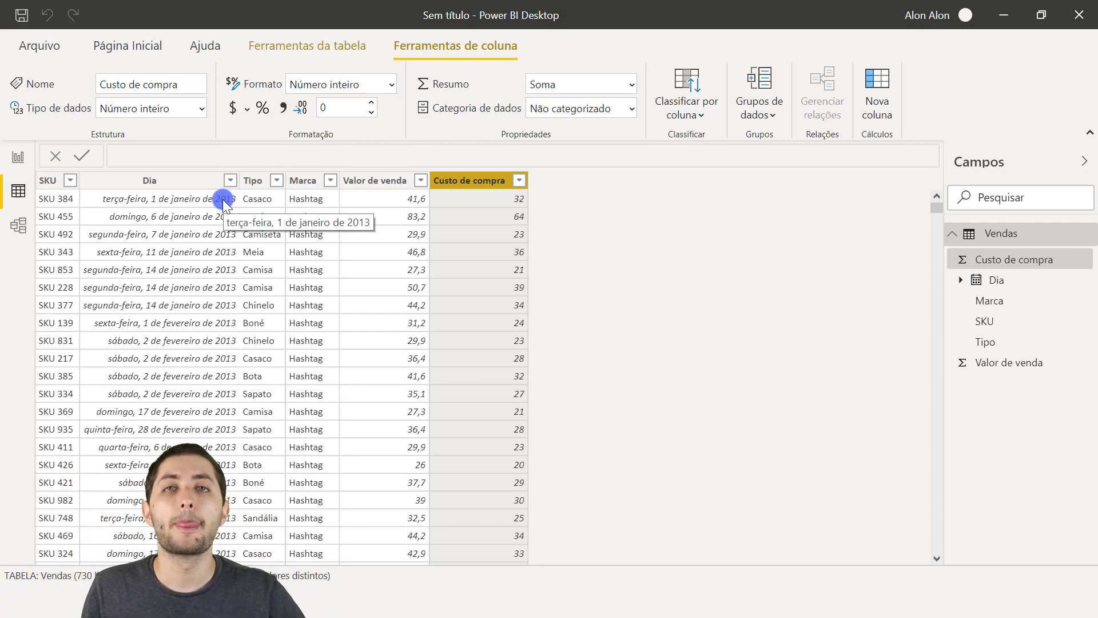
# Add a new calculated column to the Vendas table and enlarge the text in its formula editor.
pyautogui.click(667, 219)
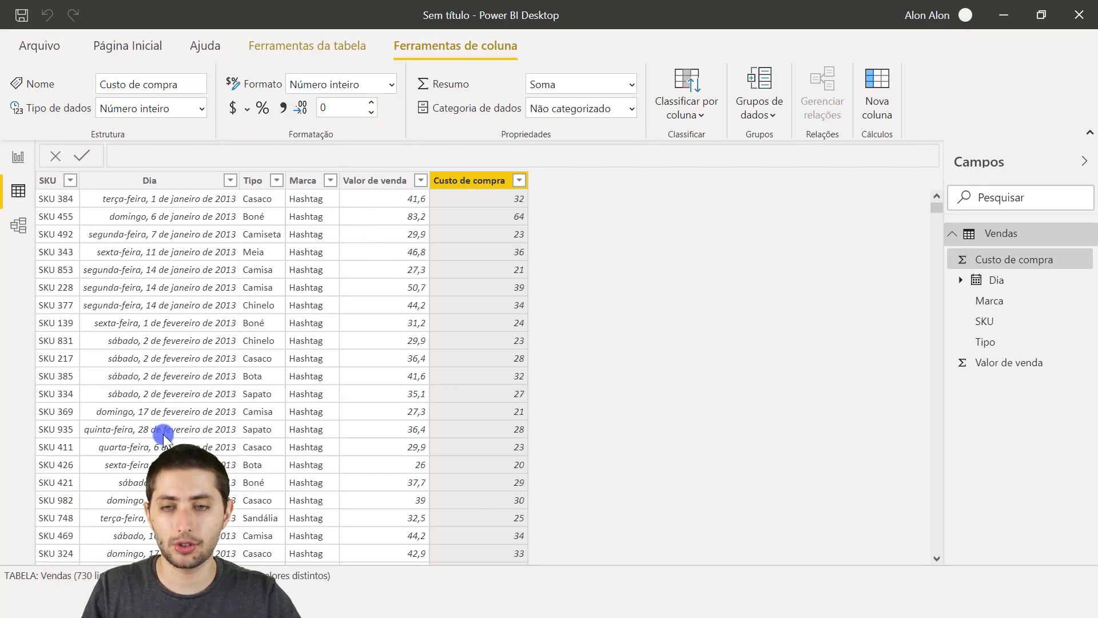
pyautogui.rightClick(324, 321)
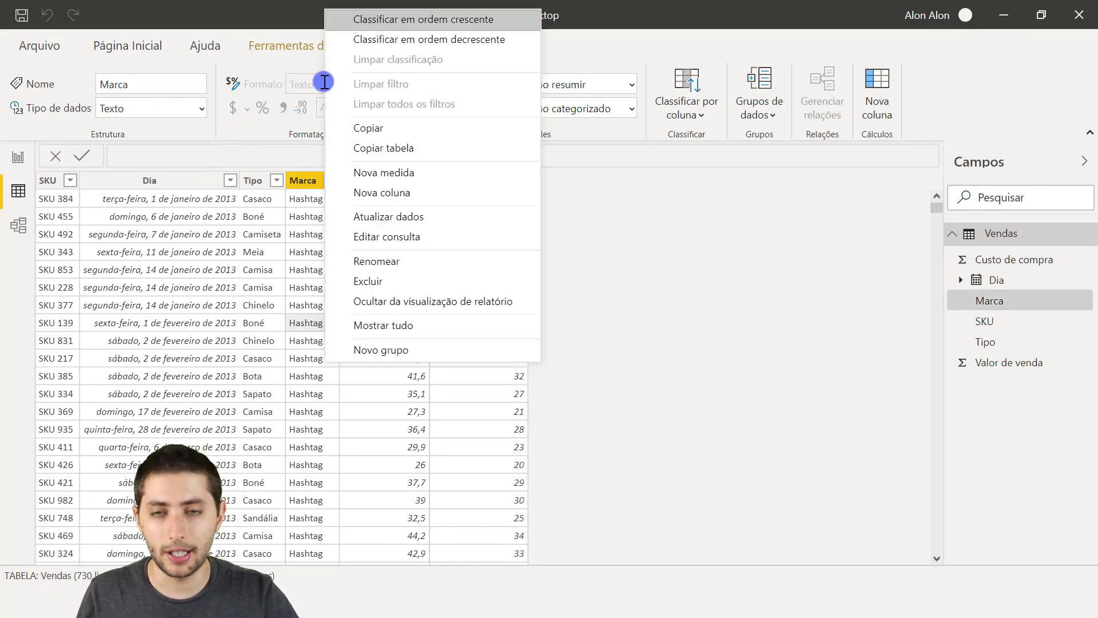
pyautogui.click(393, 193)
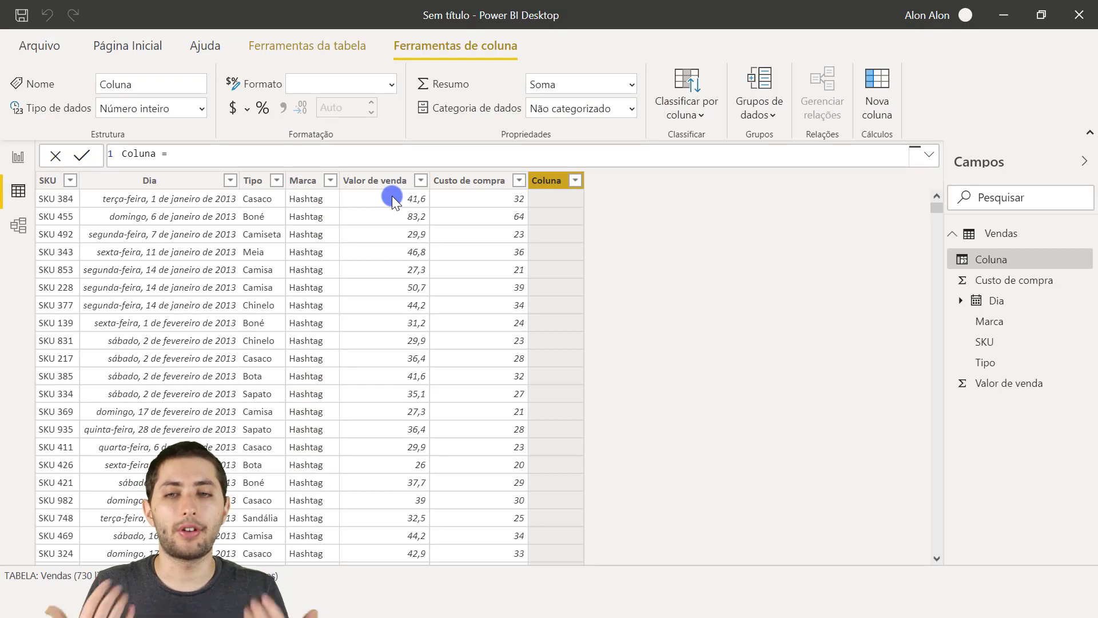
pyautogui.scroll(2, 352, 152)
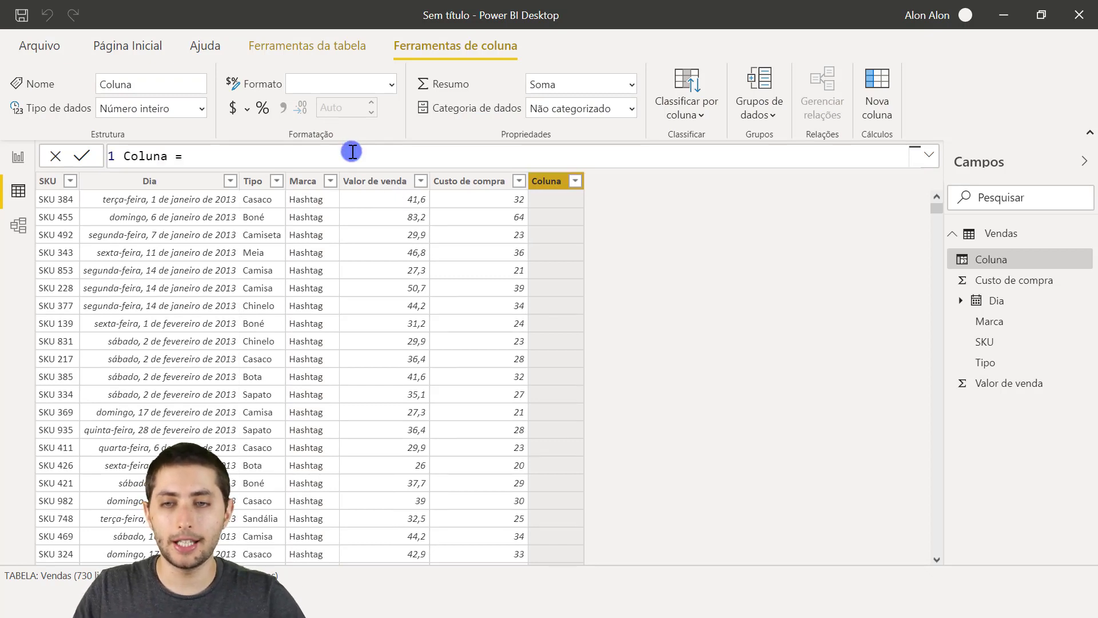
pyautogui.scroll(1, 352, 151)
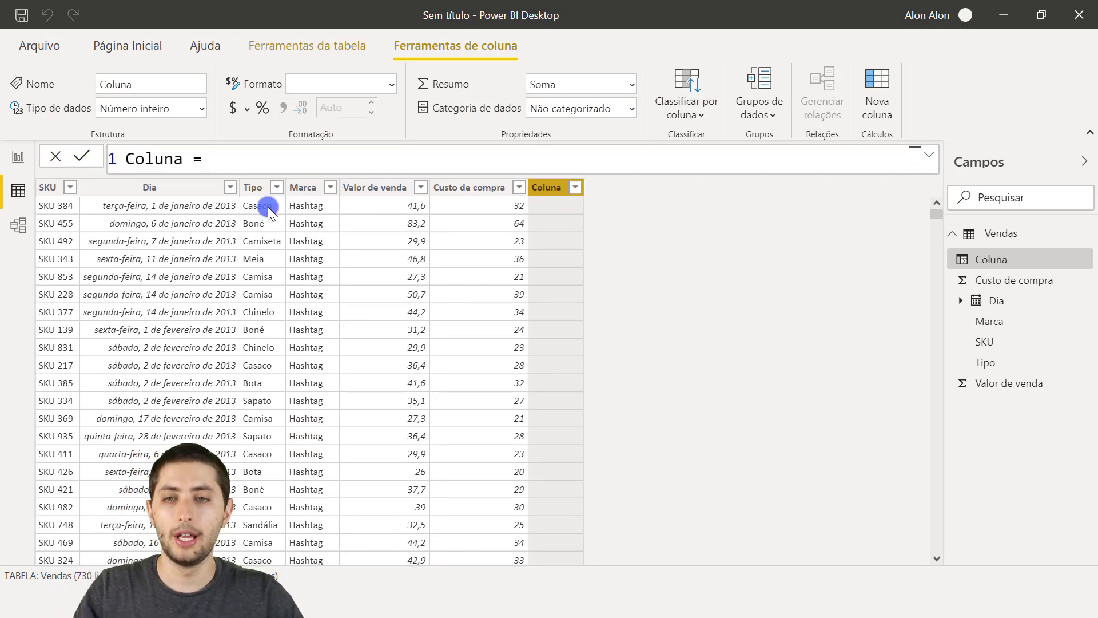
pyautogui.scroll(1, 236, 157)
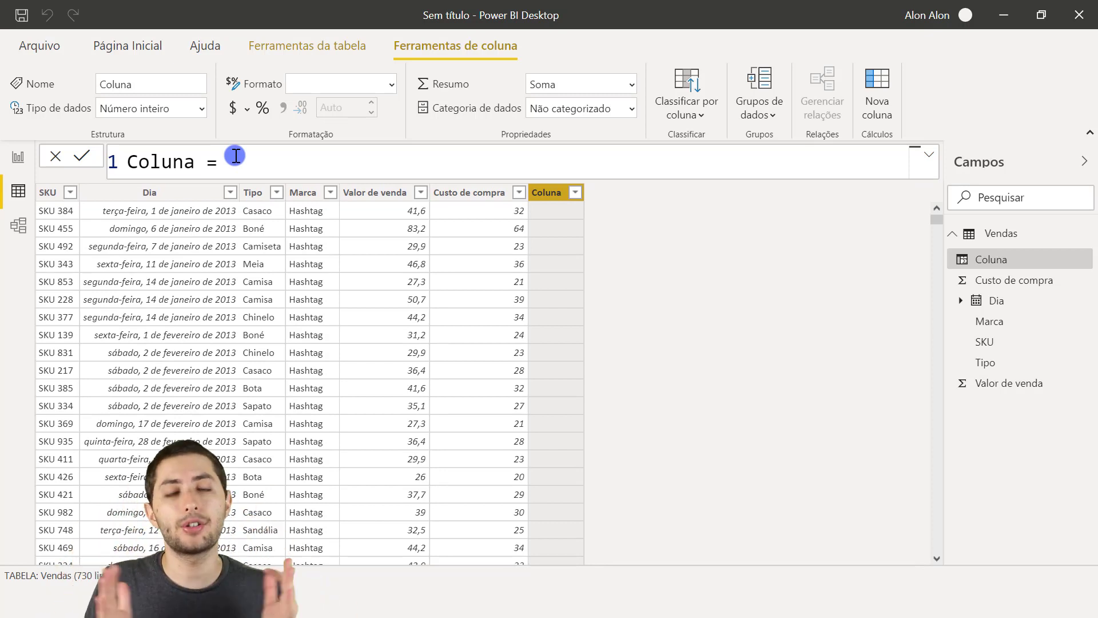
# Replace the new column's default name in the formula with "Lucro na Venda =".
pyautogui.moveTo(236, 155); pyautogui.dragTo(113, 172)
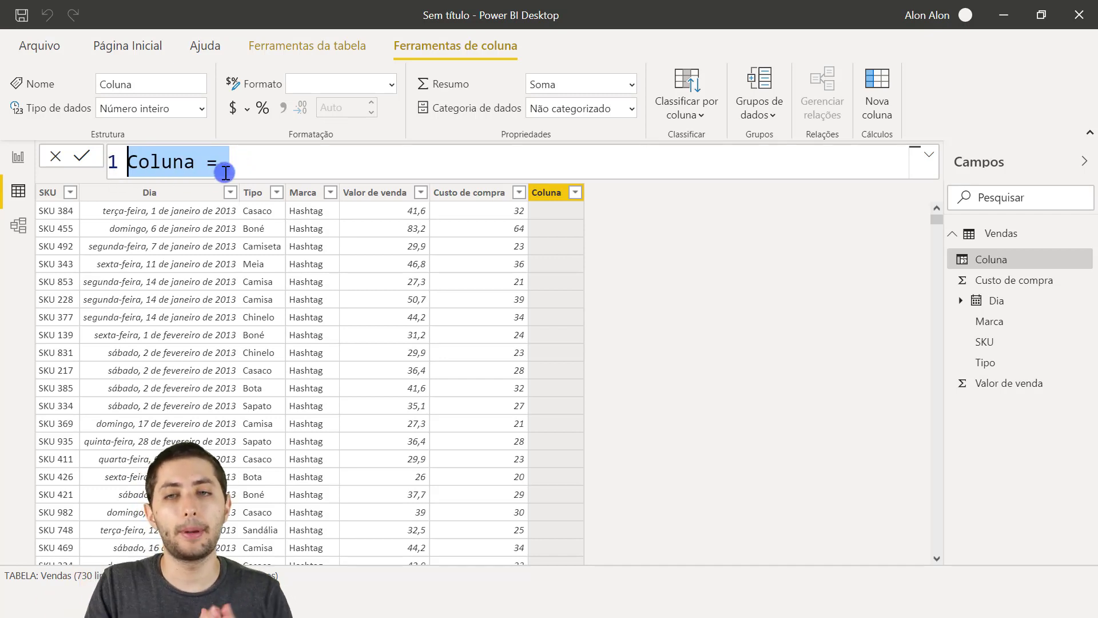
pyautogui.click(249, 162)
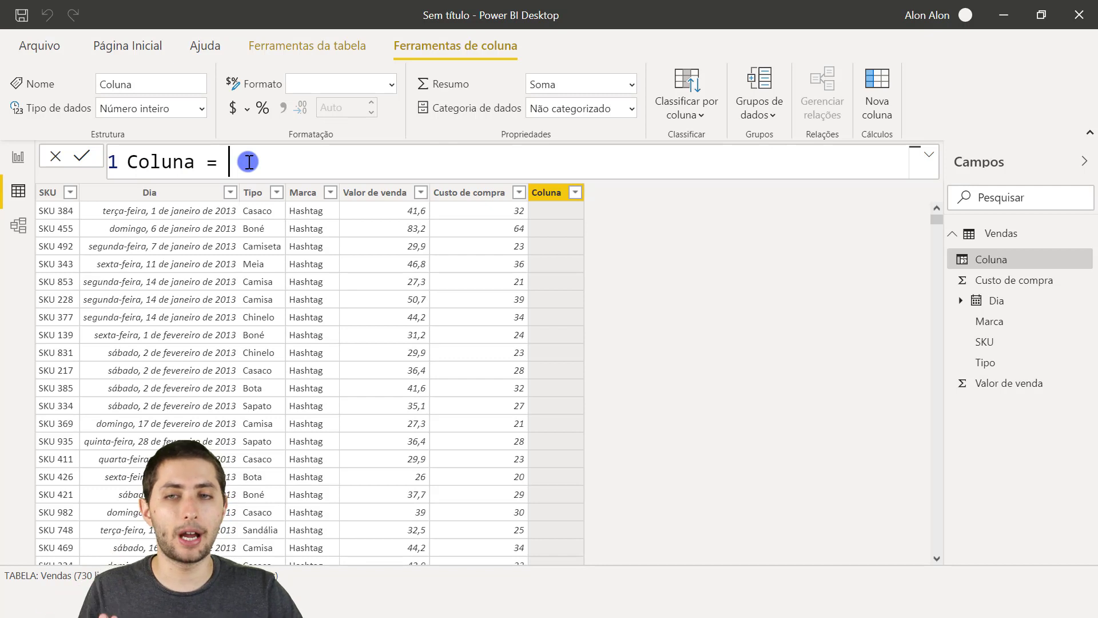
pyautogui.moveTo(194, 164); pyautogui.dragTo(128, 165)
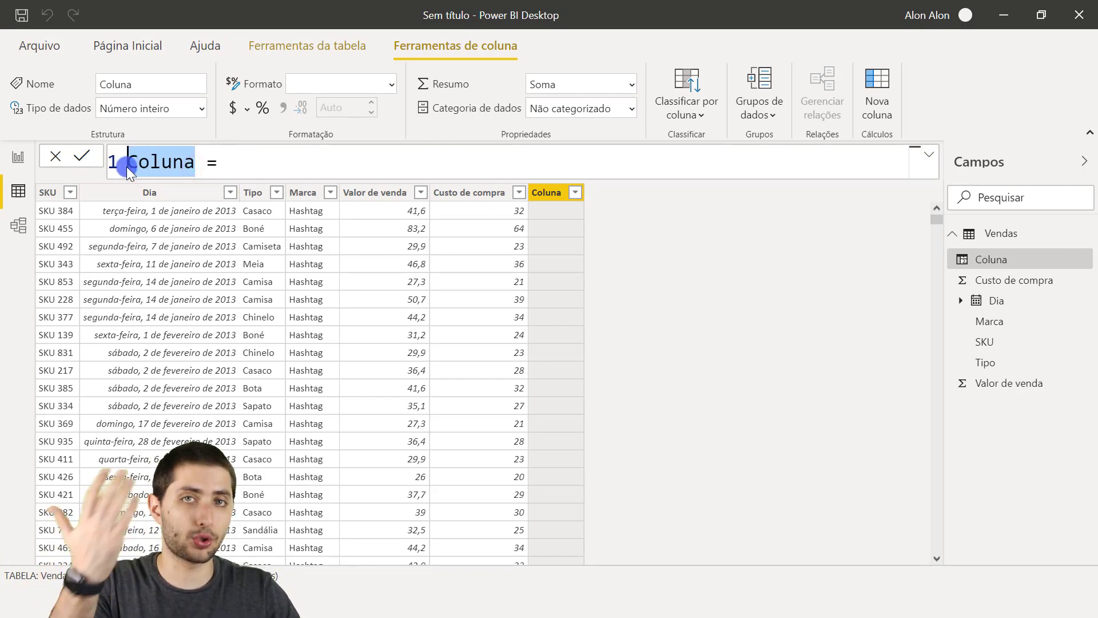
pyautogui.moveTo(205, 162); pyautogui.dragTo(108, 161)
pyautogui.click(229, 162)
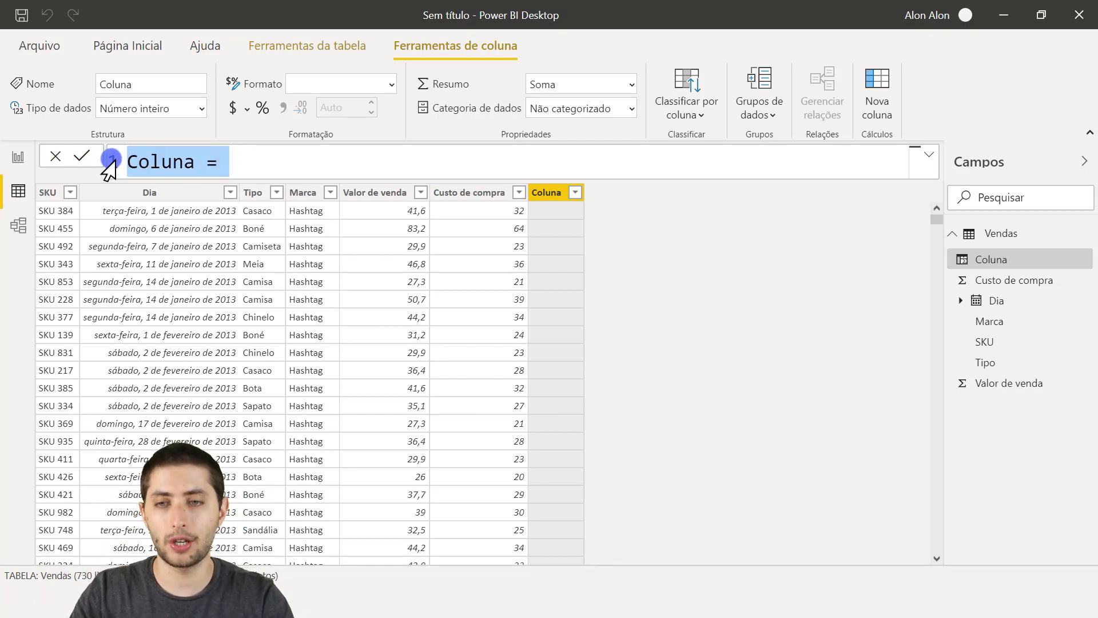
pyautogui.write('Lucr')
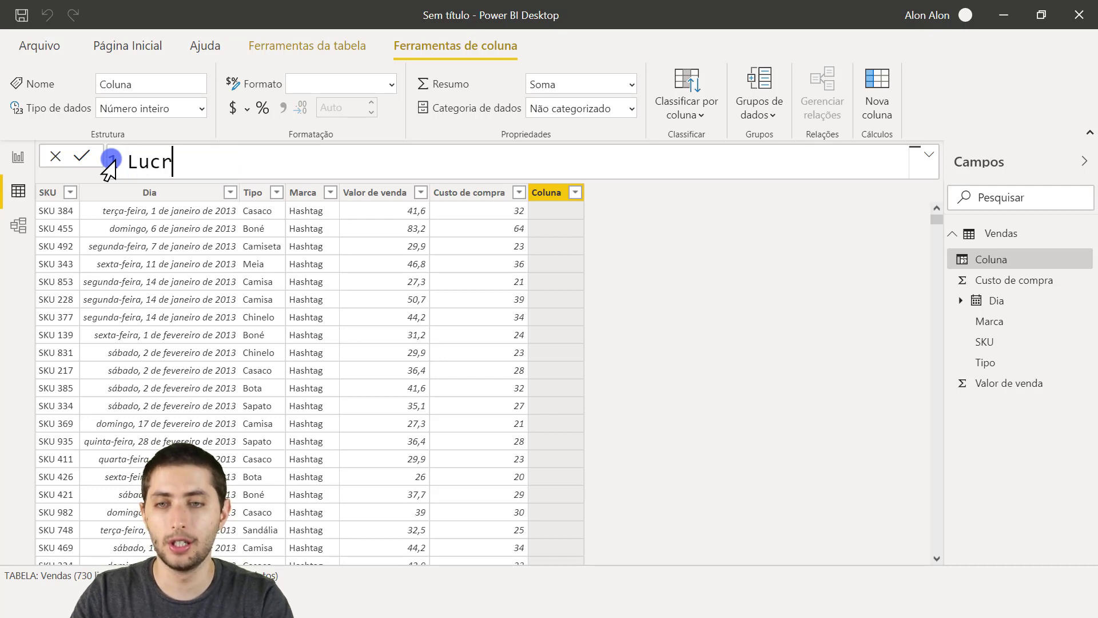
pyautogui.write('o na Venda =')
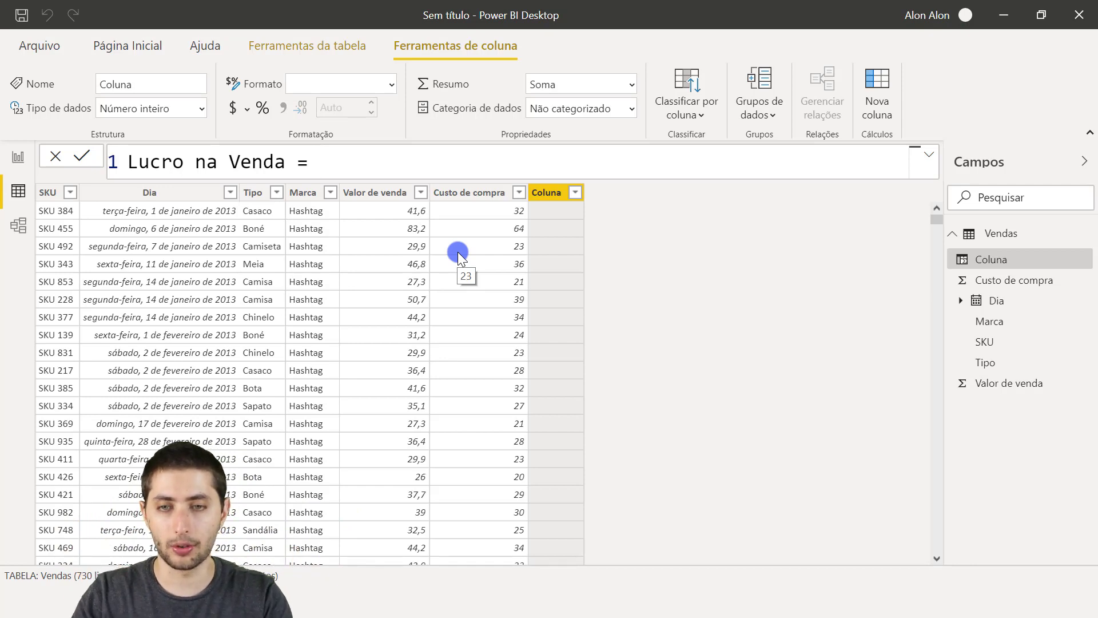
# Complete the Lucro na Venda formula as Vendas[Valor de venda]-Vendas[Custo de compra] and commit it.
pyautogui.write('valor')
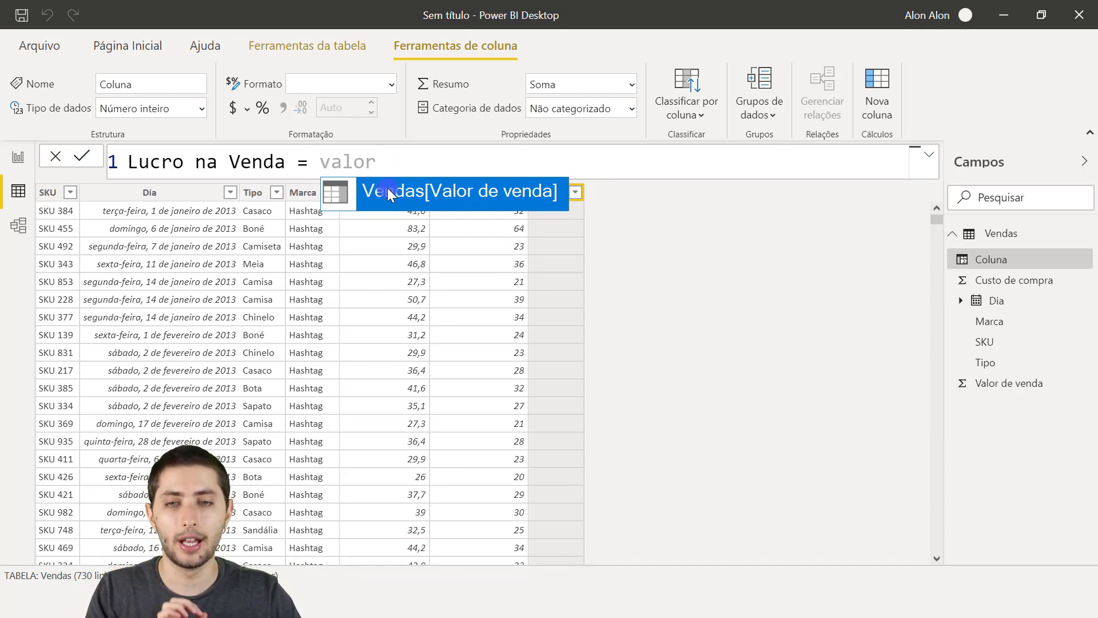
pyautogui.click(462, 207)
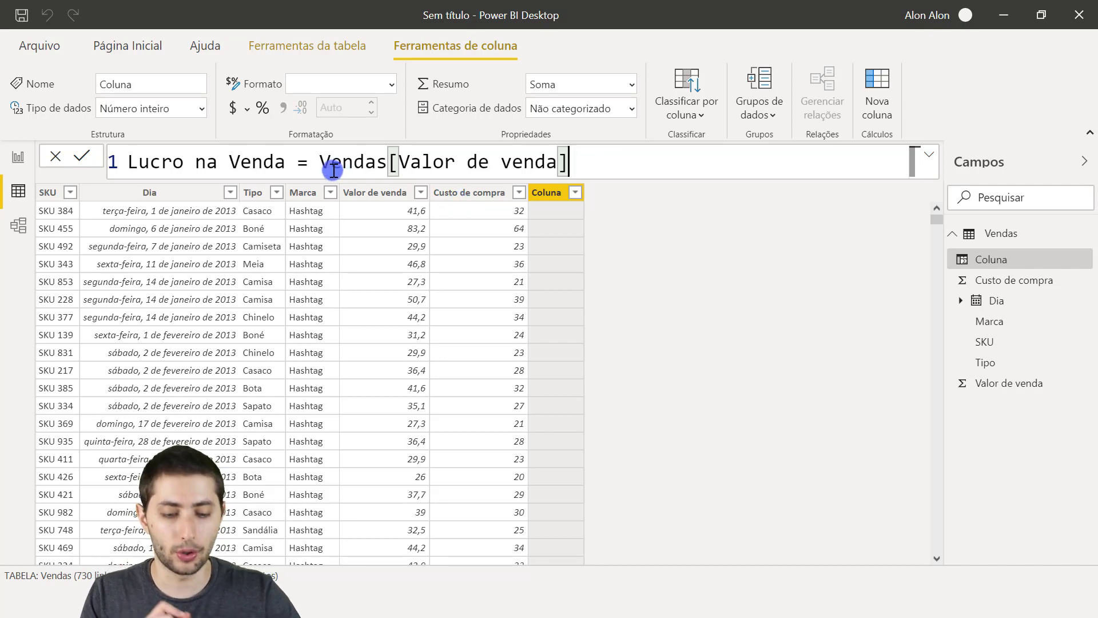
pyautogui.write('-cus')
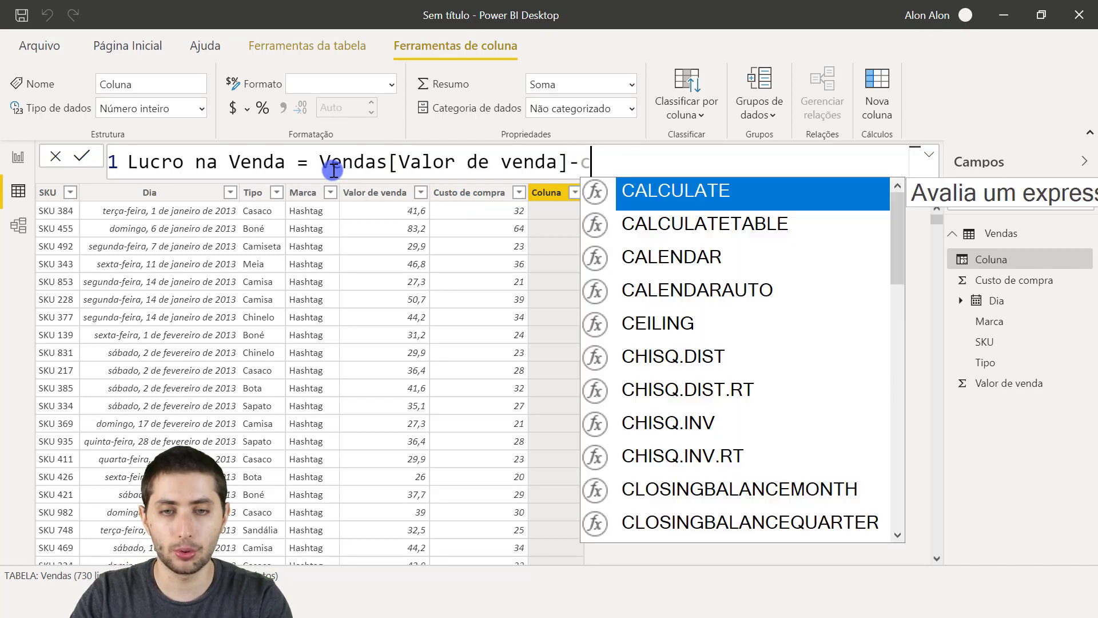
pyautogui.write('o')
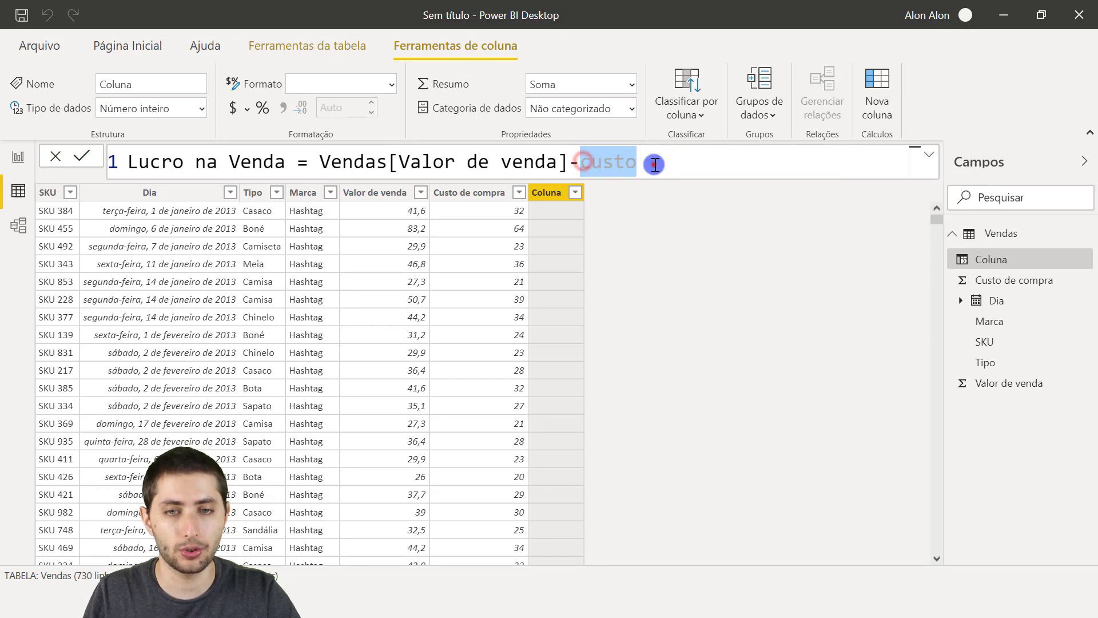
pyautogui.press('BackSpace')
pyautogui.write('o')
pyautogui.press('Down')
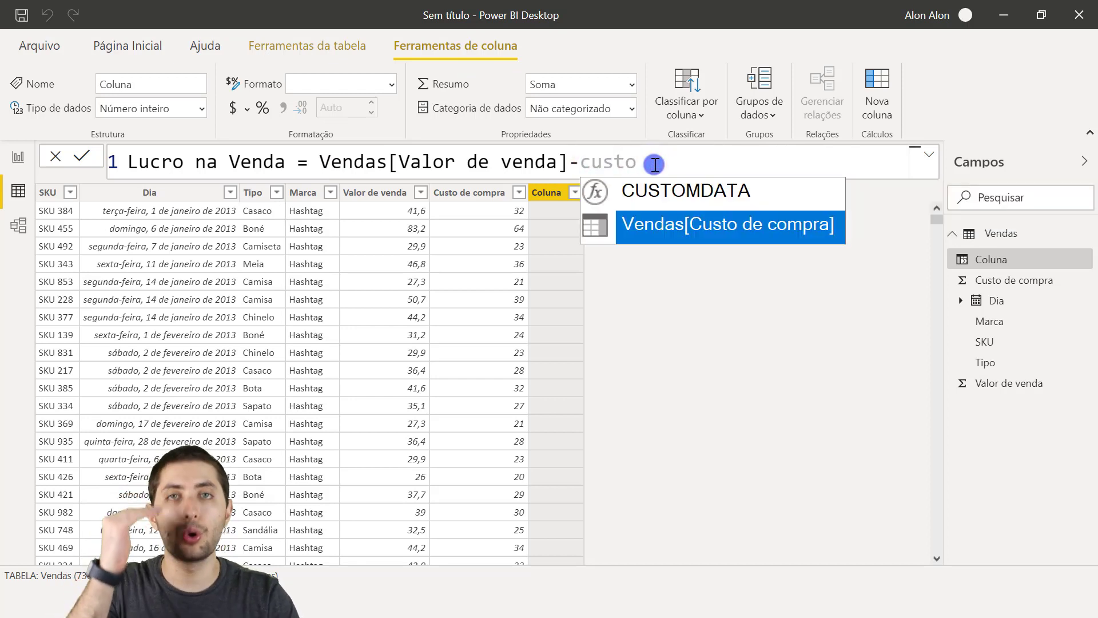
pyautogui.click(703, 228)
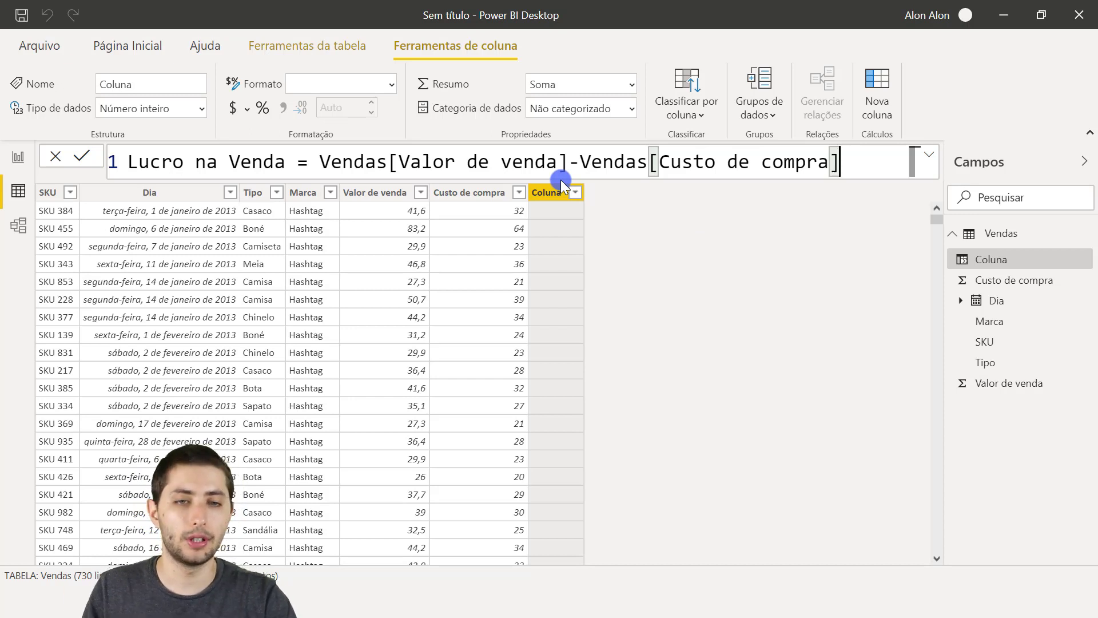
pyautogui.press('Return')
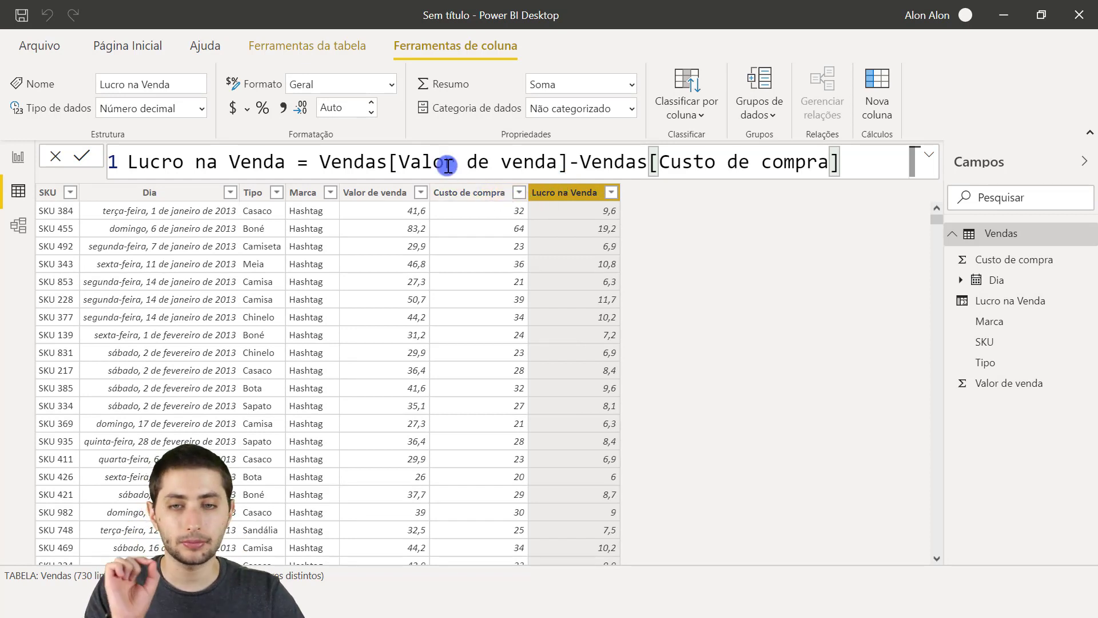
# Check the Lucro na Venda formula against Valor de venda and Custo de compra in the first two rows.
pyautogui.moveTo(446, 165); pyautogui.dragTo(565, 163)
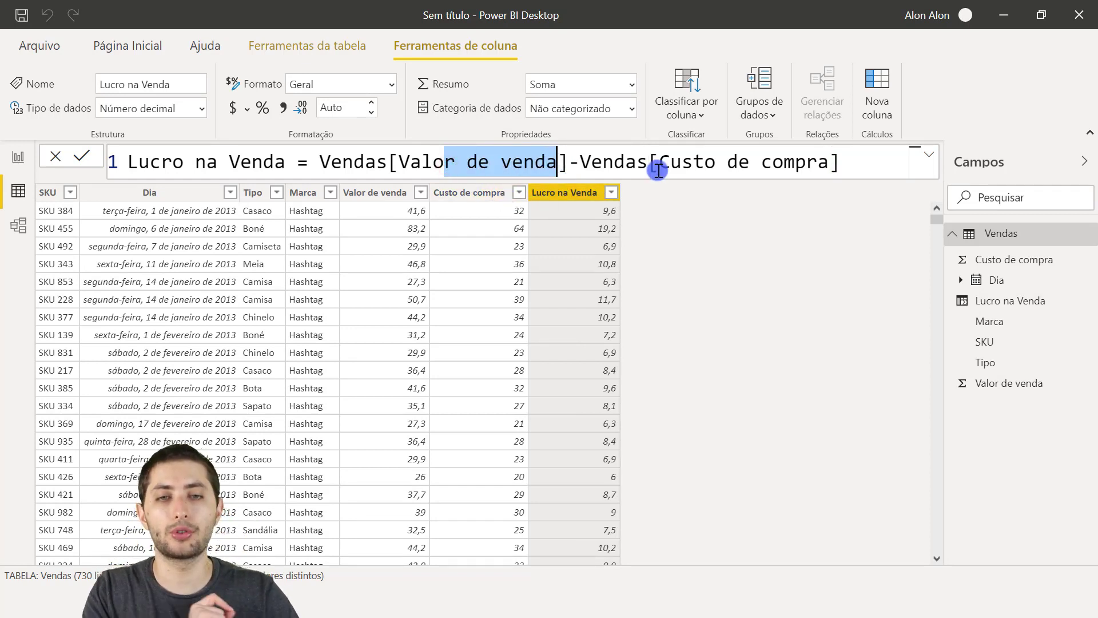
pyautogui.moveTo(657, 170); pyautogui.dragTo(804, 150)
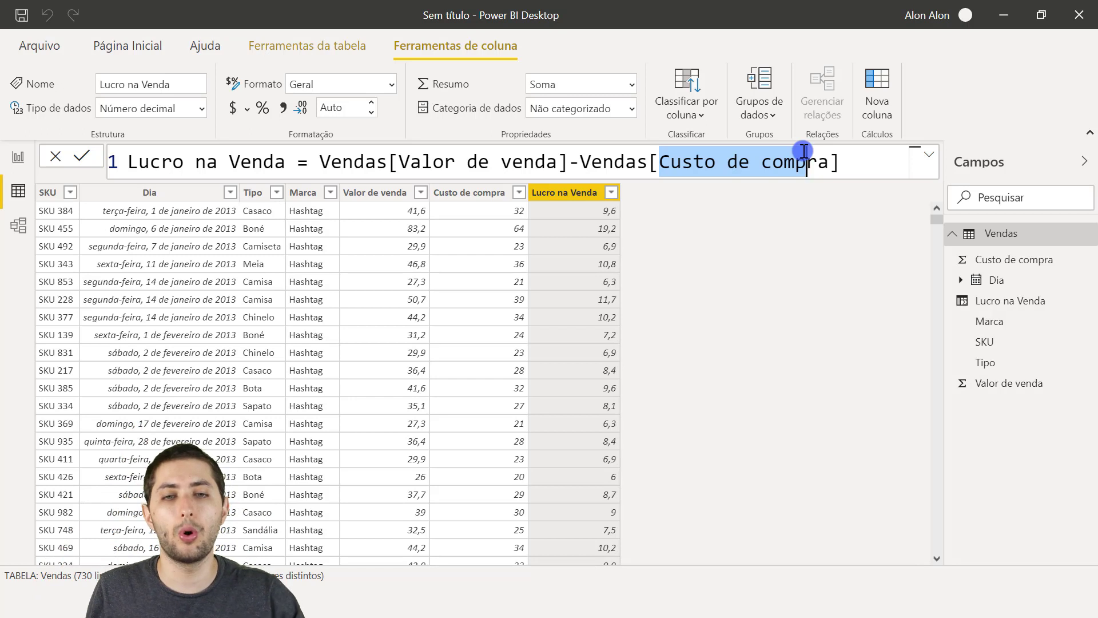
pyautogui.click(596, 215)
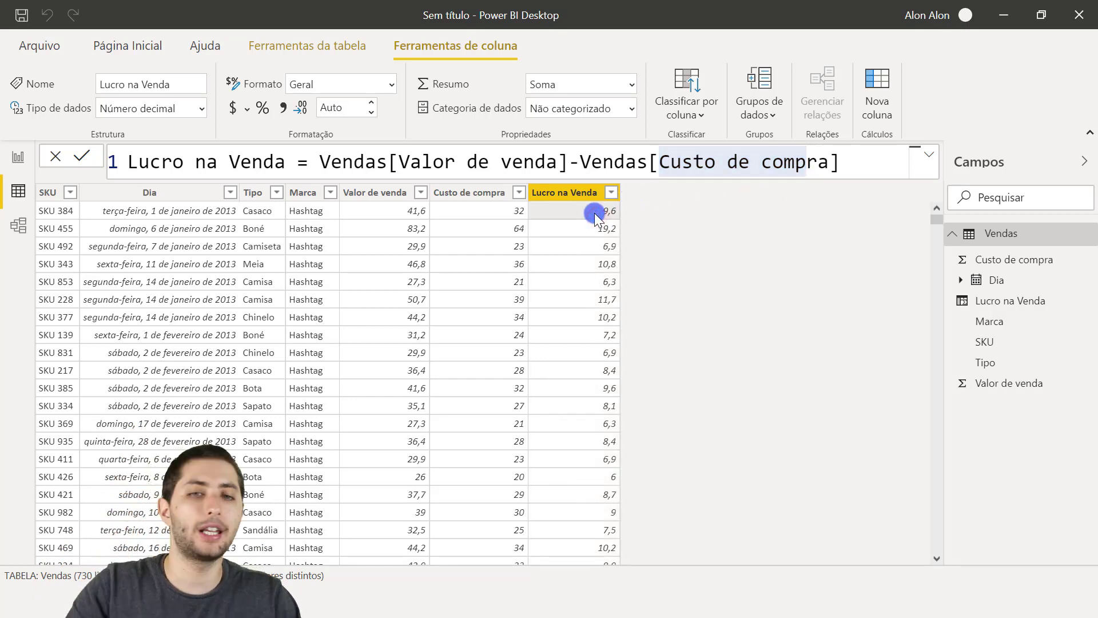
pyautogui.click(396, 163)
pyautogui.moveTo(397, 163); pyautogui.dragTo(503, 162)
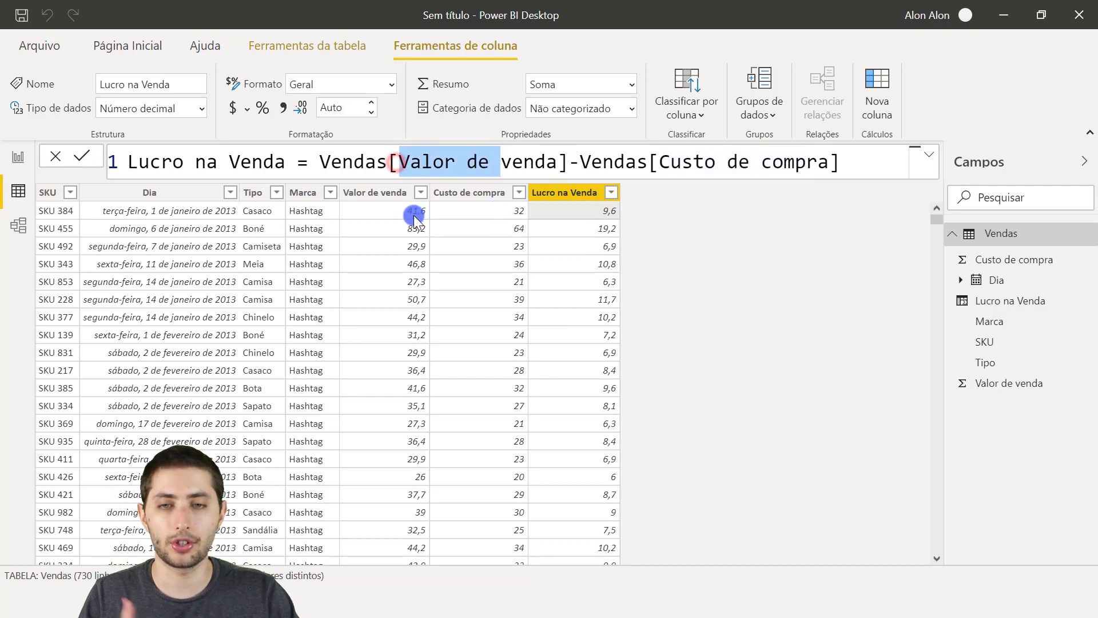
pyautogui.click(399, 204)
pyautogui.click(454, 209)
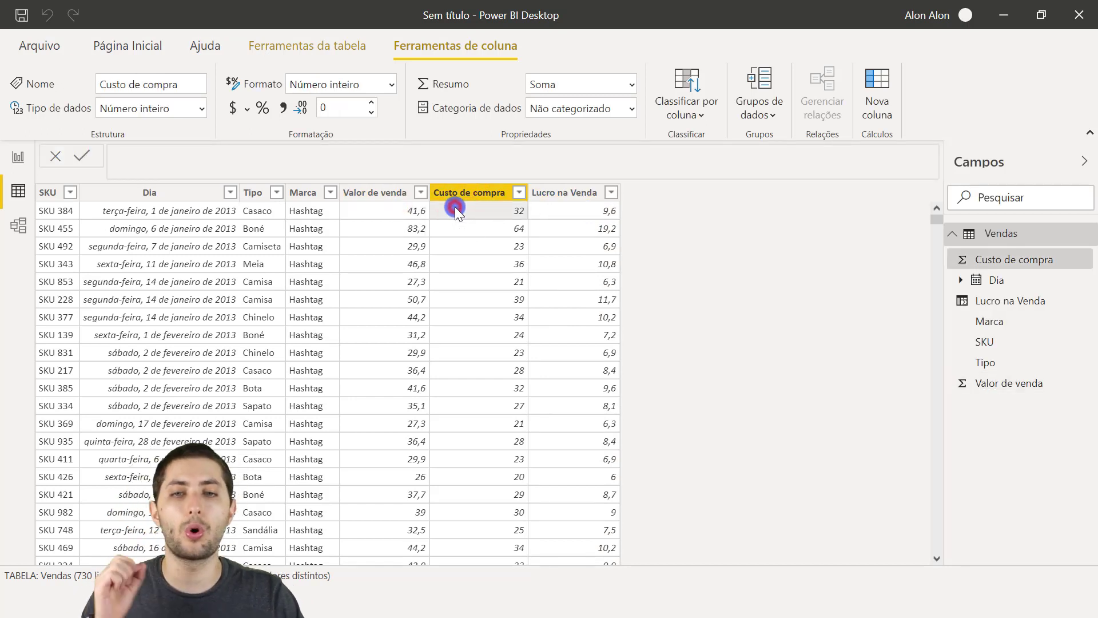
pyautogui.click(591, 211)
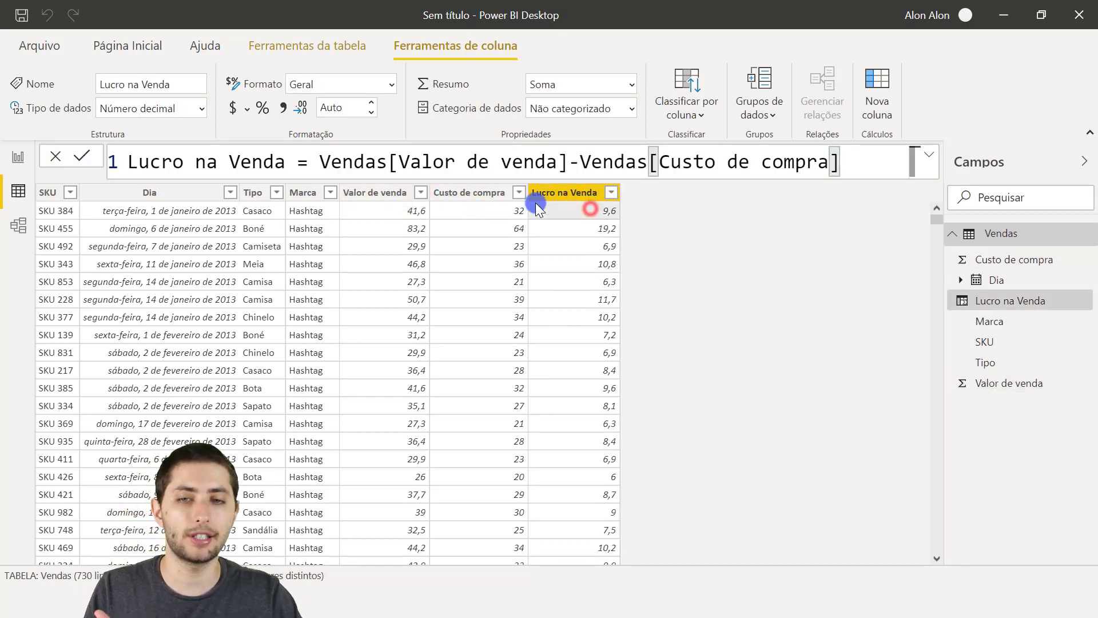
pyautogui.click(401, 234)
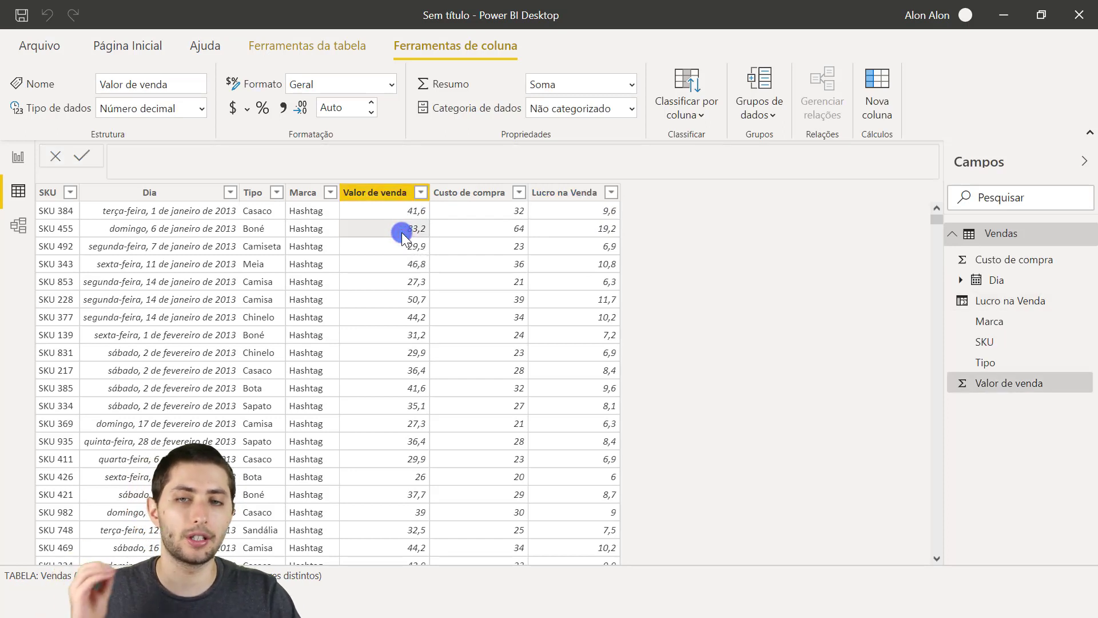
pyautogui.click(461, 229)
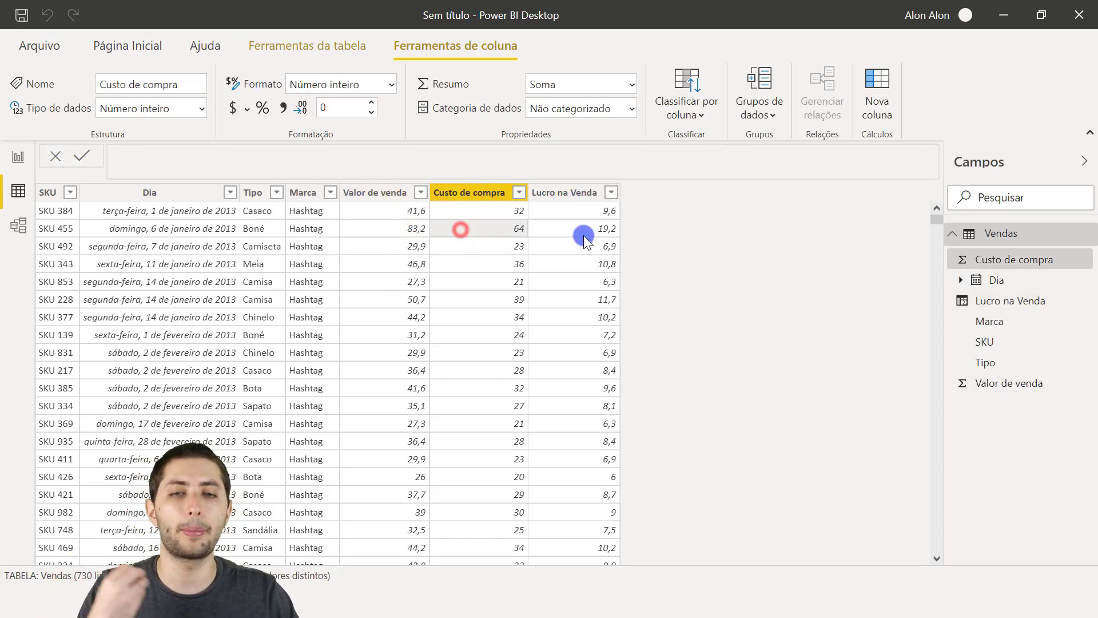
pyautogui.click(586, 228)
pyautogui.click(590, 198)
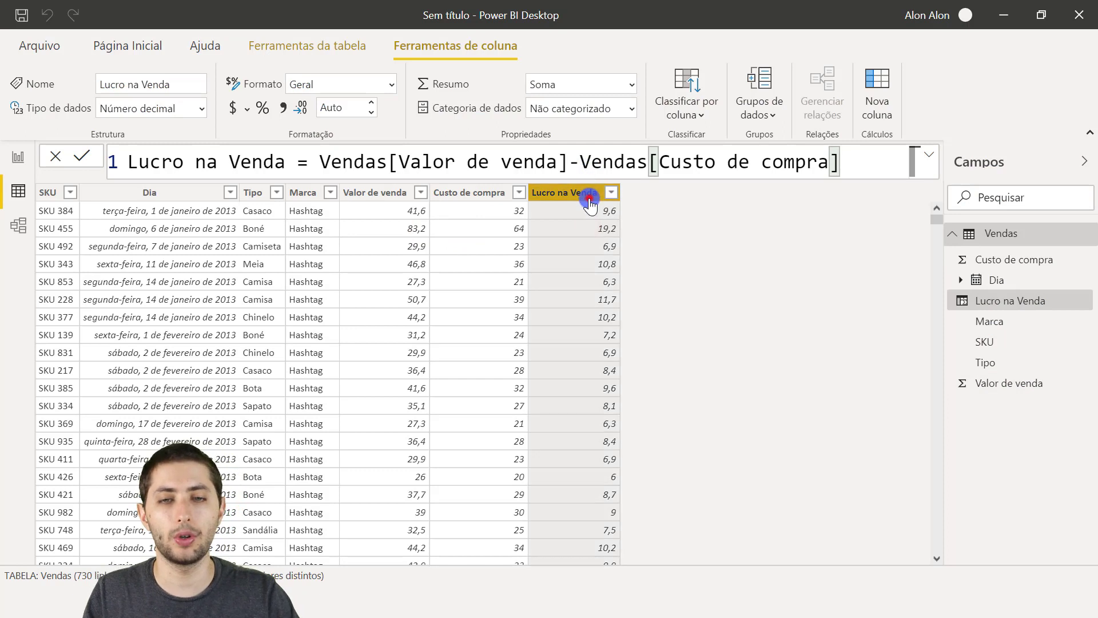
# Examine the full Lucro na Venda expression and the Valor de venda column with its first three row values.
pyautogui.moveTo(321, 165); pyautogui.dragTo(844, 173)
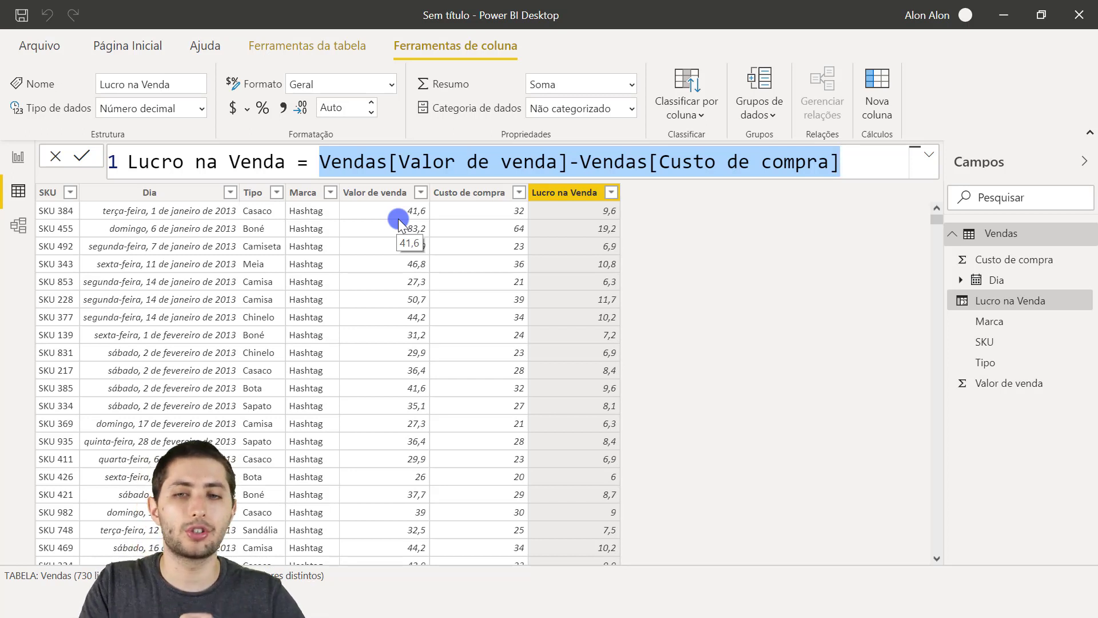
pyautogui.click(382, 189)
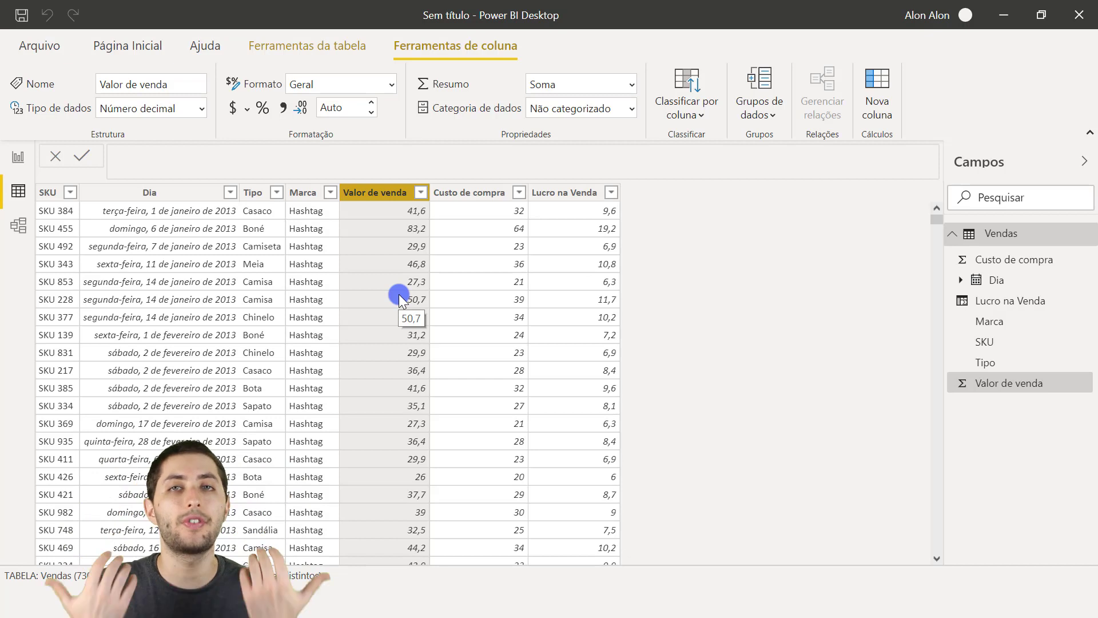
pyautogui.click(397, 203)
pyautogui.click(400, 231)
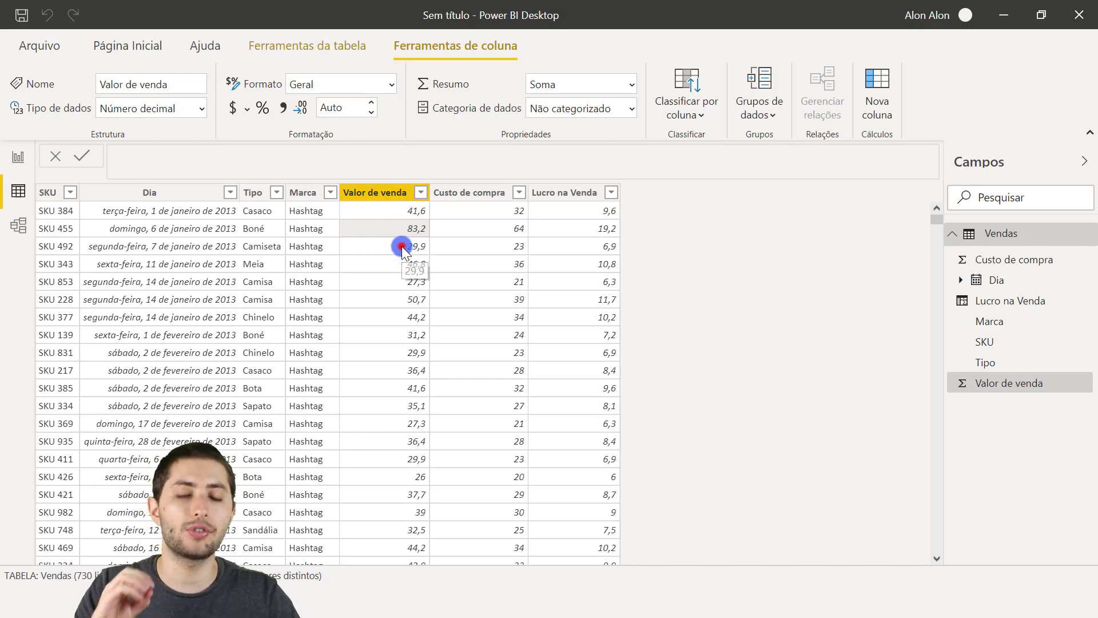
pyautogui.click(402, 246)
pyautogui.click(387, 198)
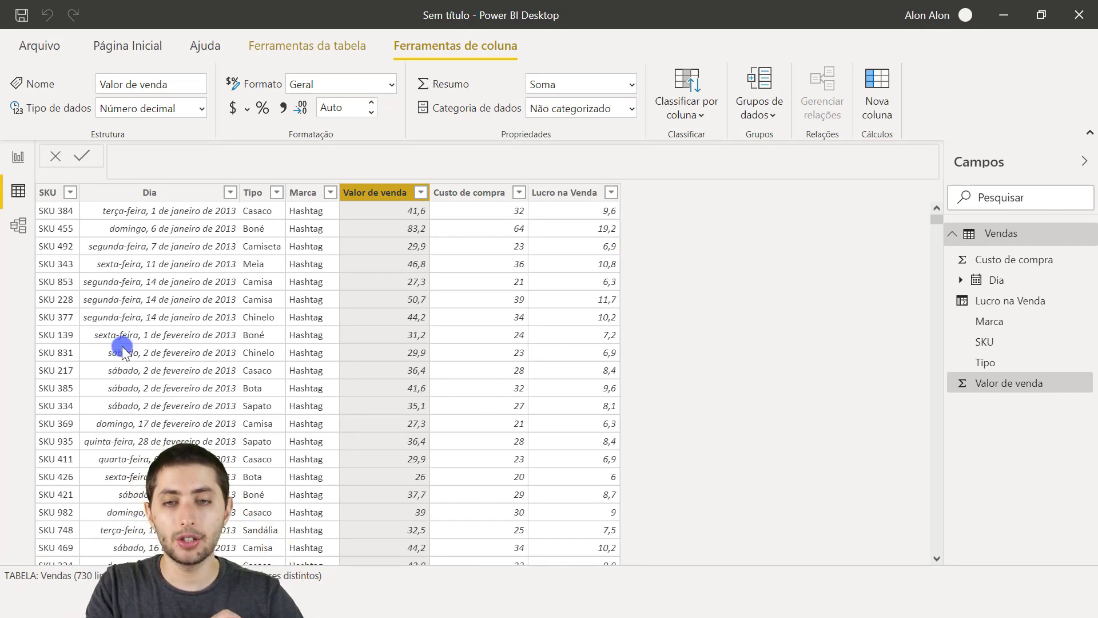
# Add a new measure to the Vendas table from the Marca column.
pyautogui.moveTo(478, 86)
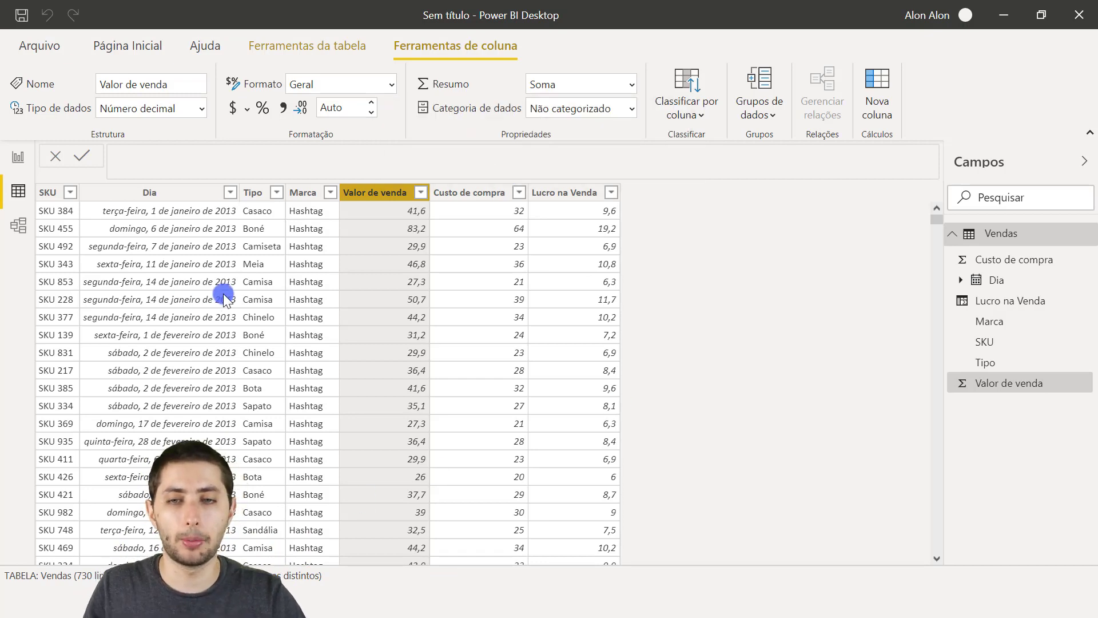
pyautogui.click(320, 285)
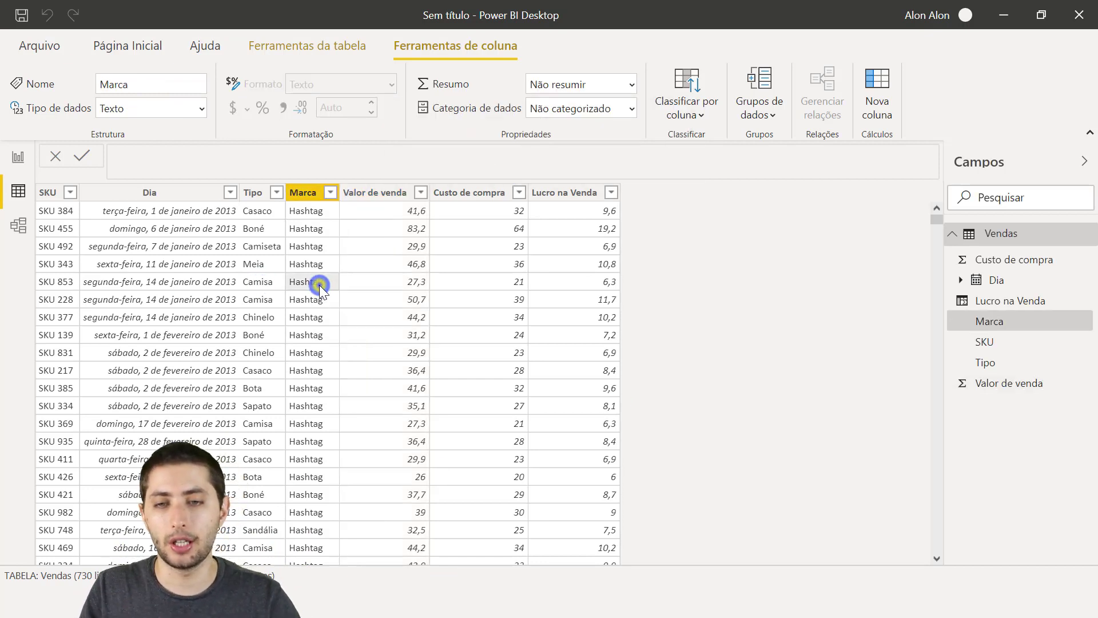
pyautogui.rightClick(320, 285)
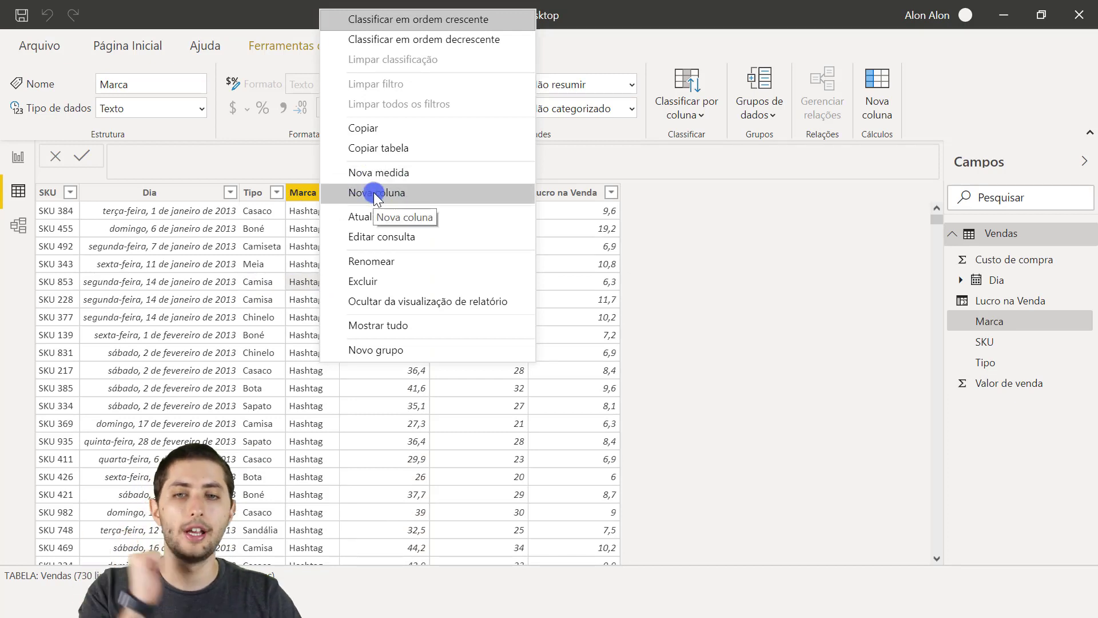
pyautogui.click(379, 171)
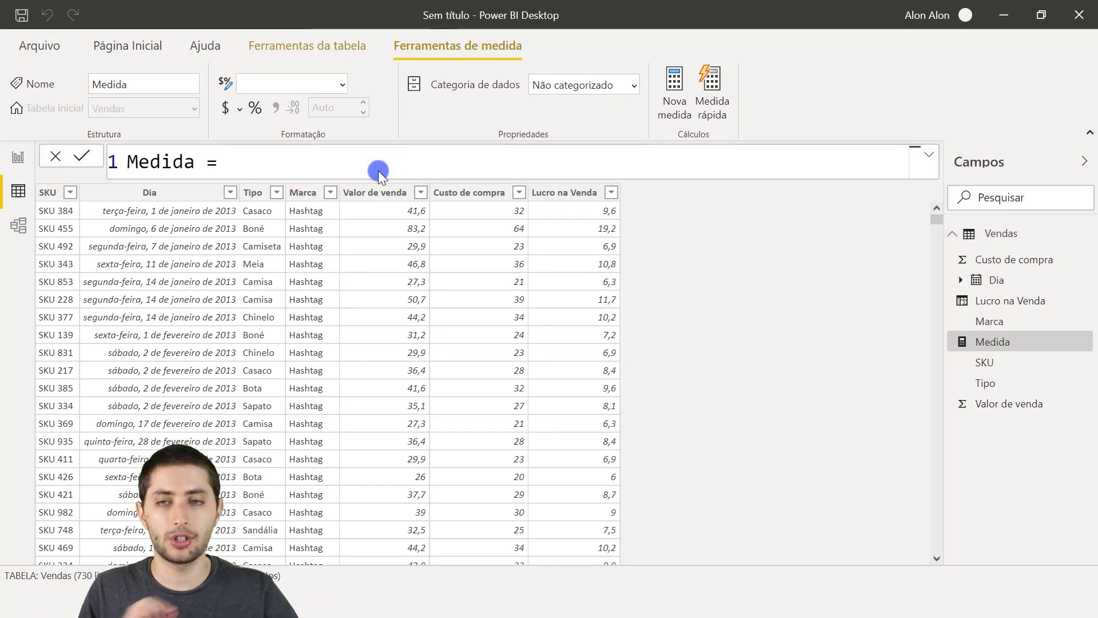
# Replace the new measure's default name in the formula with "Total Vendas =".
pyautogui.moveTo(235, 165); pyautogui.dragTo(143, 165)
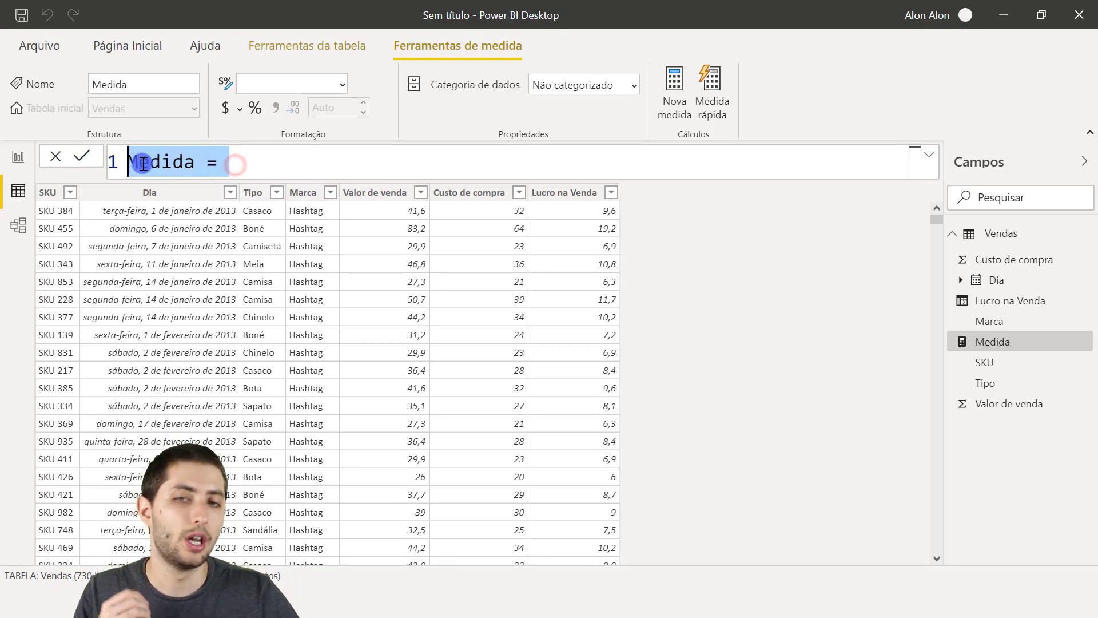
pyautogui.click(237, 161)
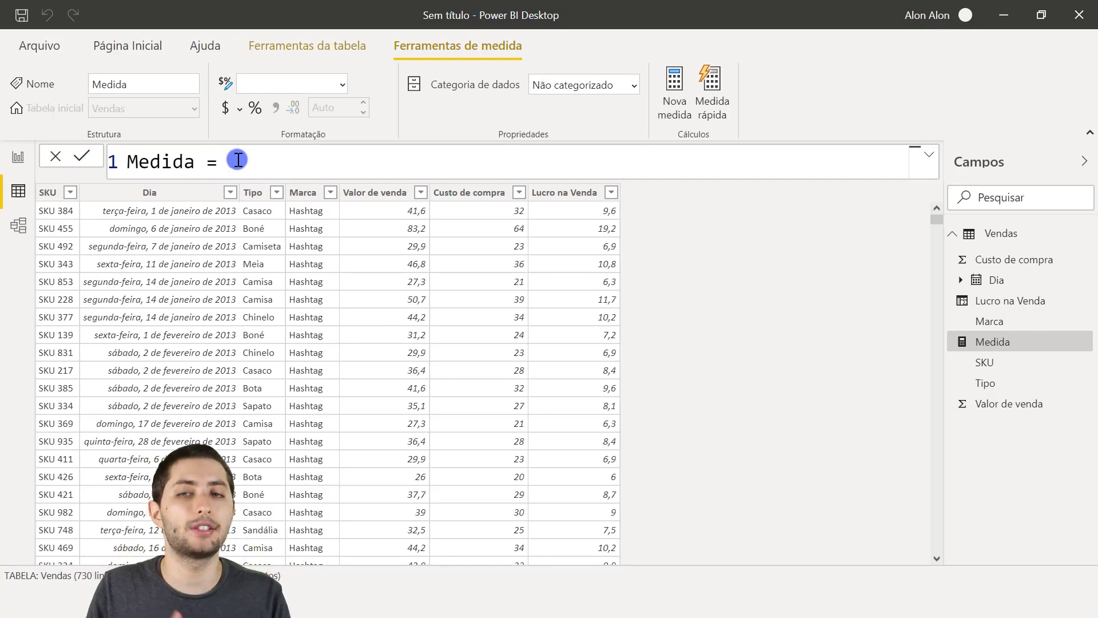
pyautogui.moveTo(237, 161); pyautogui.dragTo(125, 162)
pyautogui.press('BackSpace')
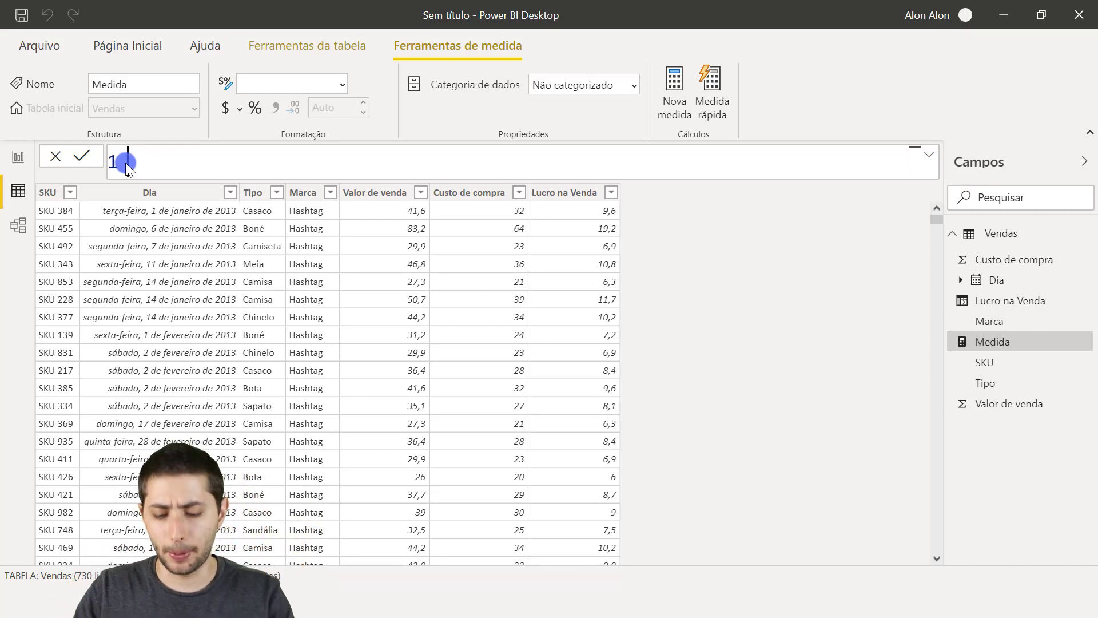
pyautogui.write('Total Ve')
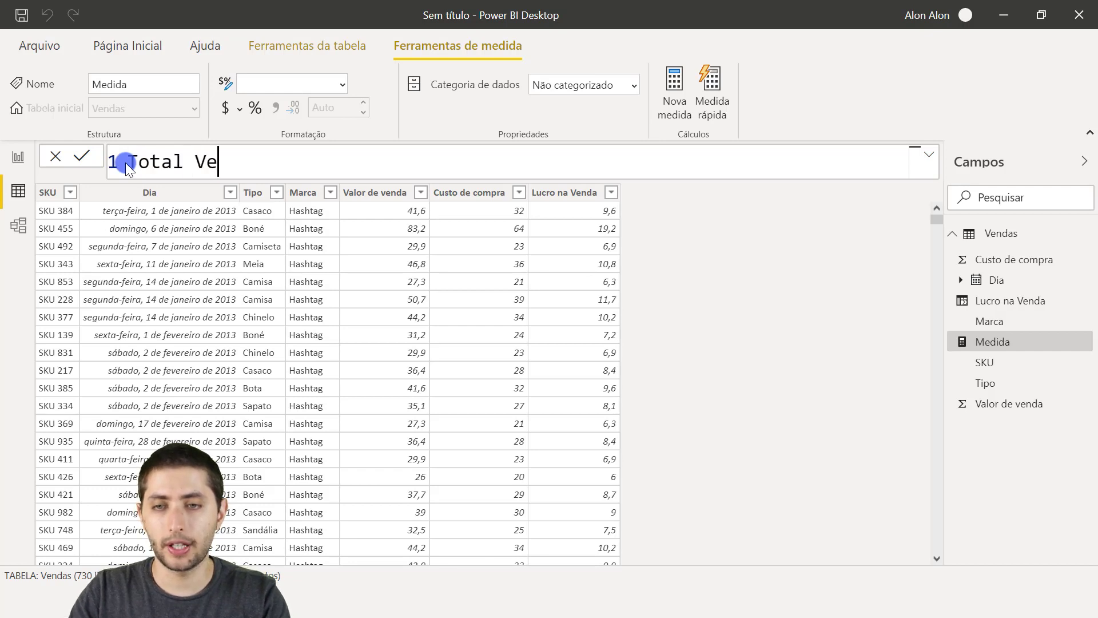
pyautogui.write('ndas =')
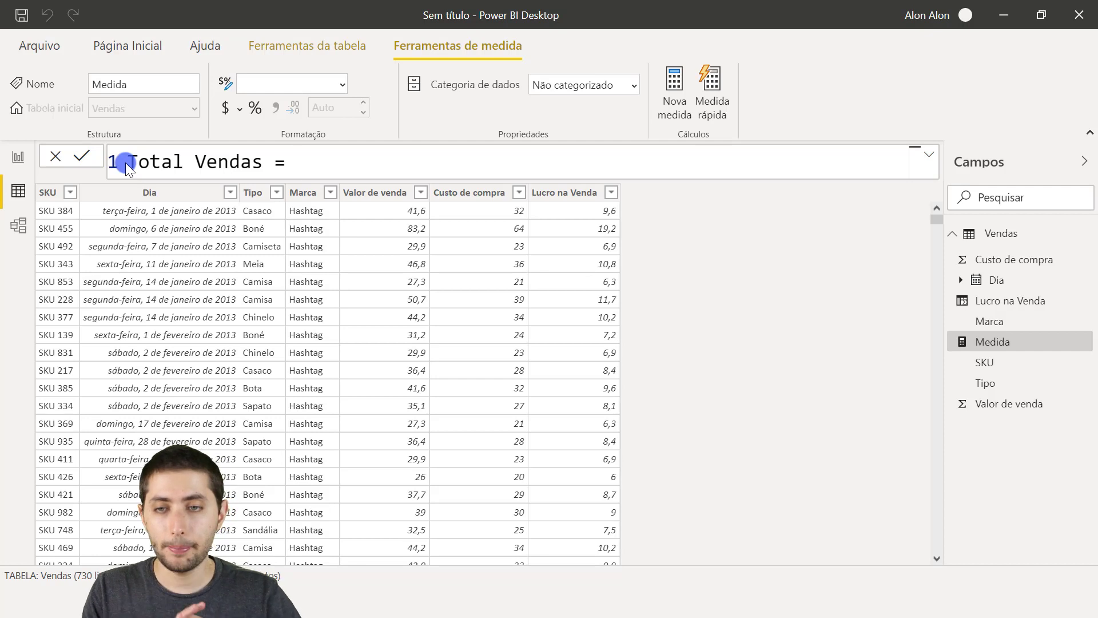
pyautogui.moveTo(178, 167); pyautogui.dragTo(192, 164)
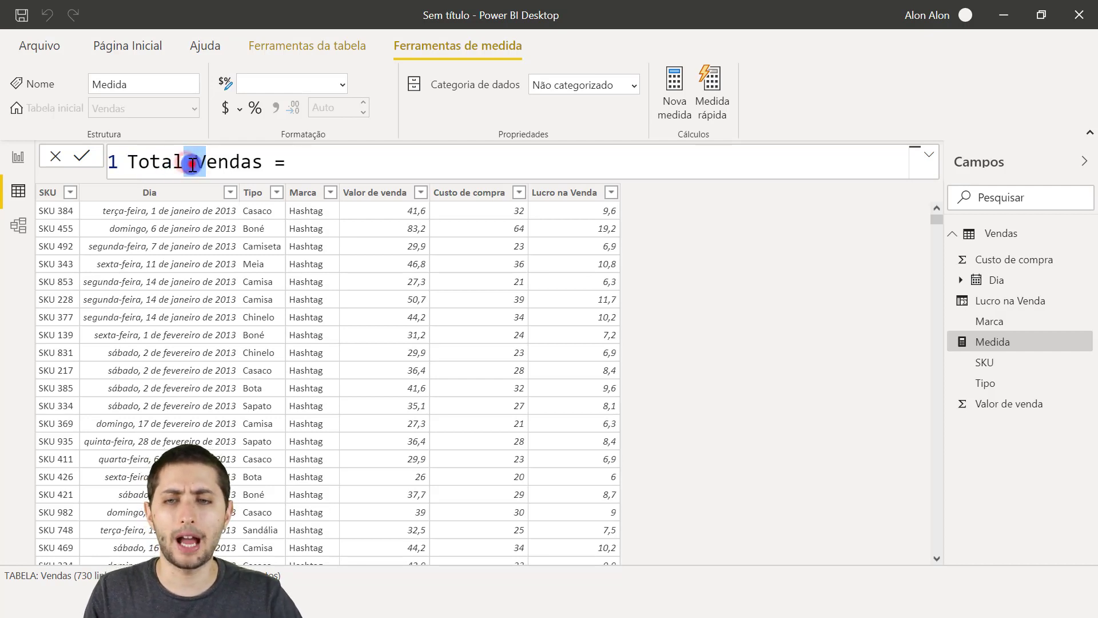
pyautogui.click(320, 156)
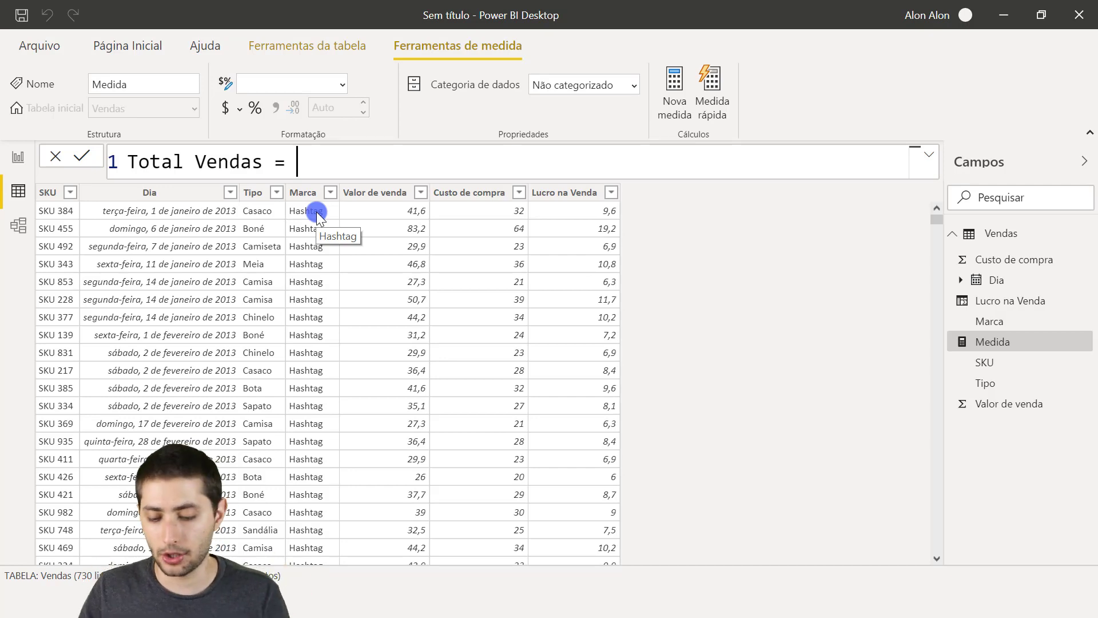
# Complete the Total Vendas formula as SUM(Vendas[Valor de venda]) and commit it.
pyautogui.write('sum')
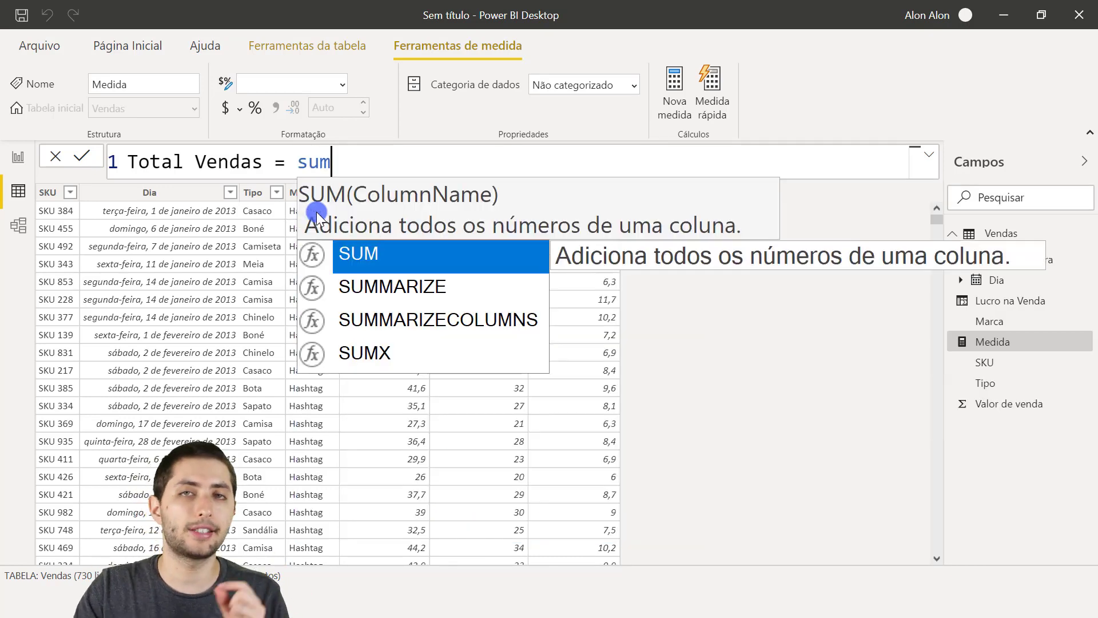
pyautogui.press('Tab')
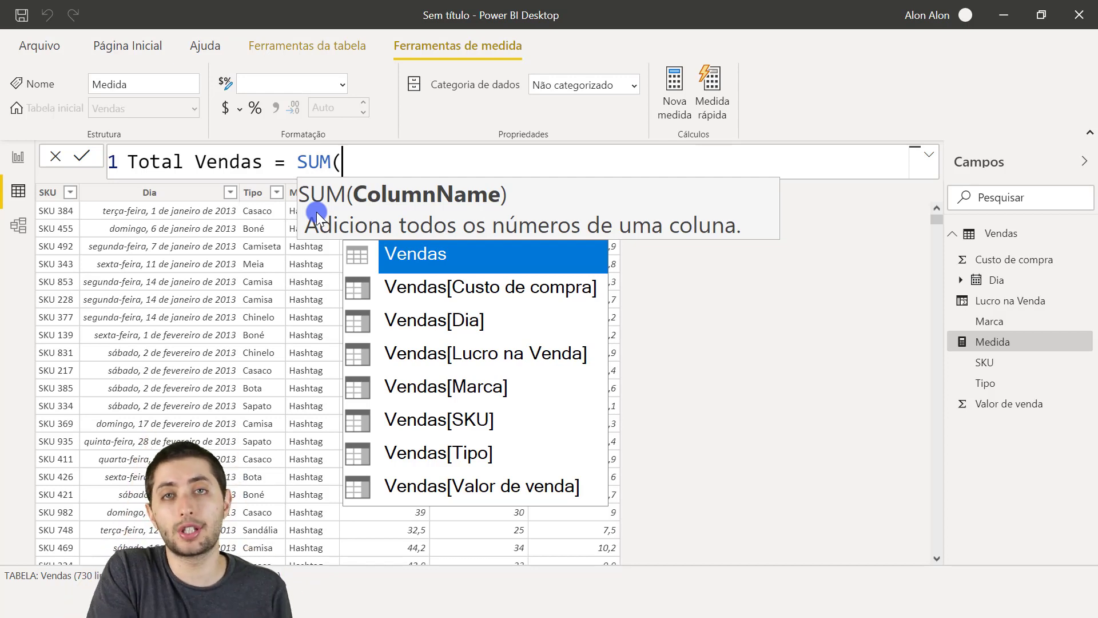
pyautogui.write('va')
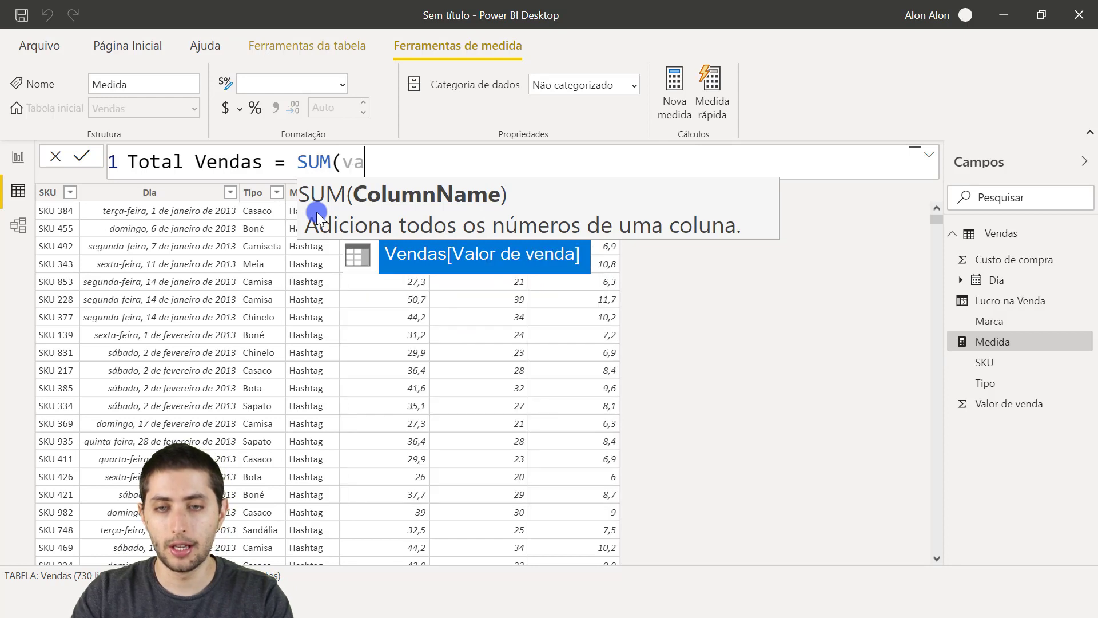
pyautogui.write('lor de')
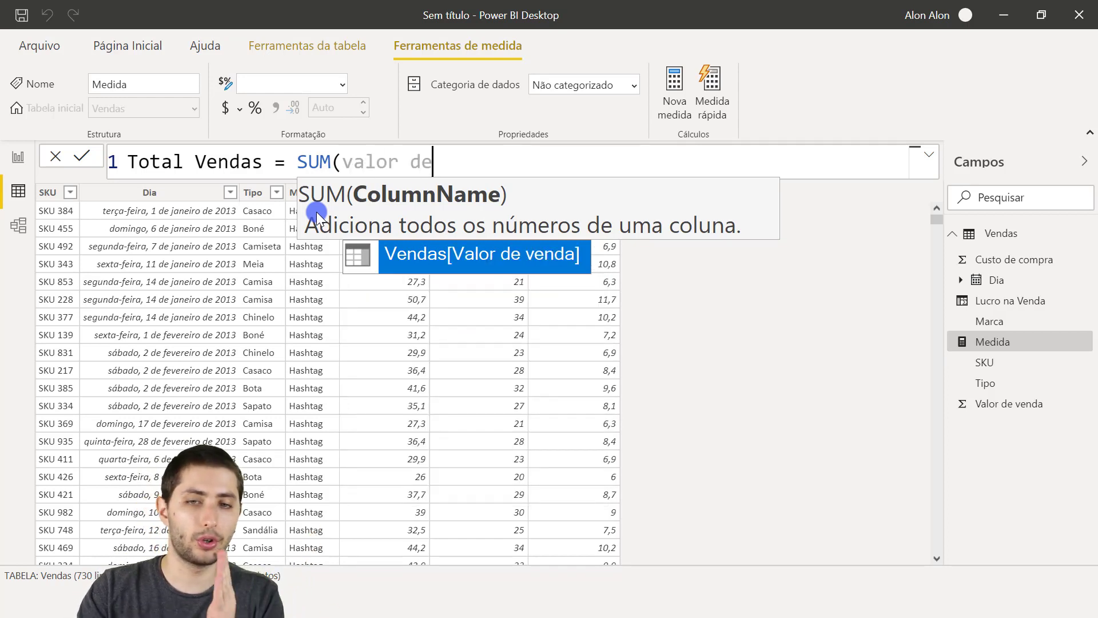
pyautogui.press('Tab')
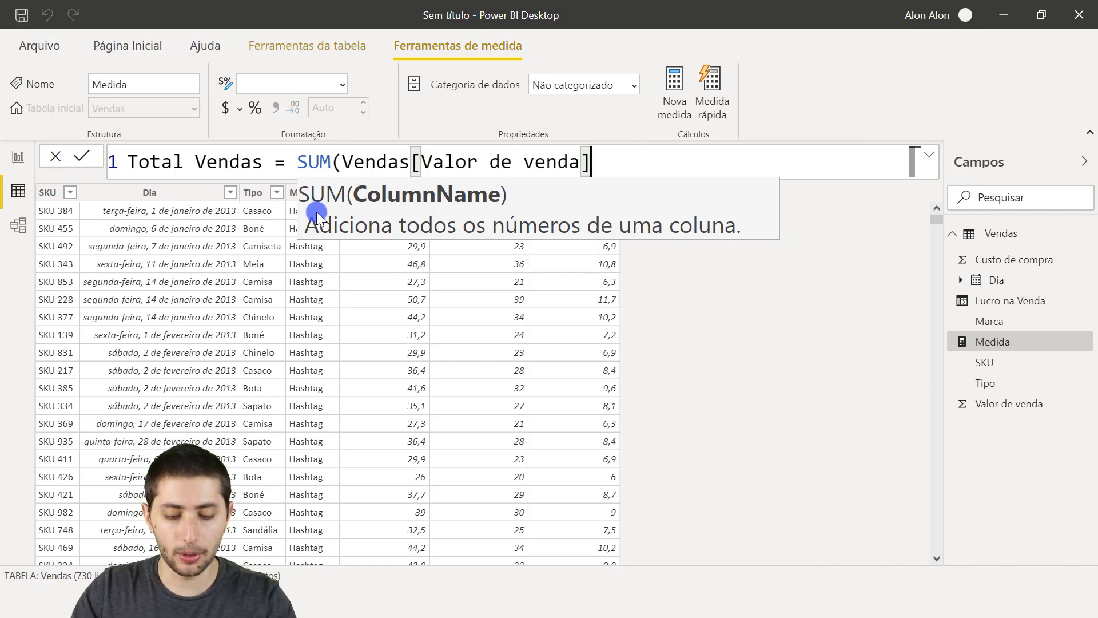
pyautogui.write(')')
pyautogui.click(317, 212)
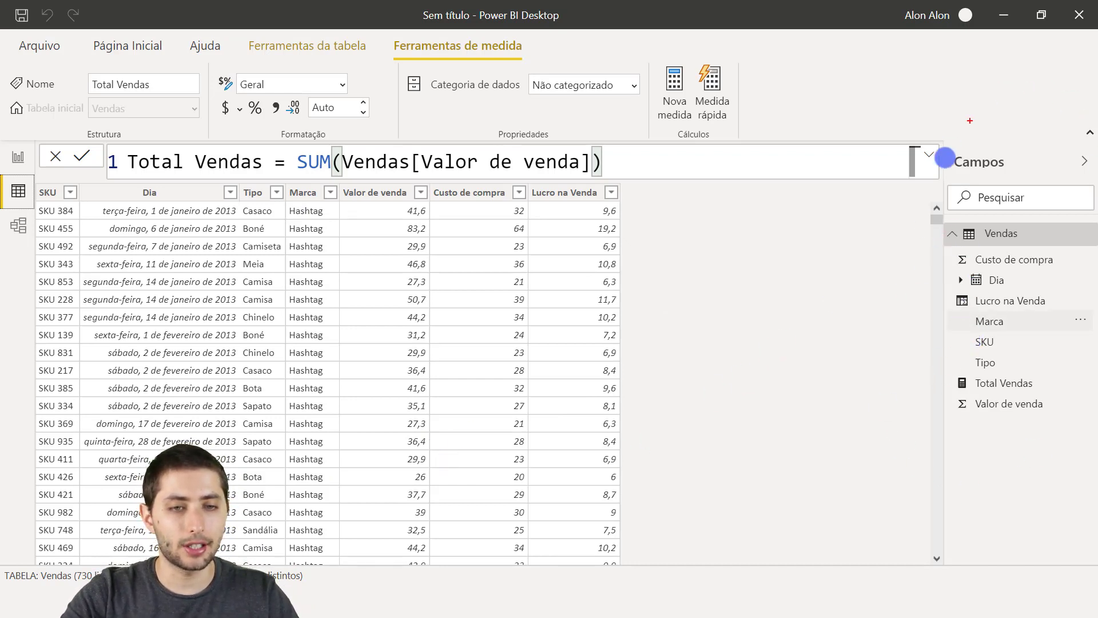
# Select the Total Vendas measure in the Vendas field list and switch to the report view.
pyautogui.moveTo(948, 369); pyautogui.dragTo(1074, 396)
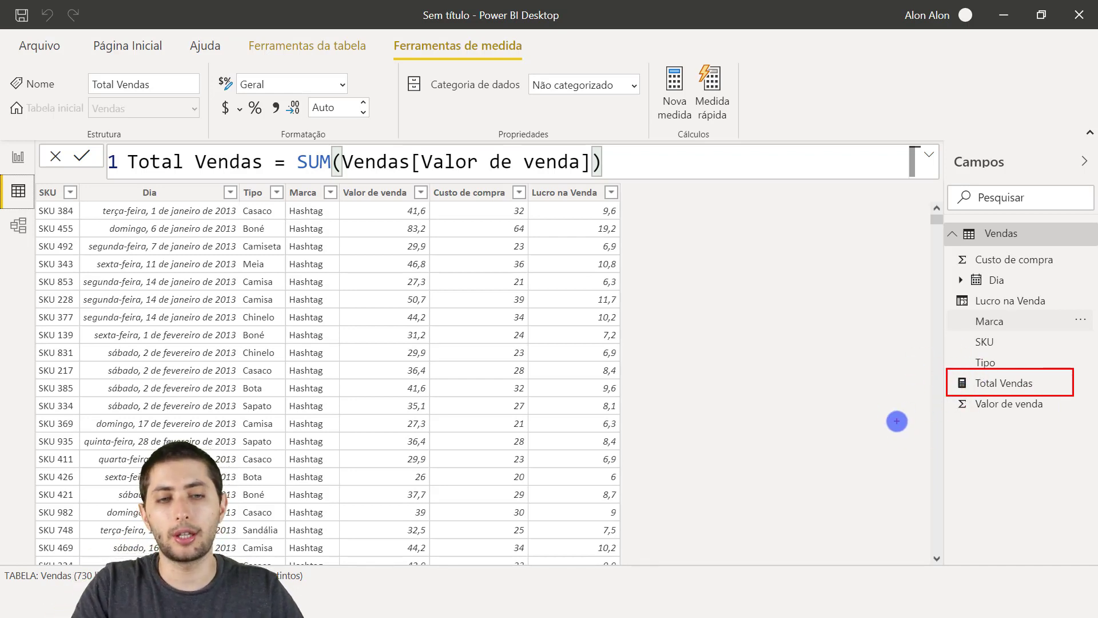
pyautogui.press('Escape')
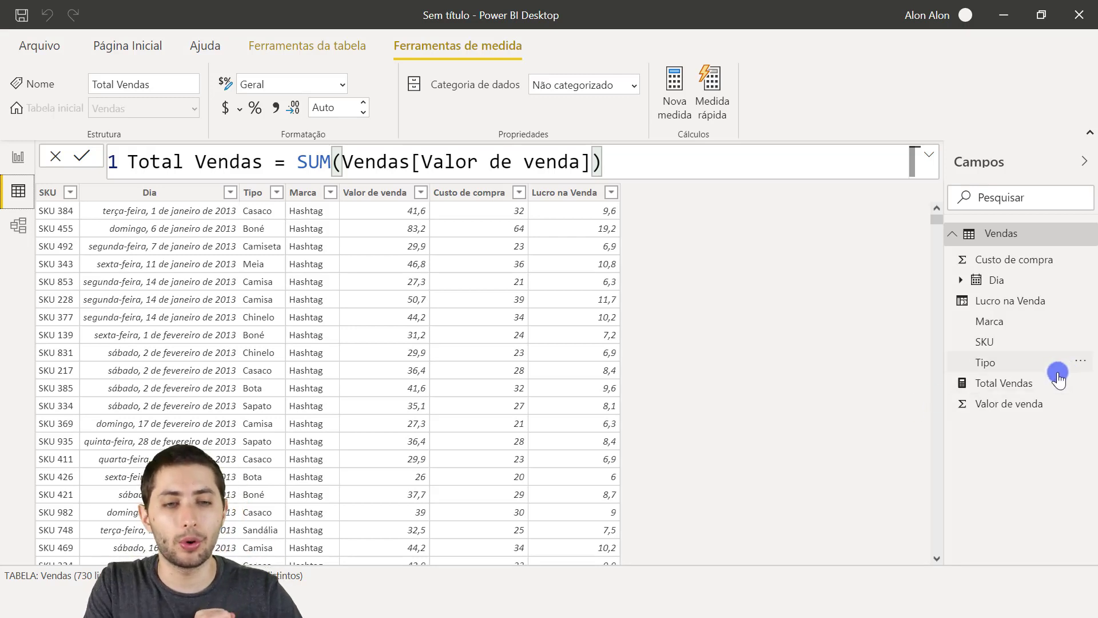
pyautogui.click(1040, 379)
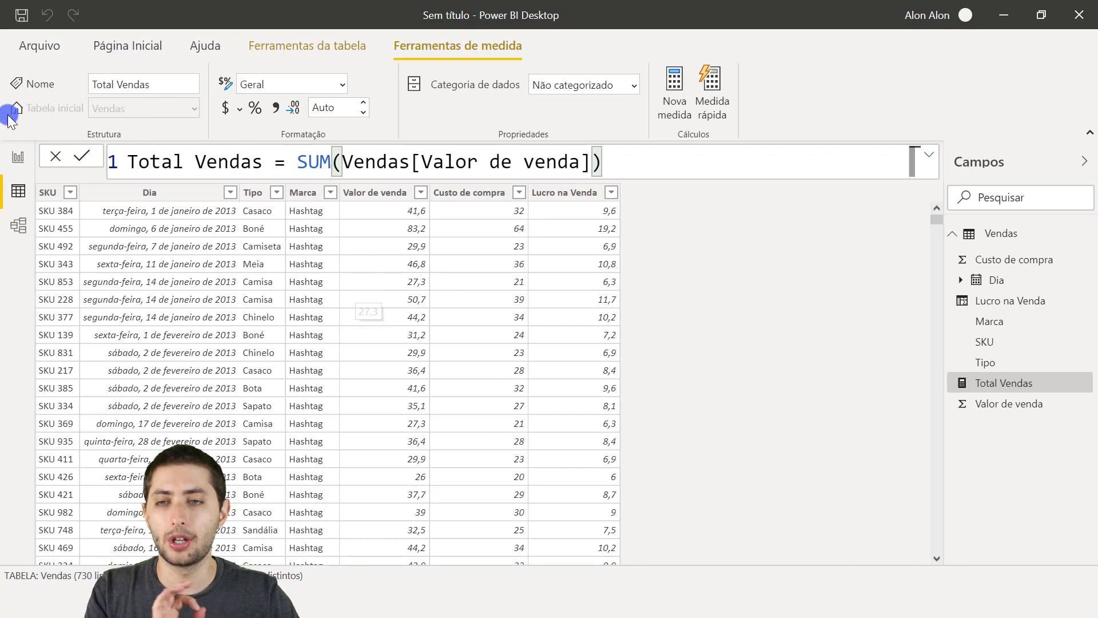
pyautogui.click(19, 160)
pyautogui.click(227, 214)
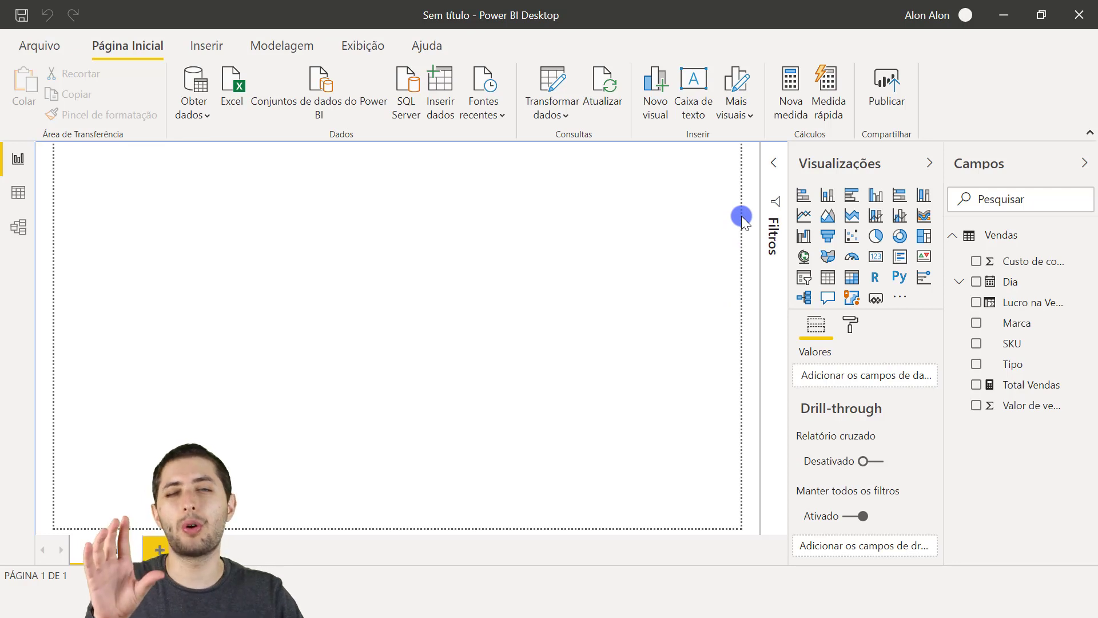
# Place a card visual in the left half of the blank report page and display the Total Vendas measure in it.
pyautogui.click(874, 257)
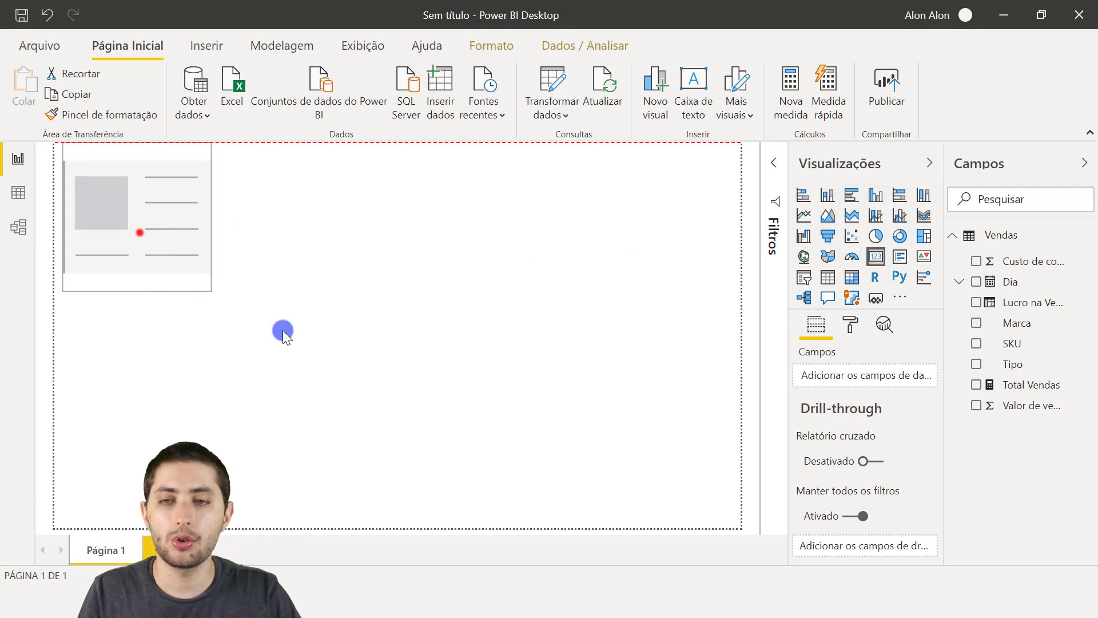
pyautogui.moveTo(283, 331); pyautogui.dragTo(318, 349)
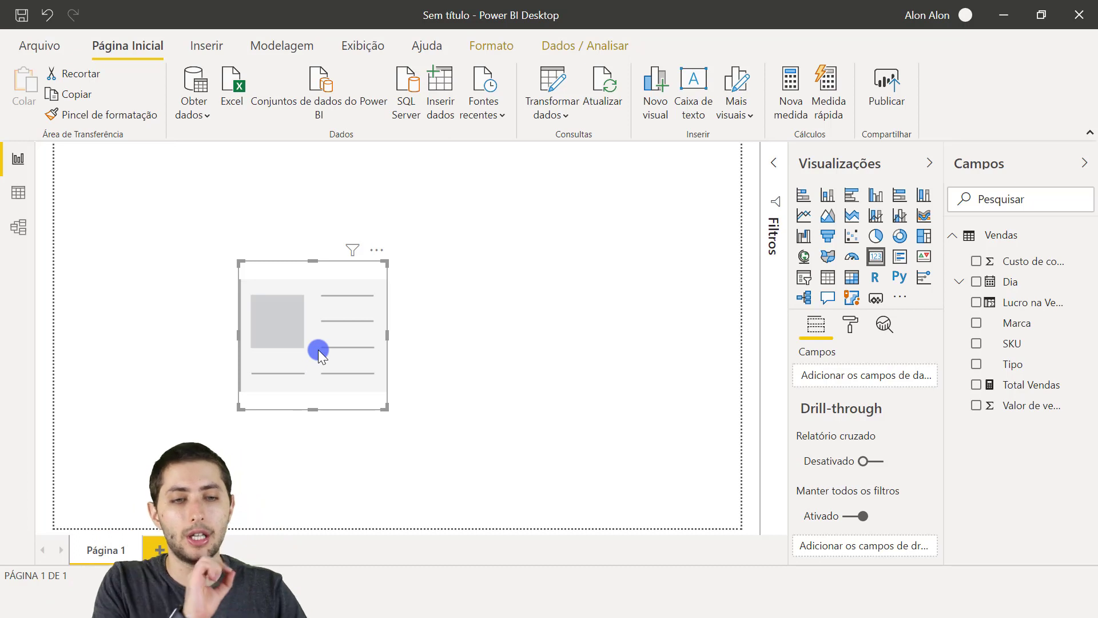
pyautogui.click(1033, 390)
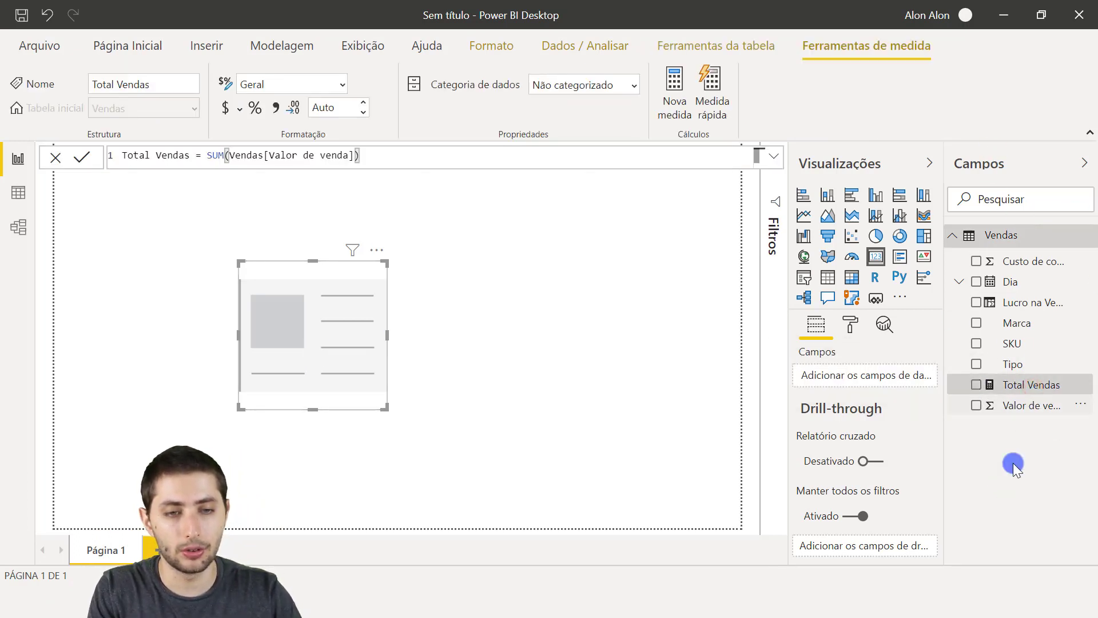
pyautogui.moveTo(1028, 391); pyautogui.dragTo(874, 372)
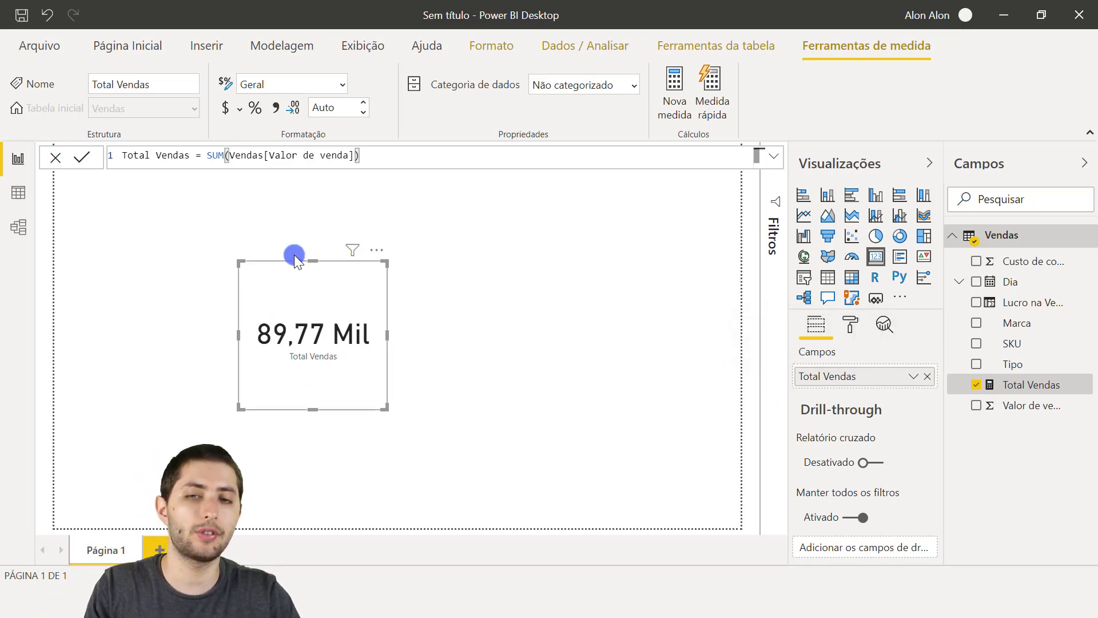
# Delete the Total Vendas card from the report page.
pyautogui.click(300, 360)
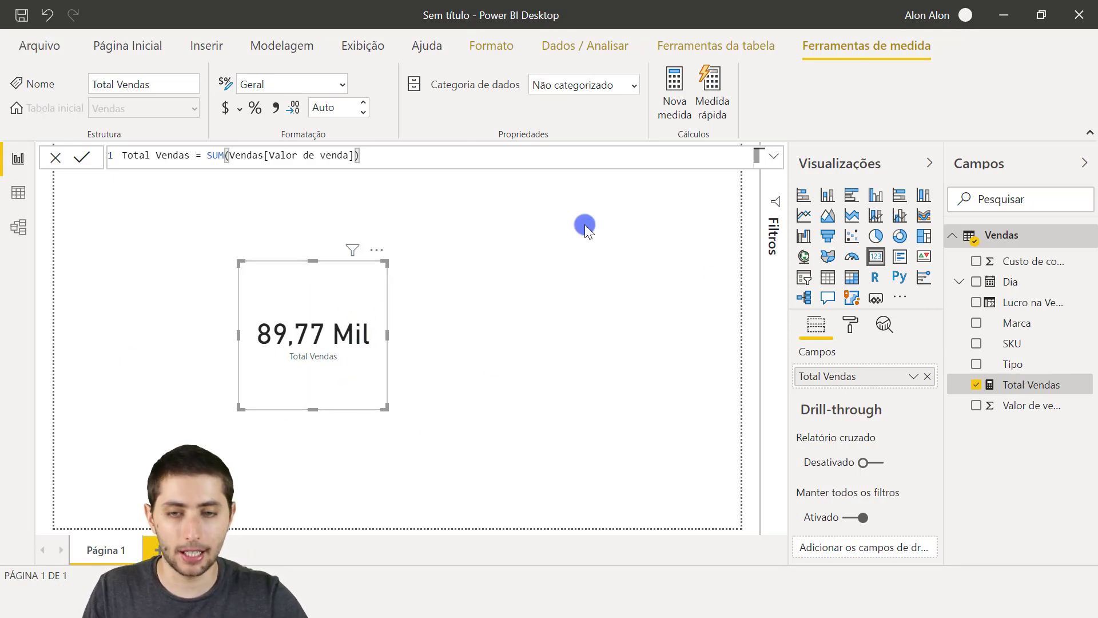
pyautogui.press('Delete')
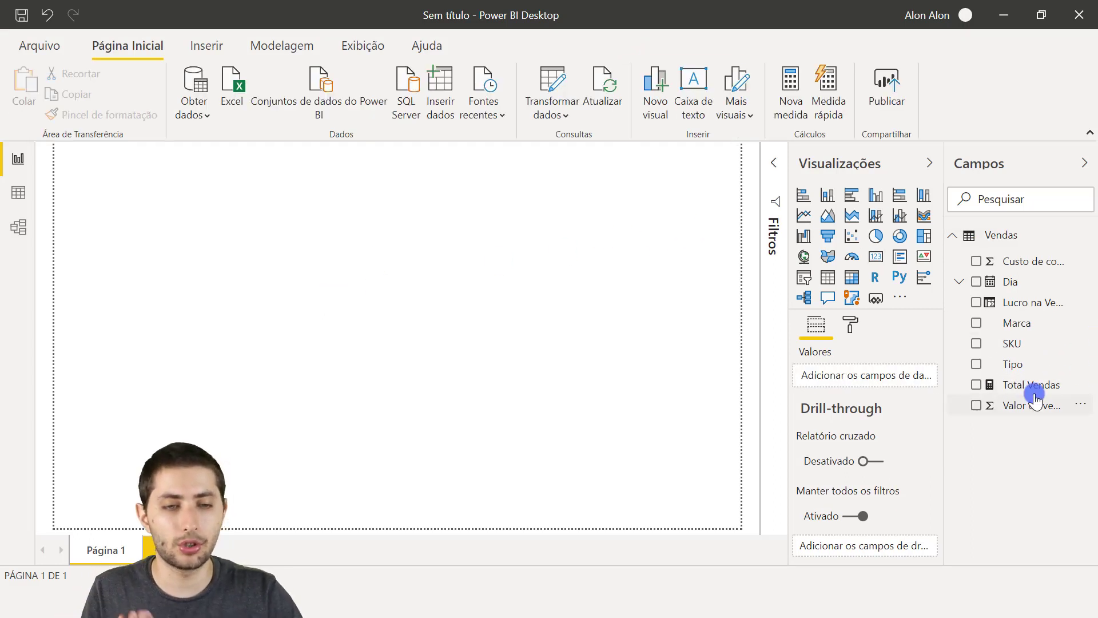
# Place a stacked bar chart in the left half of the report page with Total Vendas as its values.
pyautogui.click(801, 198)
pyautogui.moveTo(67, 270); pyautogui.dragTo(256, 381)
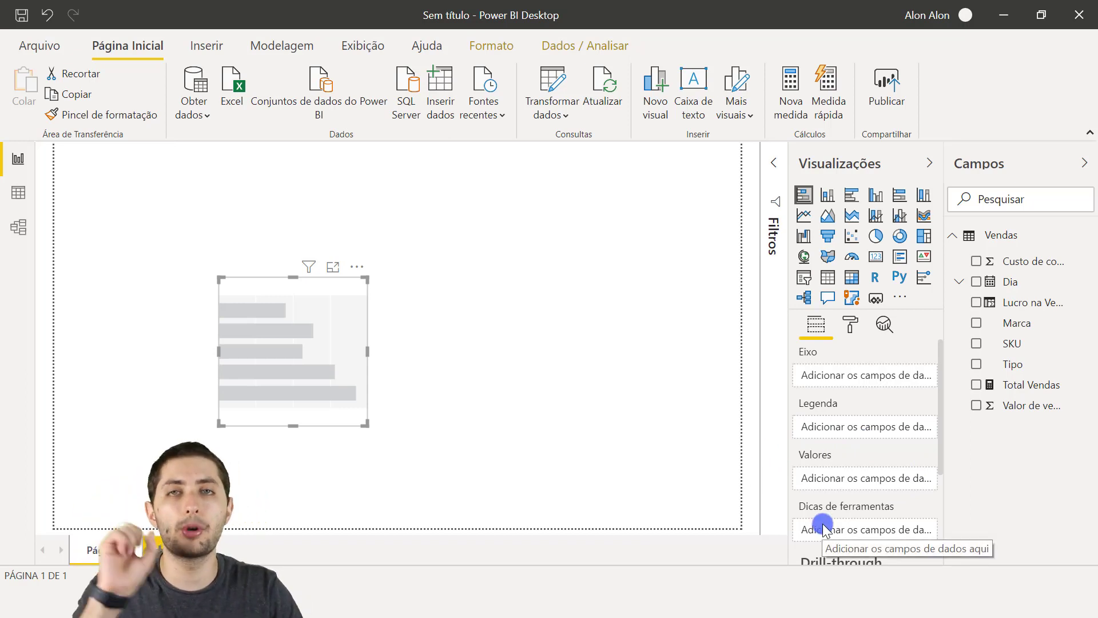
pyautogui.moveTo(1032, 382); pyautogui.dragTo(874, 482)
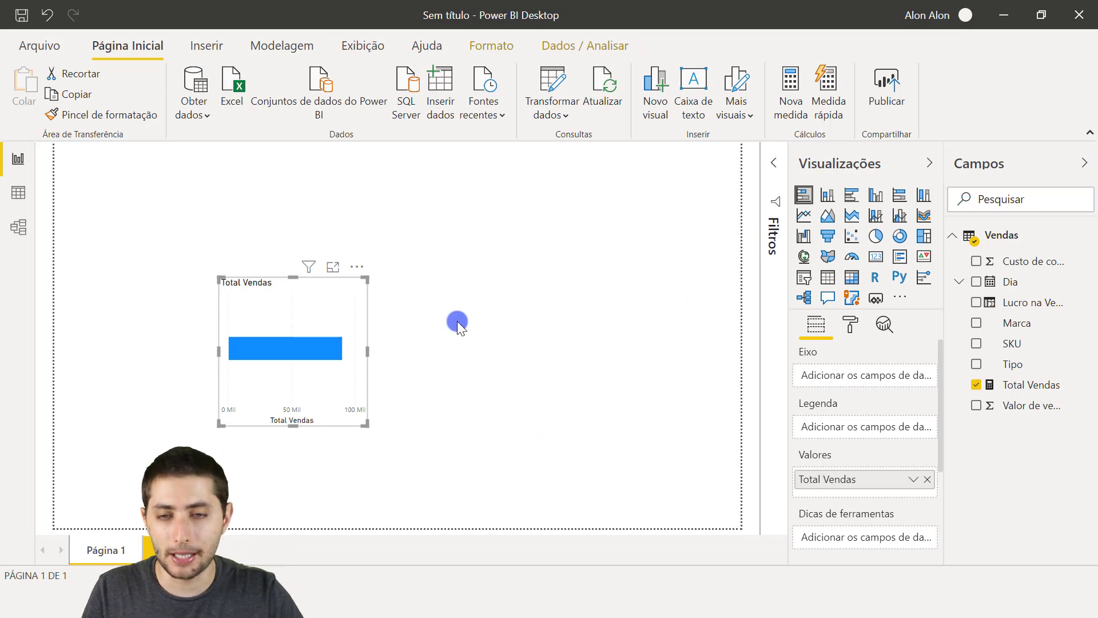
# Set Marca as the bar chart's axis and enlarge the chart slightly to inspect the brands' bars.
pyautogui.moveTo(277, 354)
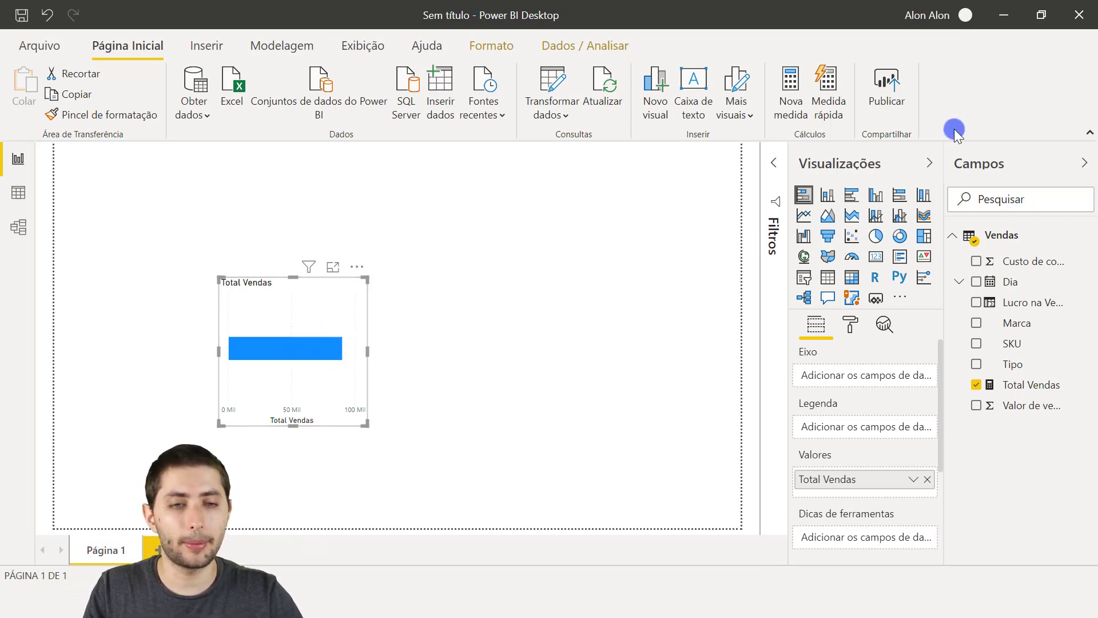
pyautogui.click(1020, 324)
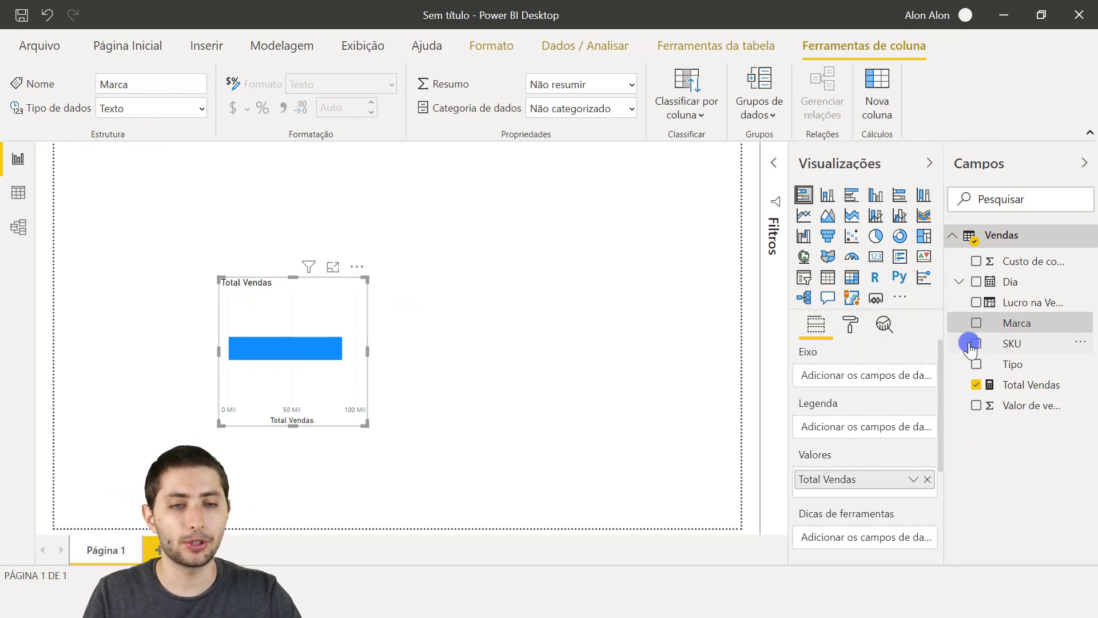
pyautogui.moveTo(1042, 322); pyautogui.dragTo(893, 374)
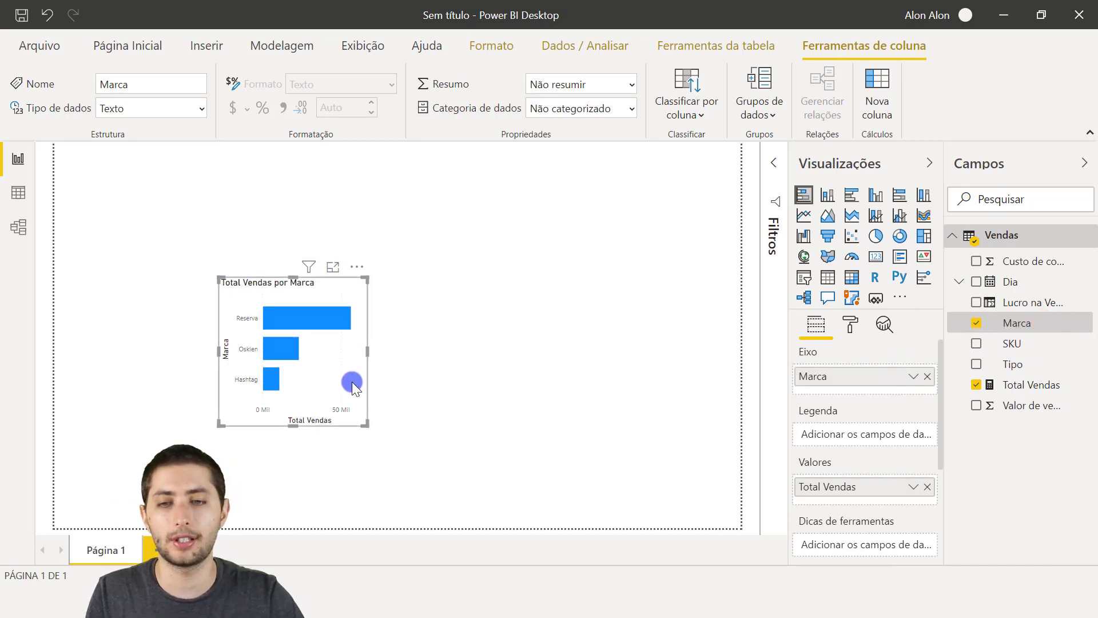
pyautogui.moveTo(366, 427); pyautogui.dragTo(385, 444)
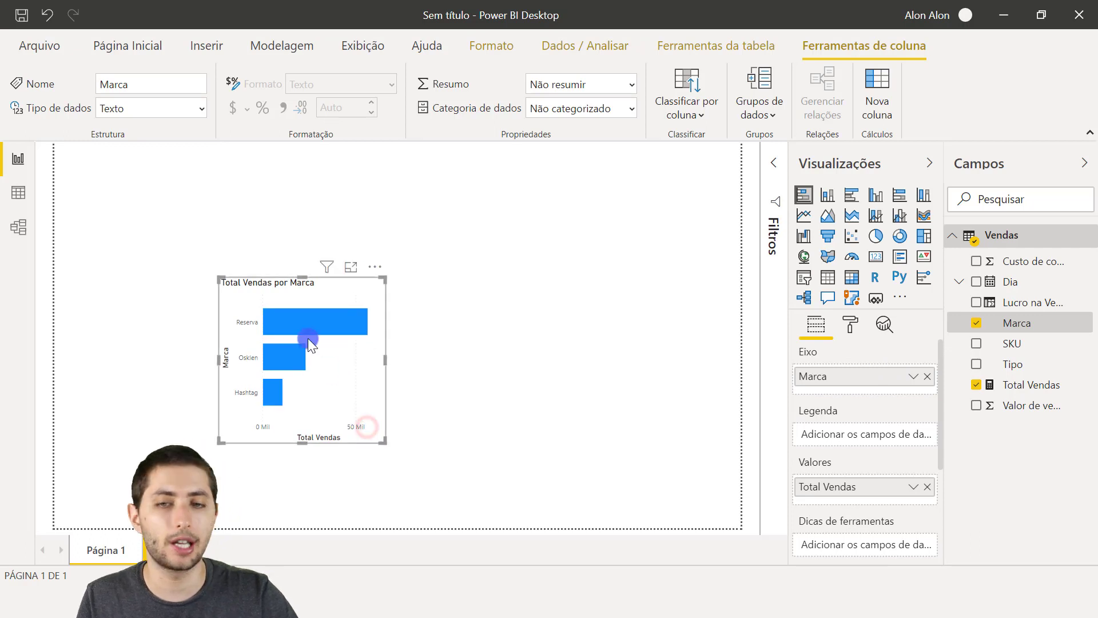
pyautogui.moveTo(305, 333)
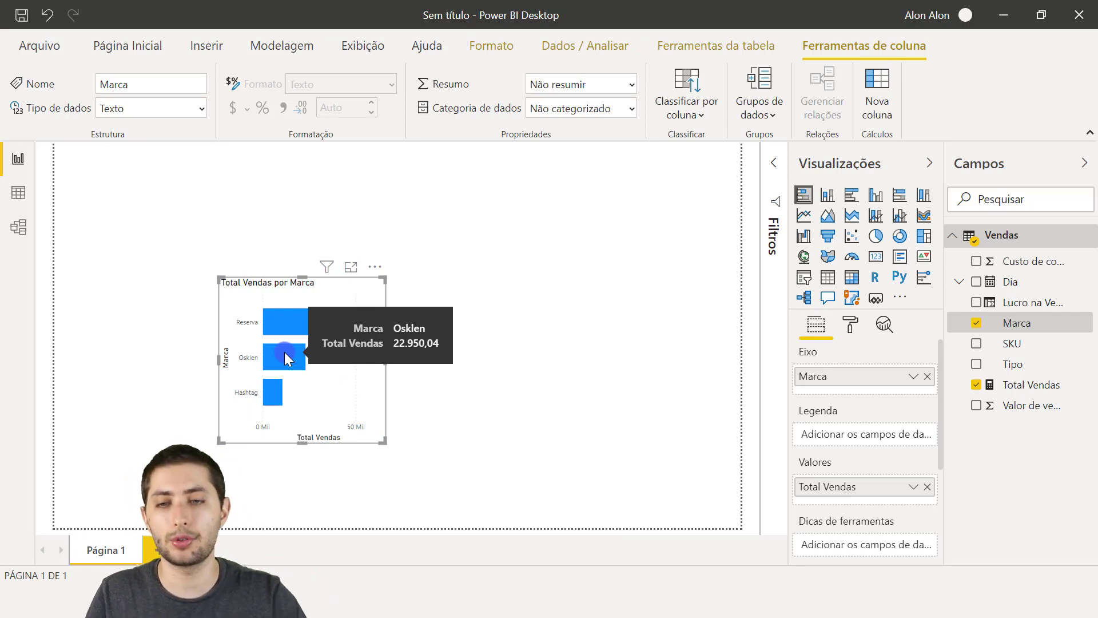
pyautogui.moveTo(262, 389)
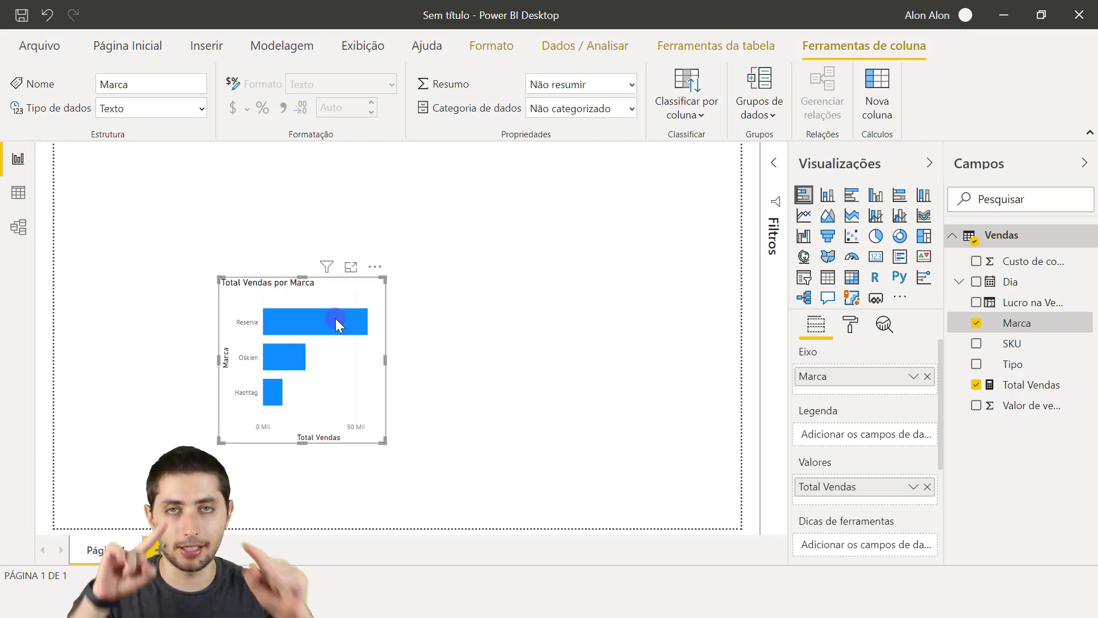
# Inspect the brands' bars in the Total Vendas chart and the values of the Lucro na Venda column in the Vendas table.
pyautogui.moveTo(335, 318)
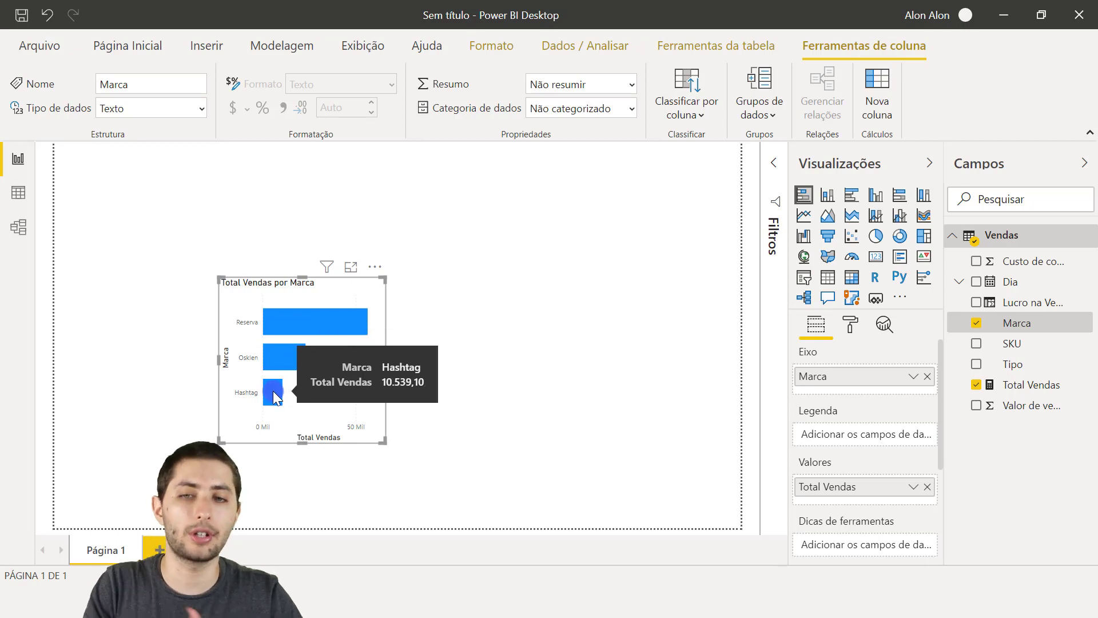
pyautogui.click(389, 244)
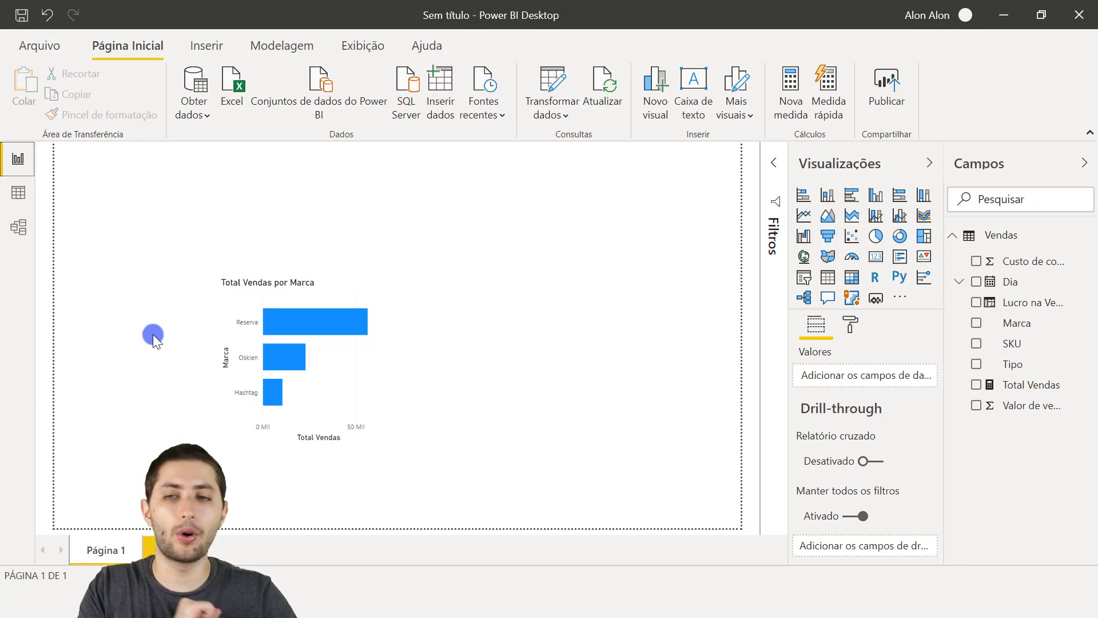
pyautogui.click(17, 193)
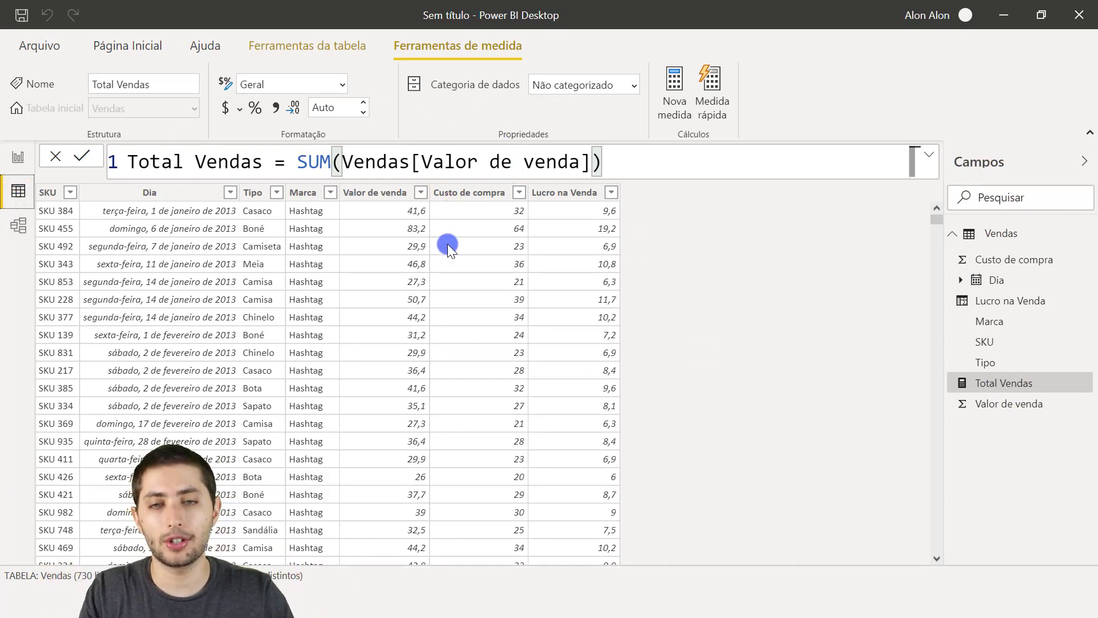
pyautogui.click(589, 196)
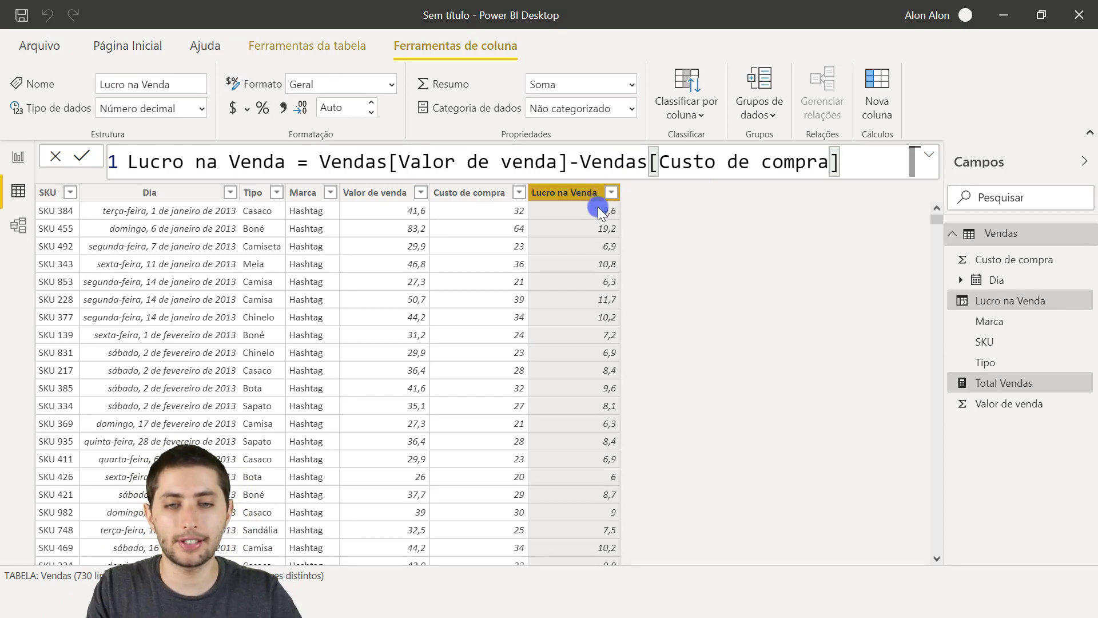
pyautogui.click(596, 224)
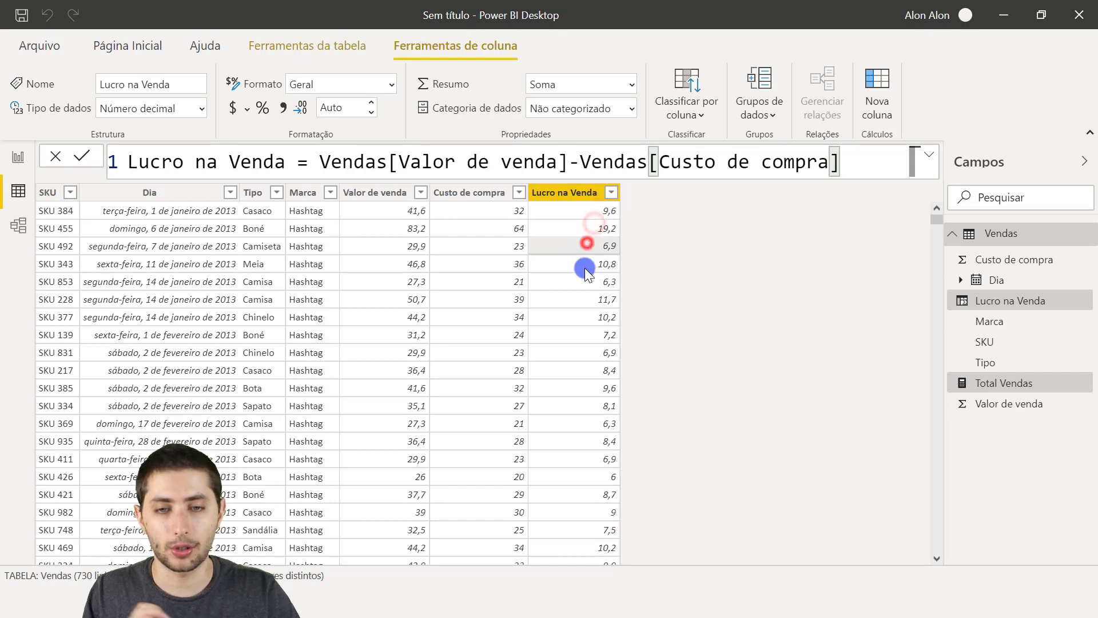
pyautogui.click(581, 283)
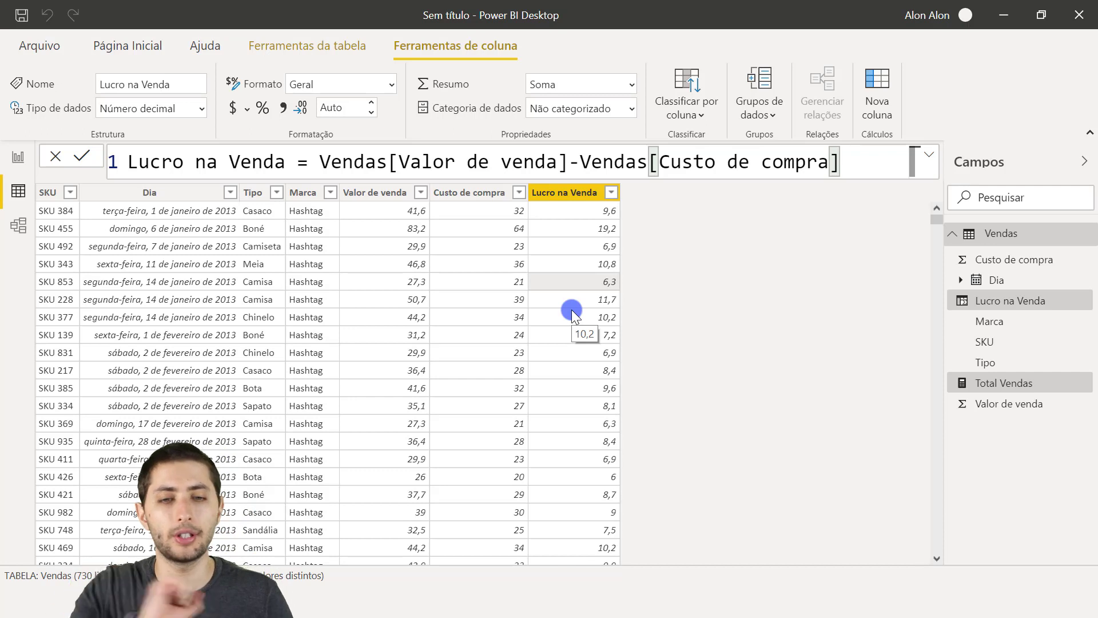
# Create a new measure in the Vendas table and name it Media de Lucro.
pyautogui.rightClick(575, 307)
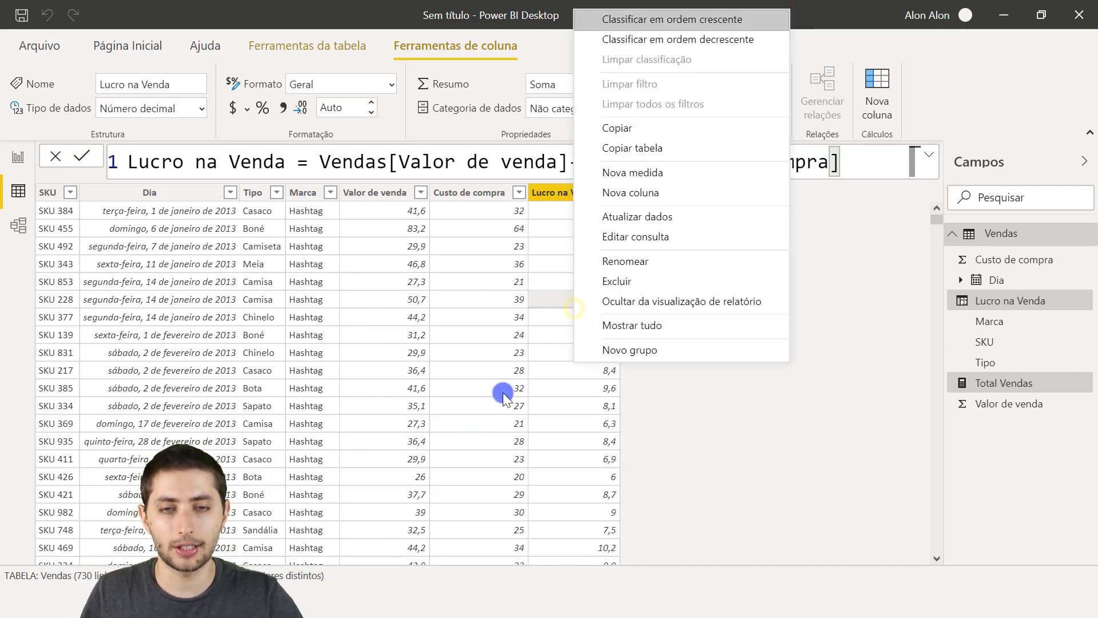
pyautogui.click(660, 176)
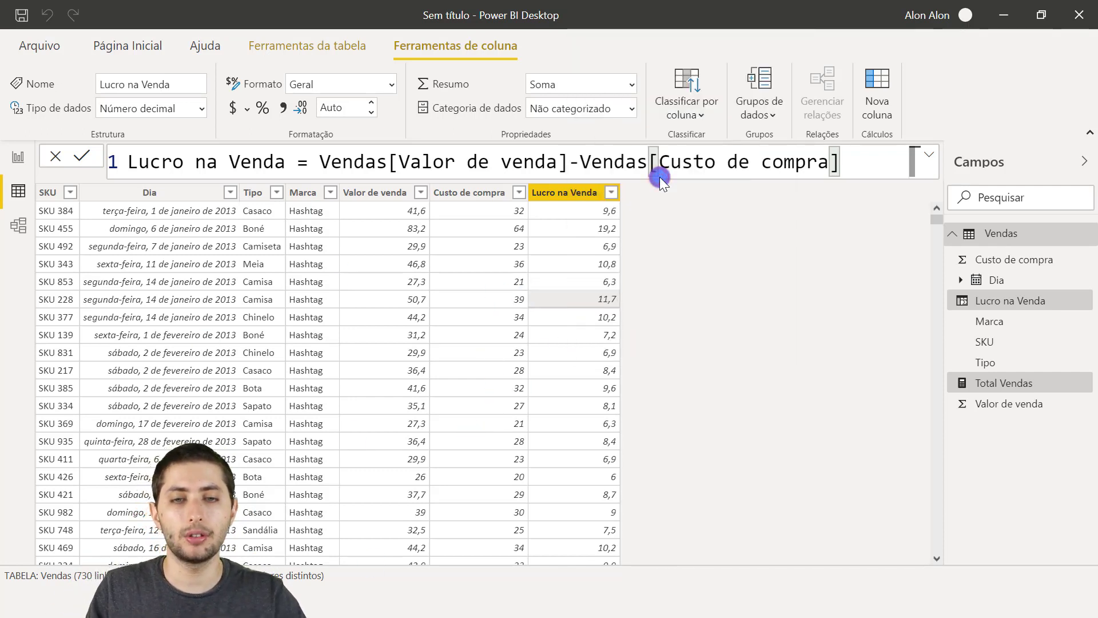
pyautogui.moveTo(239, 160); pyautogui.dragTo(86, 166)
pyautogui.write('Med')
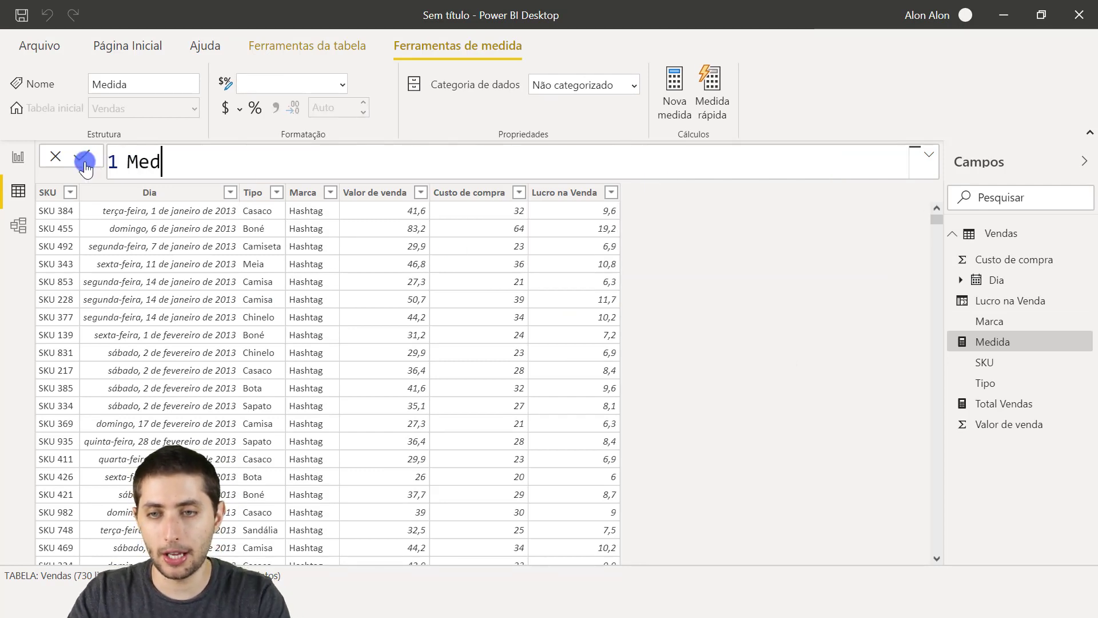
pyautogui.write('ia de lu')
pyautogui.press('BackSpace')
pyautogui.write('luc')
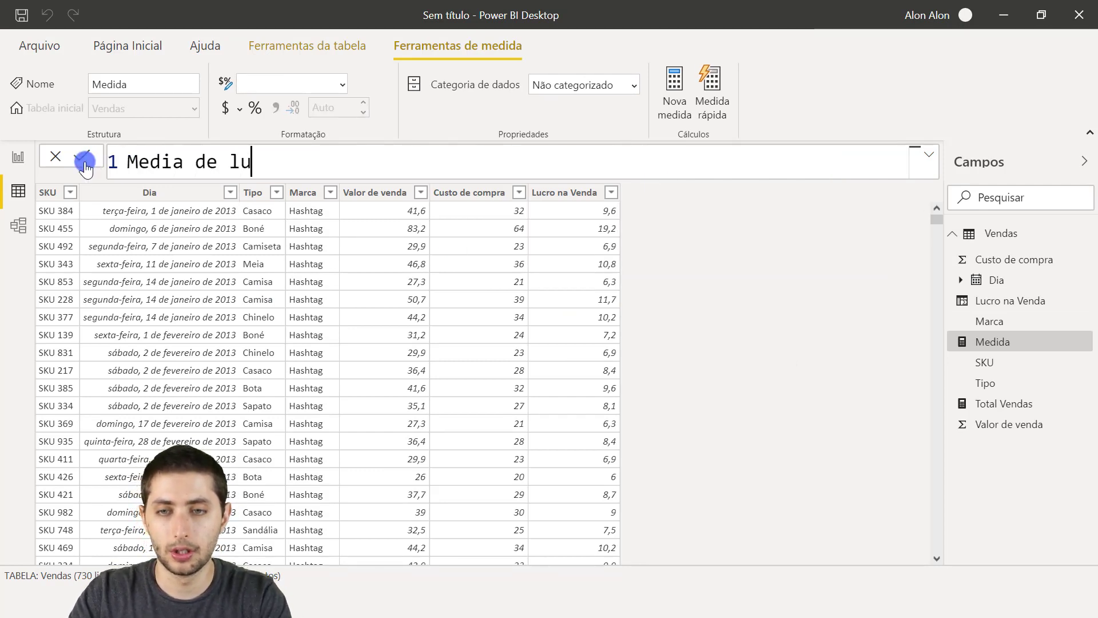
pyautogui.press('BackSpace')
pyautogui.press('BackSpace')
pyautogui.press('BackSpace')
pyautogui.write('Lucro = ')
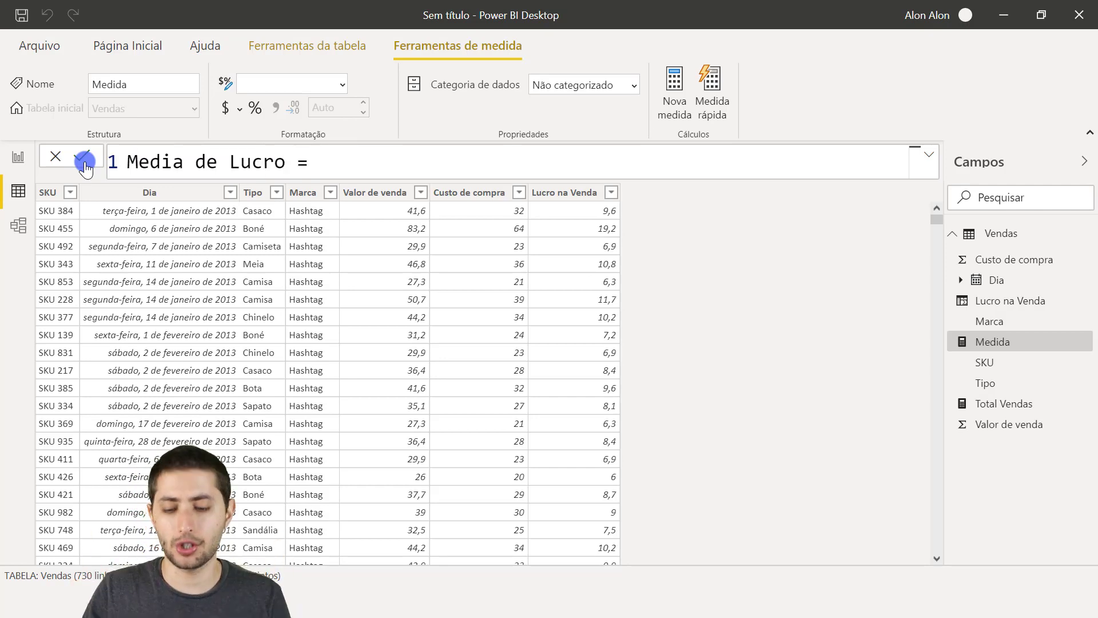
# Define the Media de Lucro measure as AVERAGE(Vendas[Lucro na Venda]) and commit the formula.
pyautogui.write('avera')
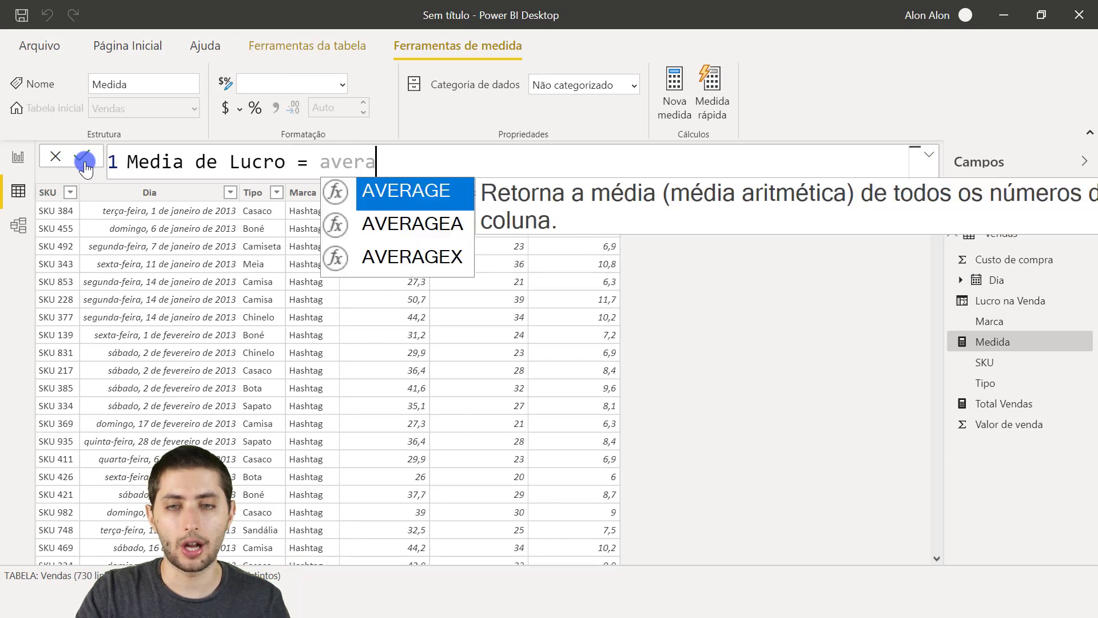
pyautogui.press('Tab')
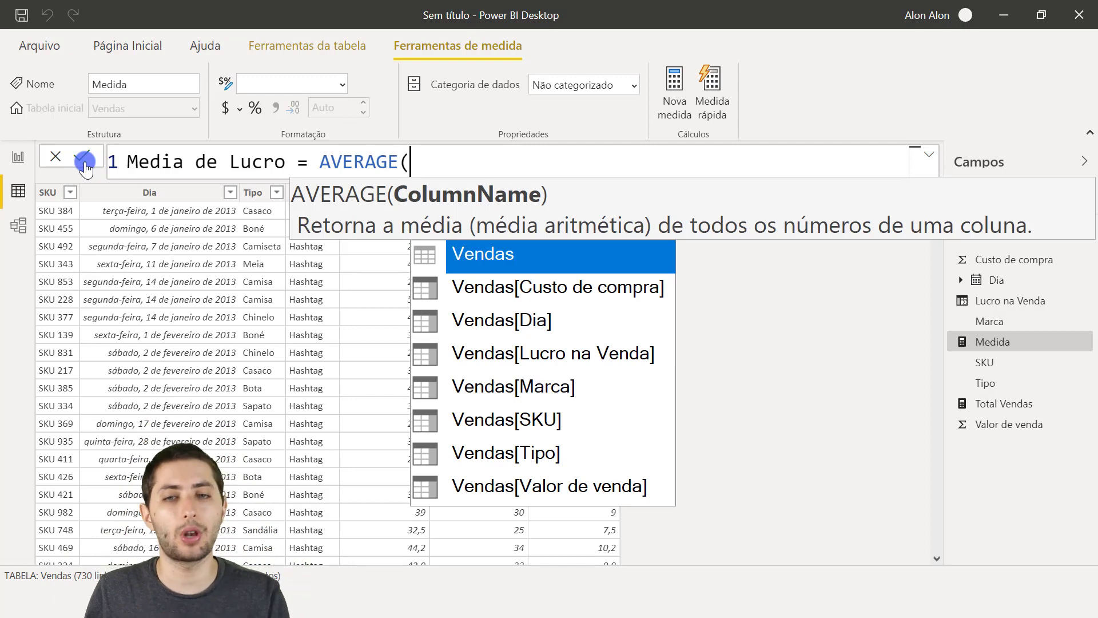
pyautogui.write('lucr')
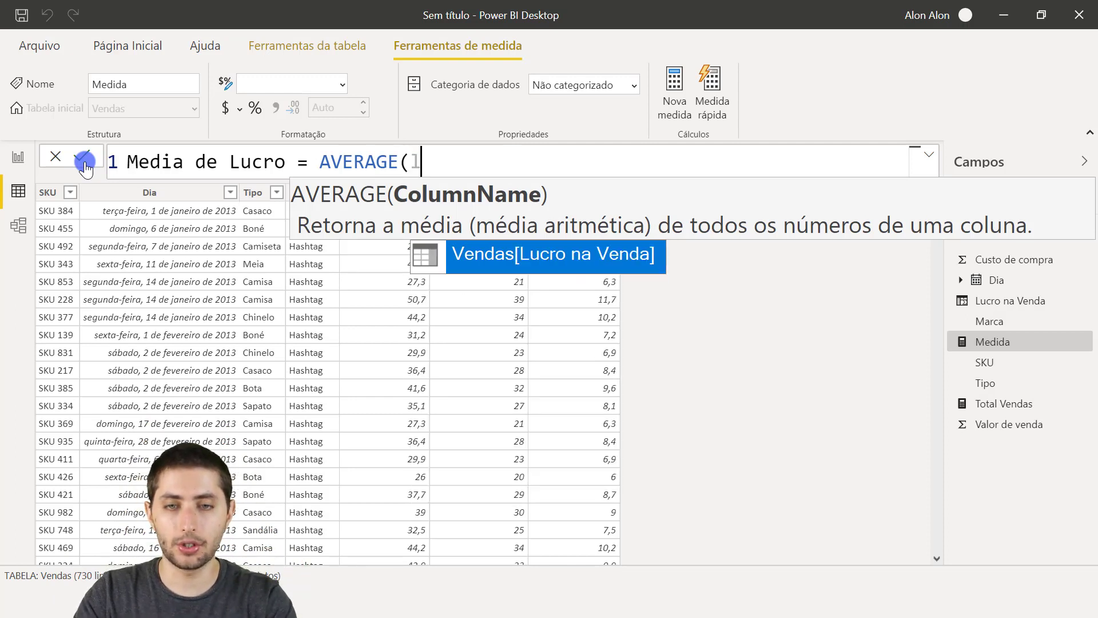
pyautogui.write('o')
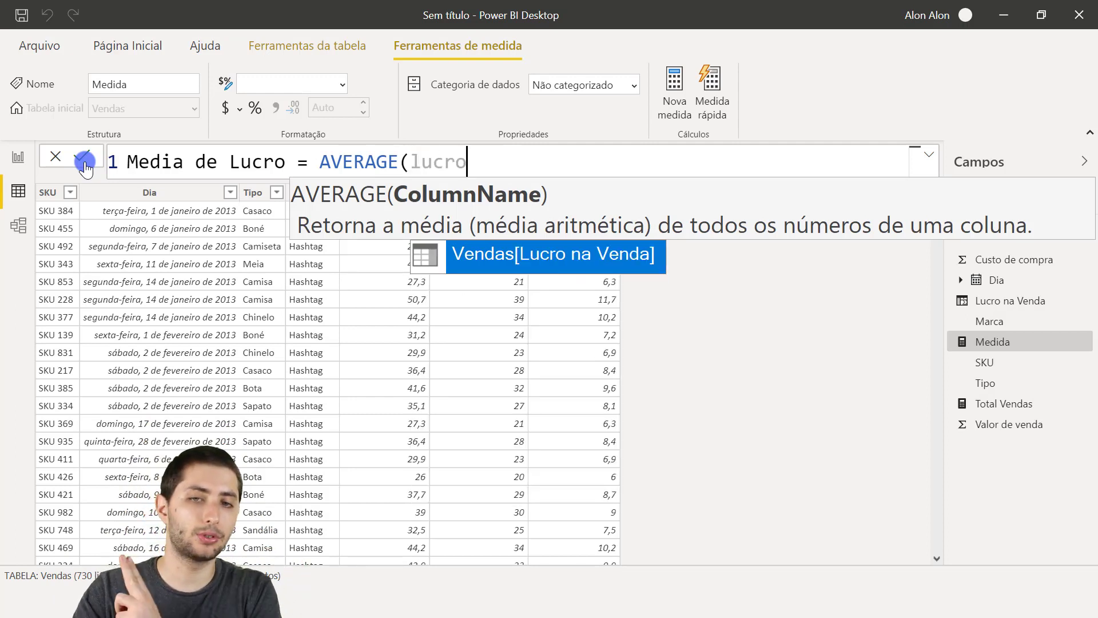
pyautogui.press('Tab')
pyautogui.write(')')
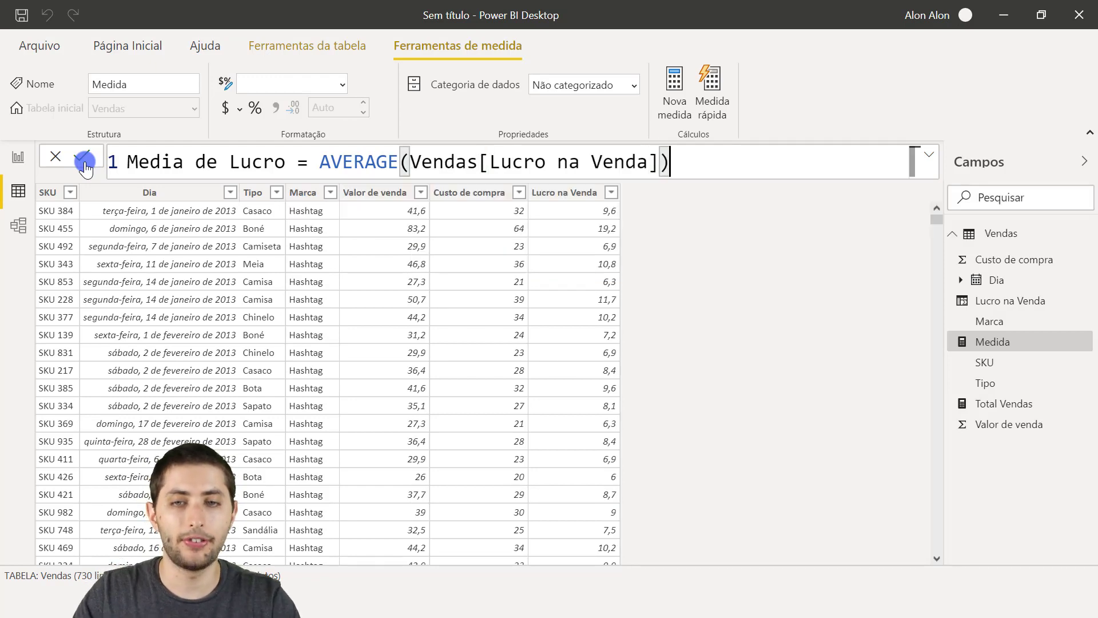
pyautogui.click(84, 163)
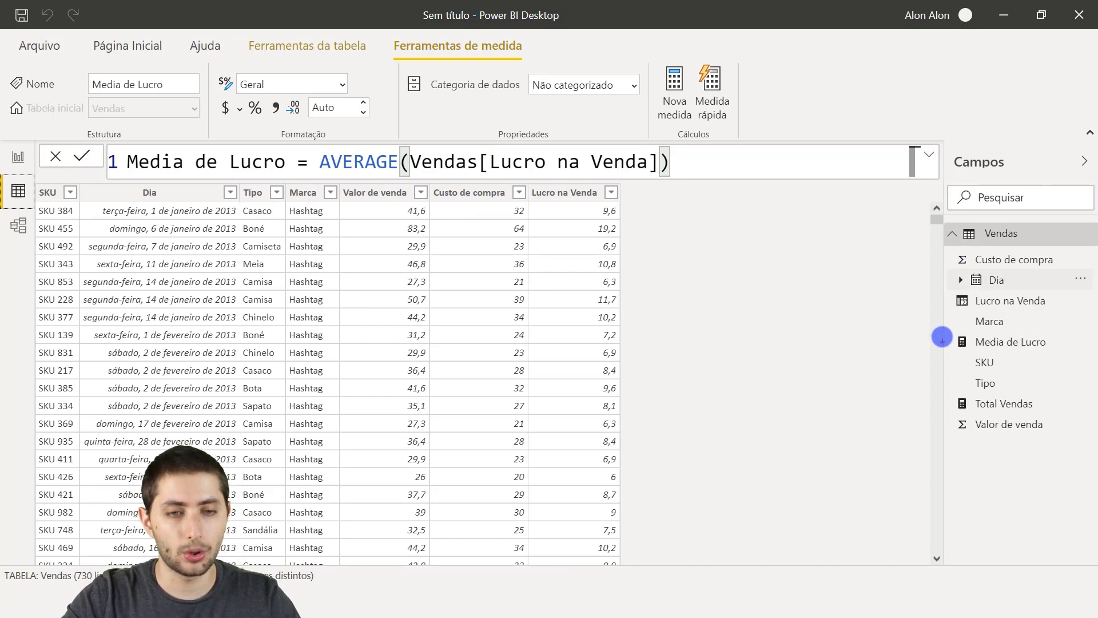
pyautogui.moveTo(943, 331); pyautogui.dragTo(1079, 358)
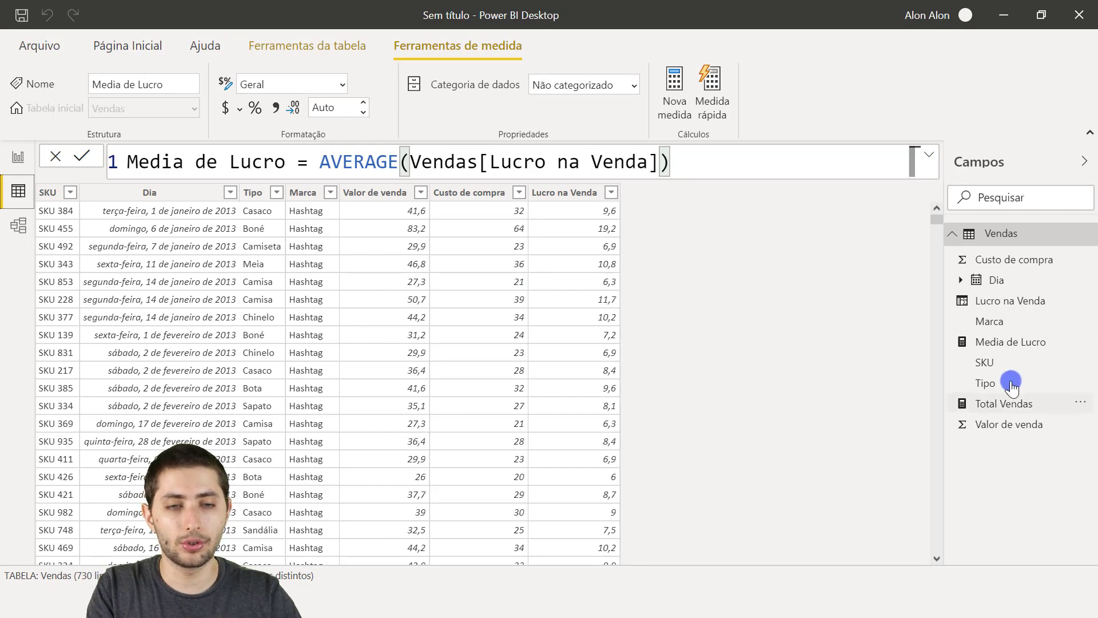
# Return to the report page and move the Total Vendas por Marca chart closer to the page's left edge.
pyautogui.click(18, 159)
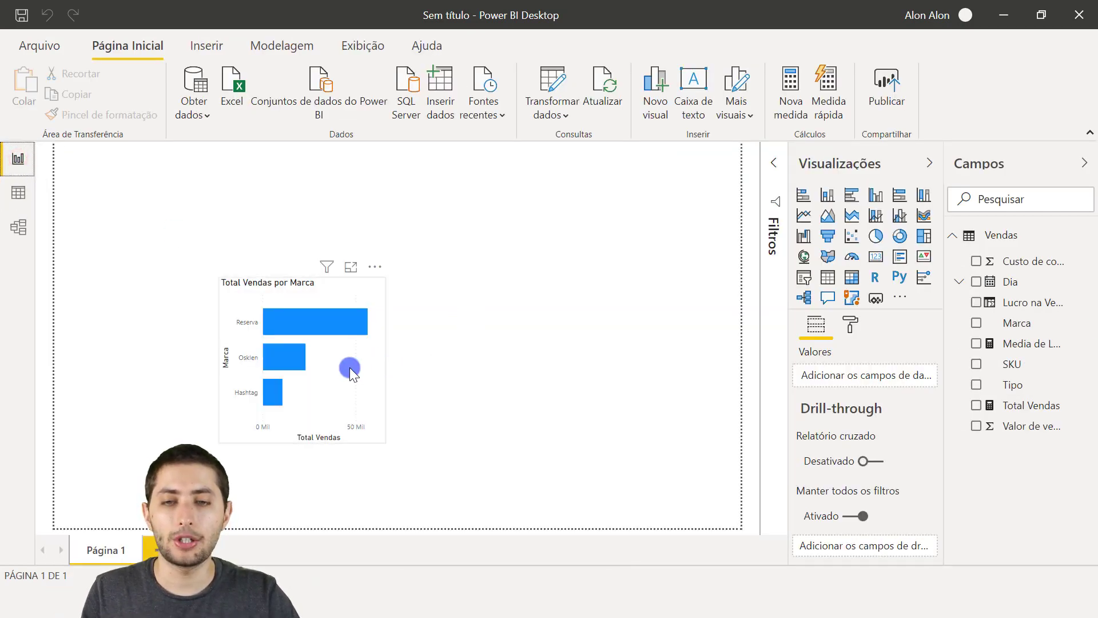
pyautogui.moveTo(259, 363); pyautogui.dragTo(259, 364)
pyautogui.click(348, 353)
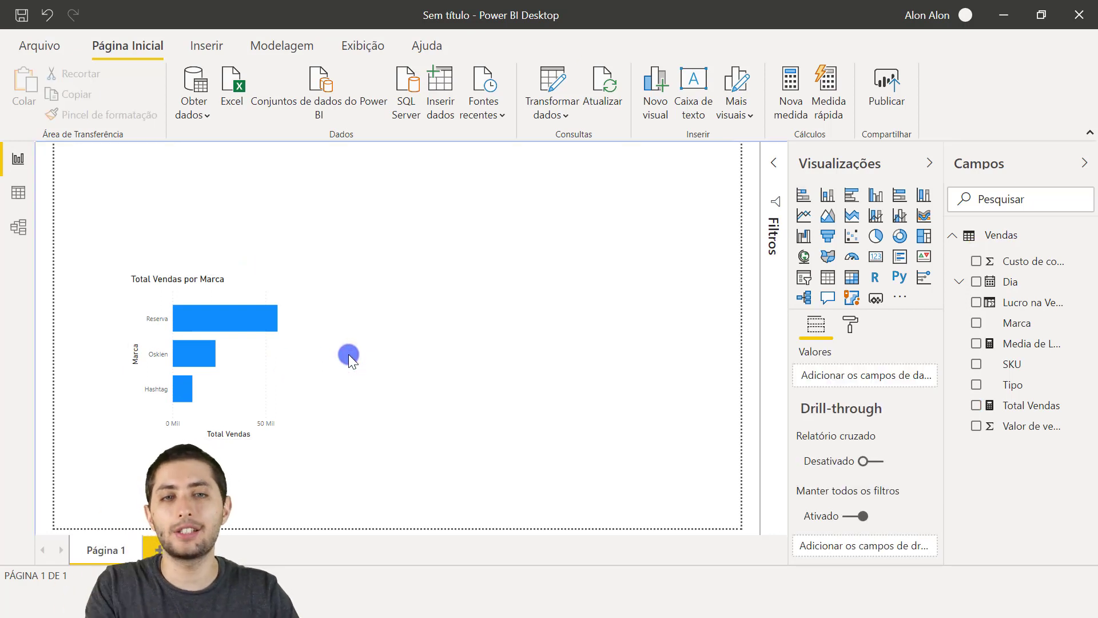
# Add a matrix visual to the right of the bar chart with Media de Lucro as its values.
pyautogui.click(854, 278)
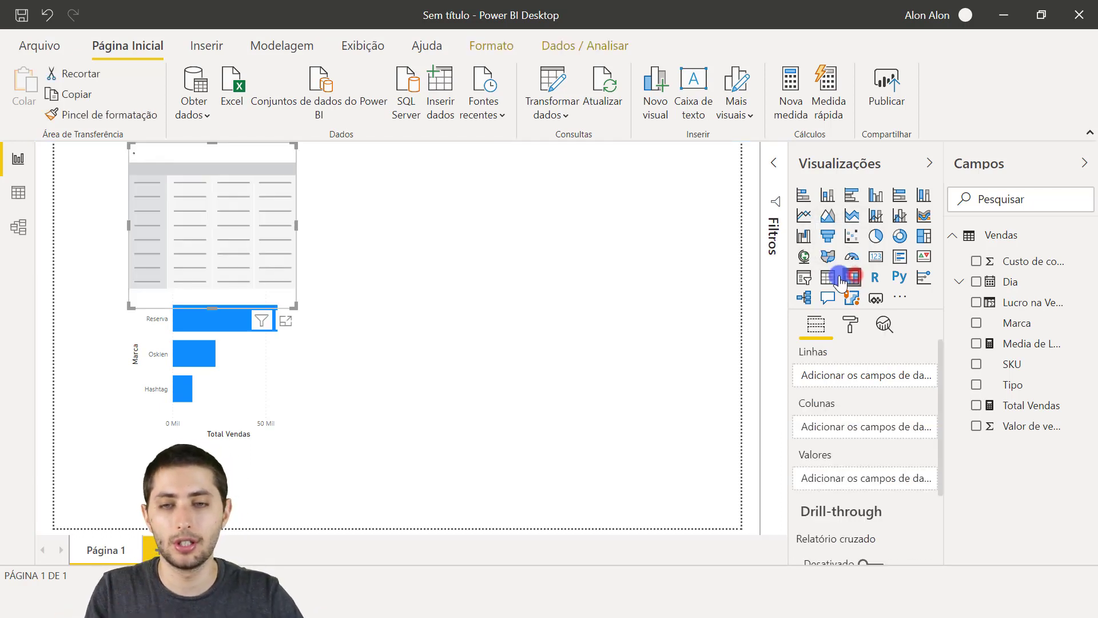
pyautogui.moveTo(200, 205); pyautogui.dragTo(502, 348)
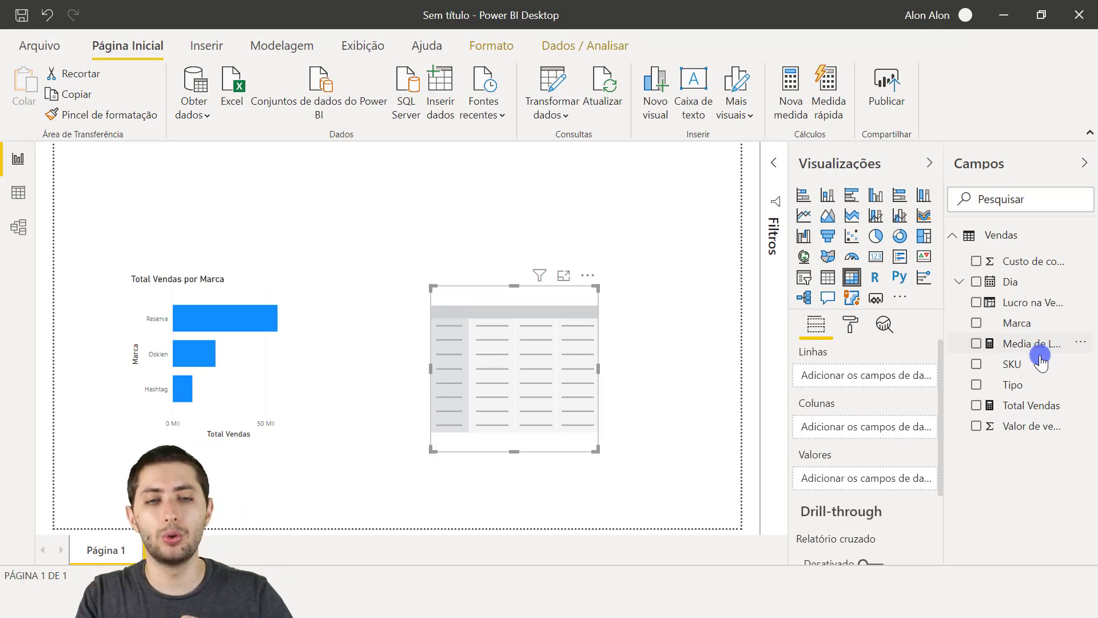
pyautogui.click(1006, 337)
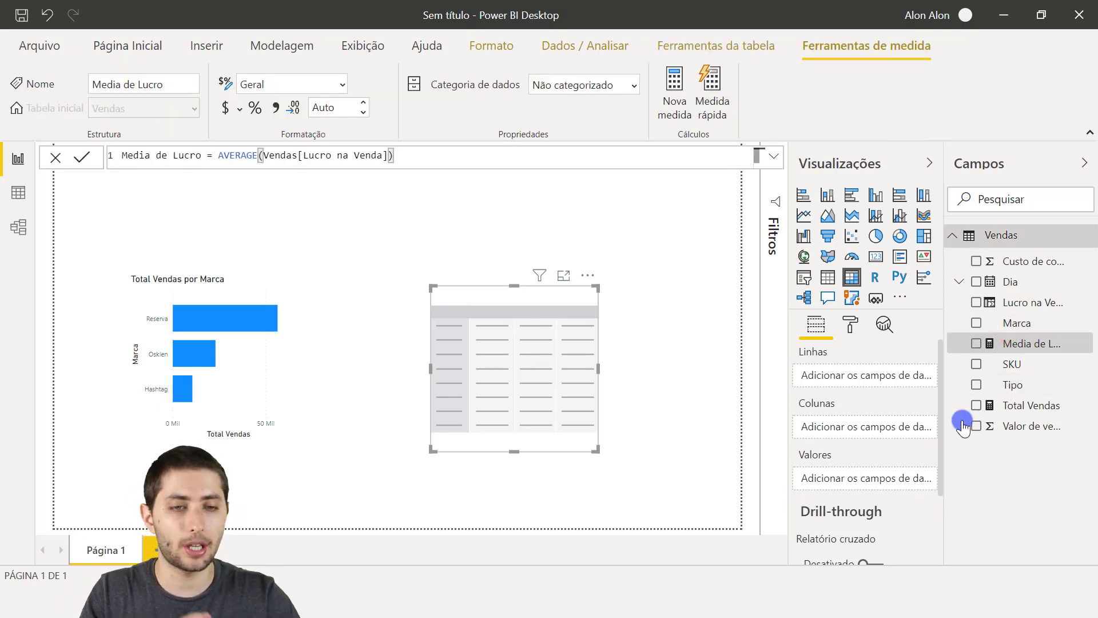
pyautogui.moveTo(1032, 336); pyautogui.dragTo(874, 472)
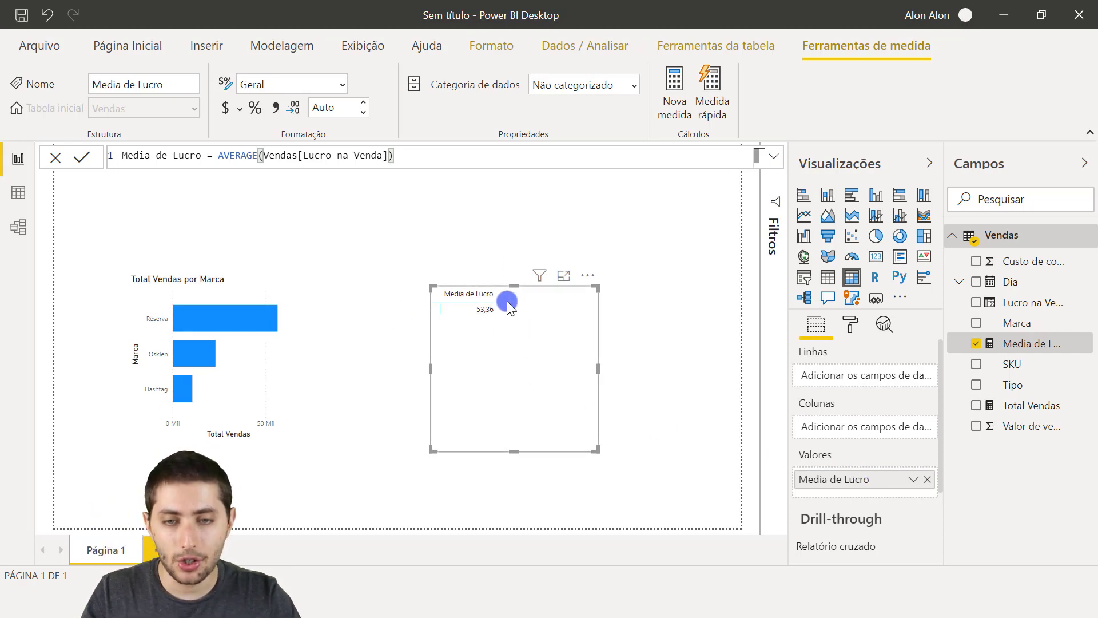
pyautogui.moveTo(462, 314)
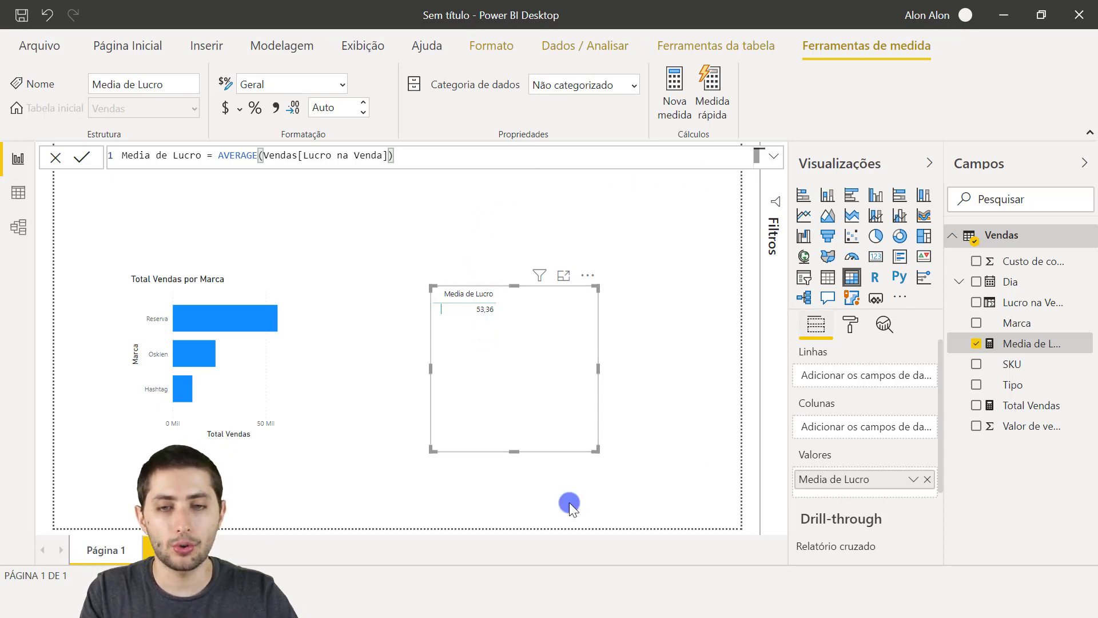
# Look through the matrix's formatting options and search them for "tamanho".
pyautogui.click(849, 321)
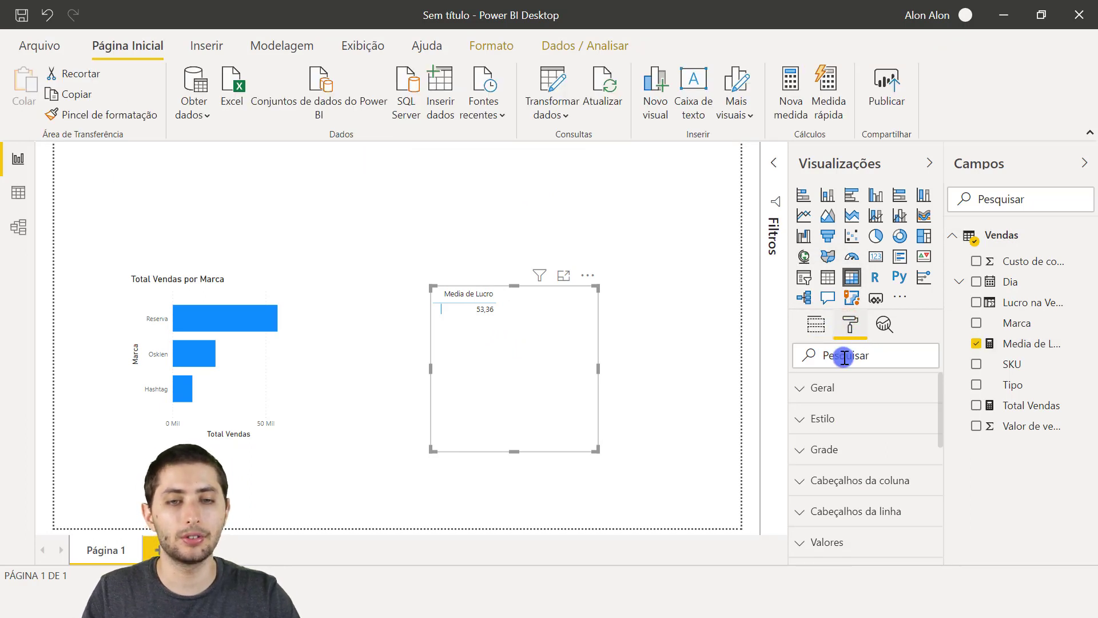
pyautogui.scroll(-3, 855, 423)
pyautogui.scroll(3, 855, 423)
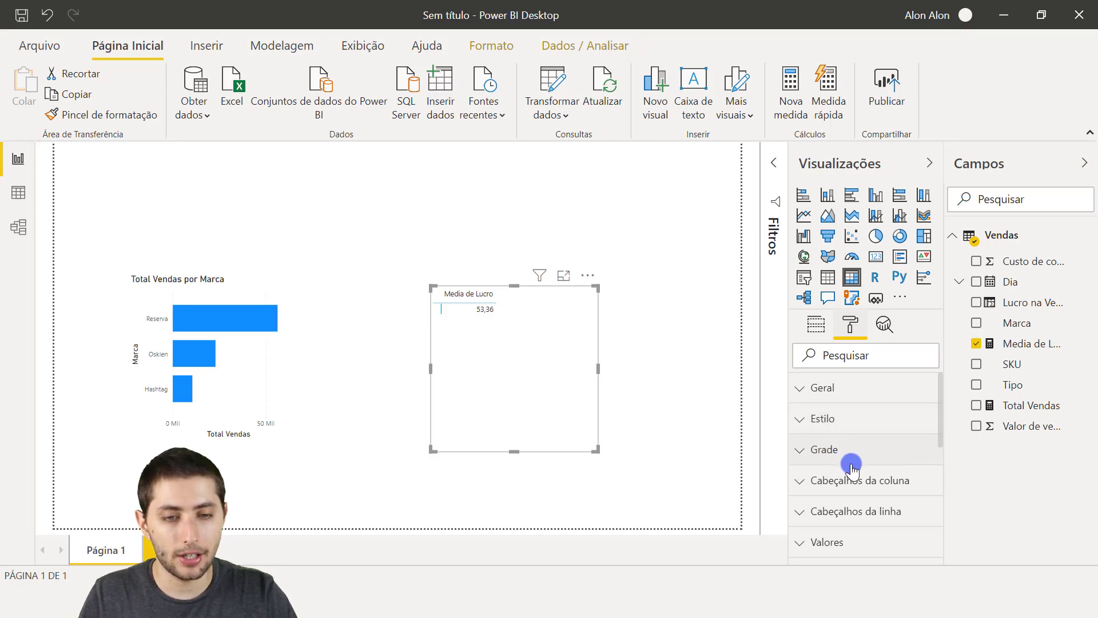
pyautogui.scroll(-2, 852, 466)
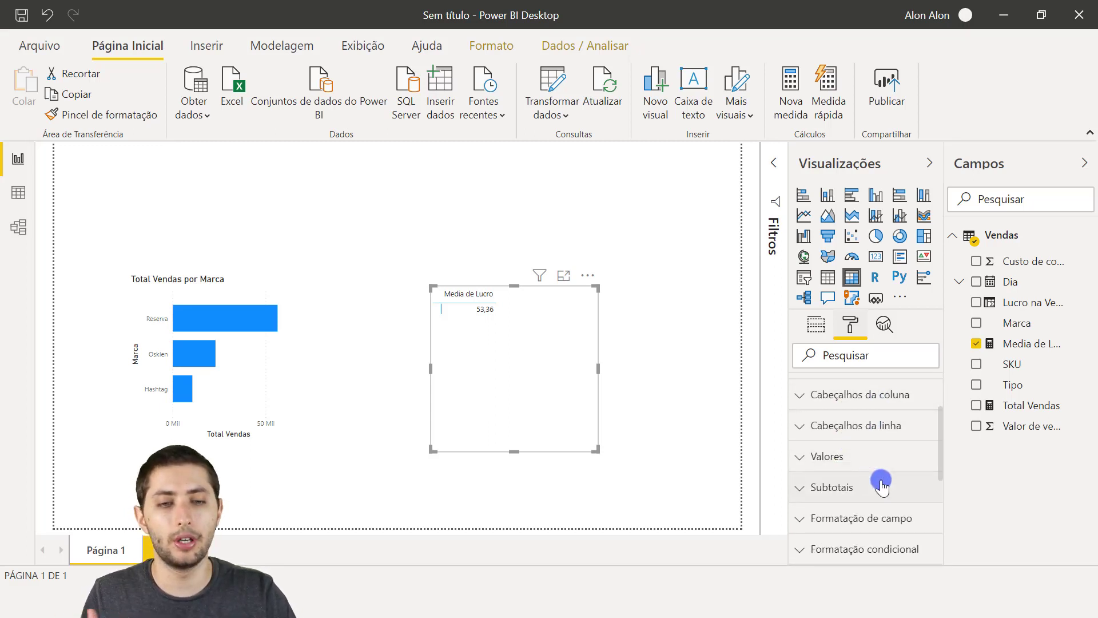
pyautogui.scroll(-2, 884, 486)
pyautogui.scroll(5, 876, 484)
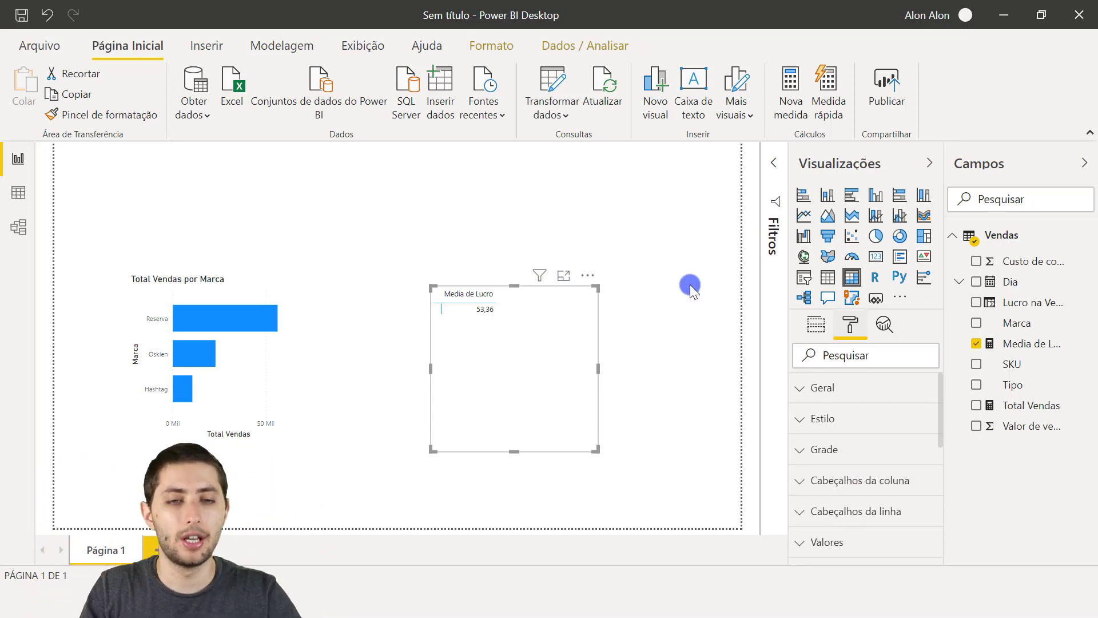
pyautogui.click(850, 353)
pyautogui.write('tamanho')
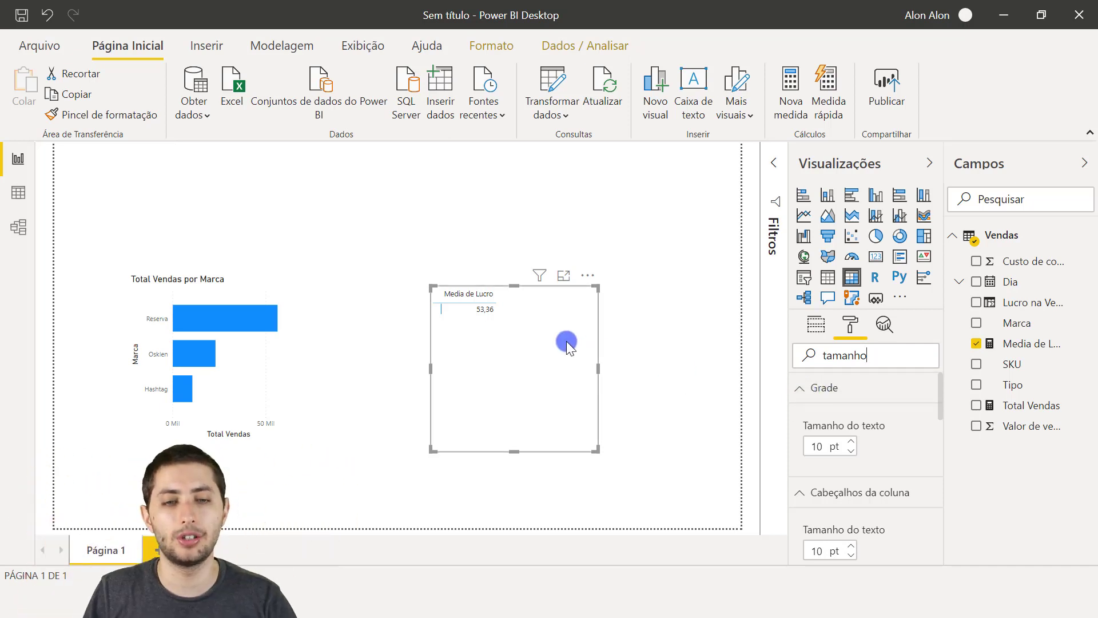
# Increase the matrix's grid text size to 16 pt.
pyautogui.click(852, 441)
pyautogui.click(852, 441)
pyautogui.click(851, 441)
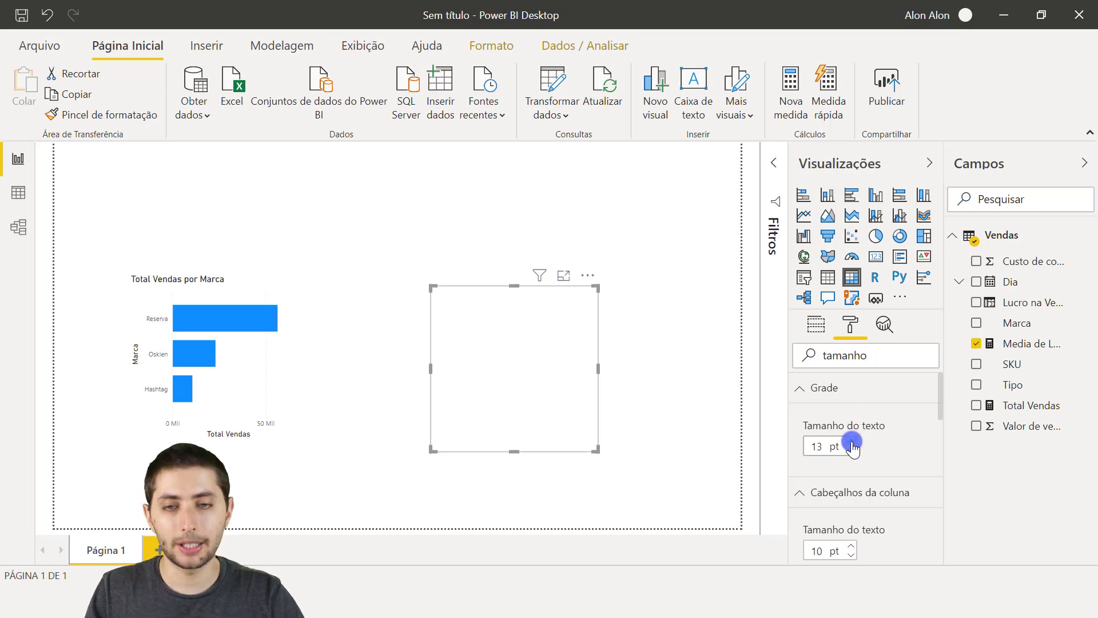
pyautogui.click(851, 441)
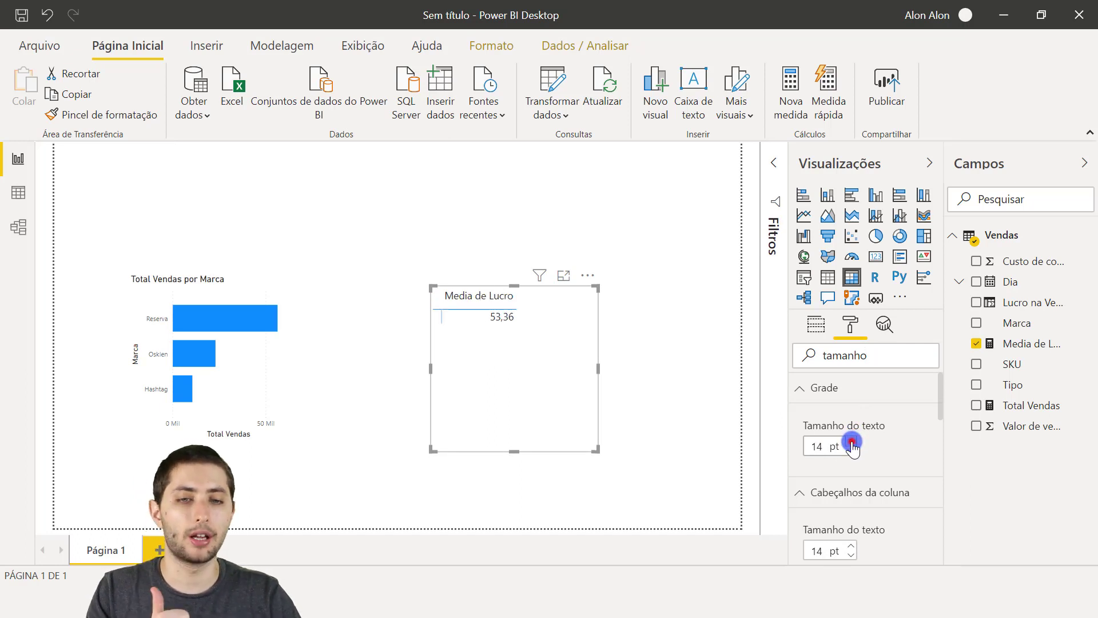
pyautogui.click(852, 441)
pyautogui.click(852, 442)
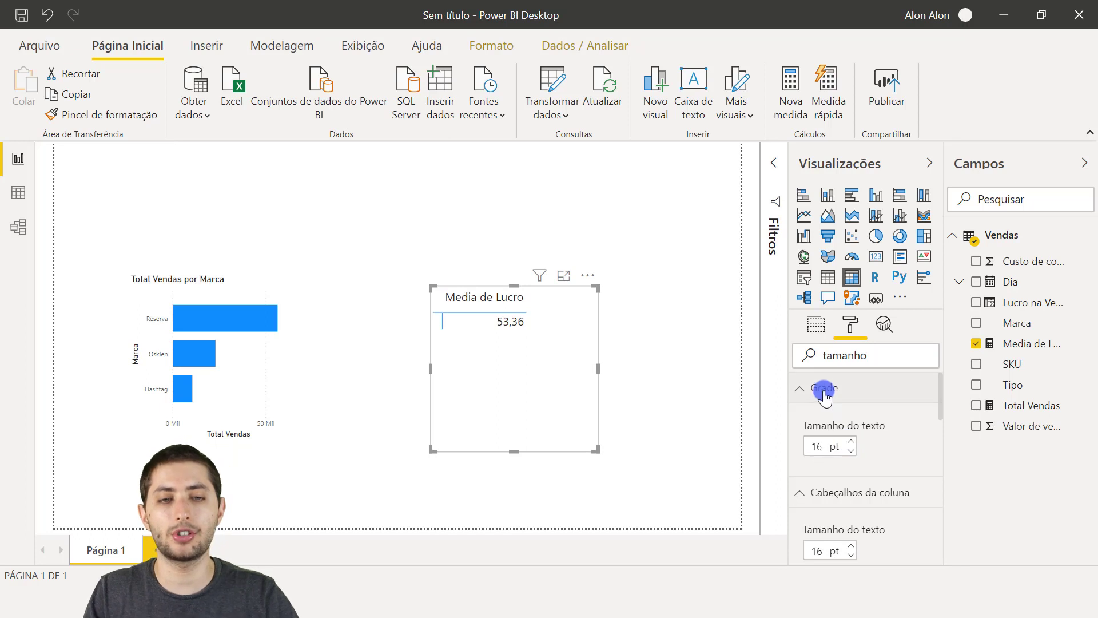
# Review the matrix's field assignments and its formatting categories.
pyautogui.click(808, 326)
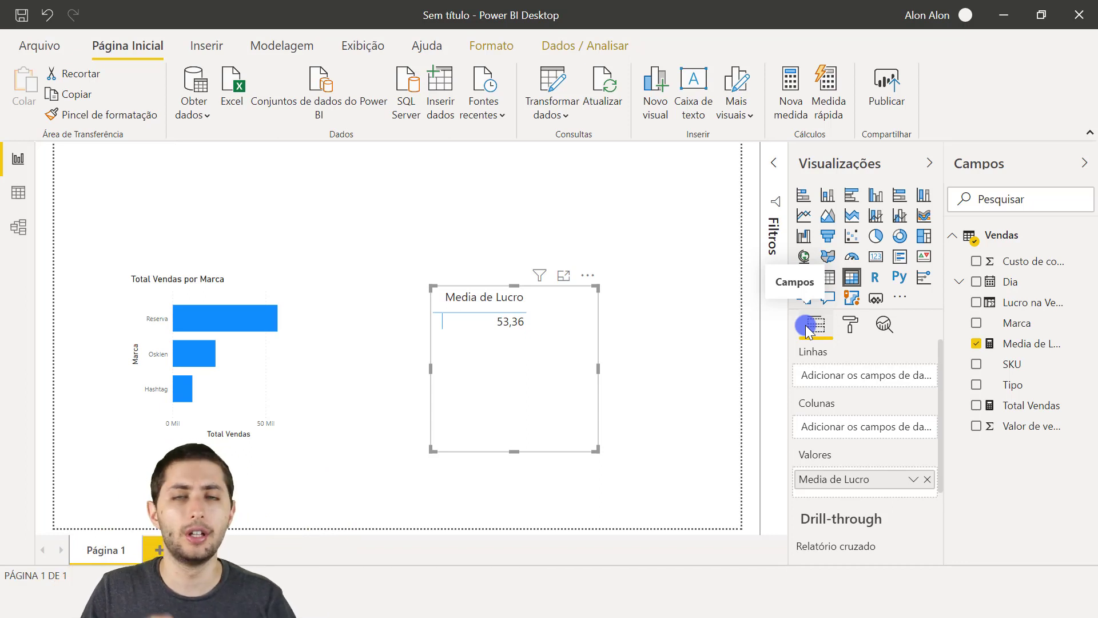
pyautogui.click(846, 331)
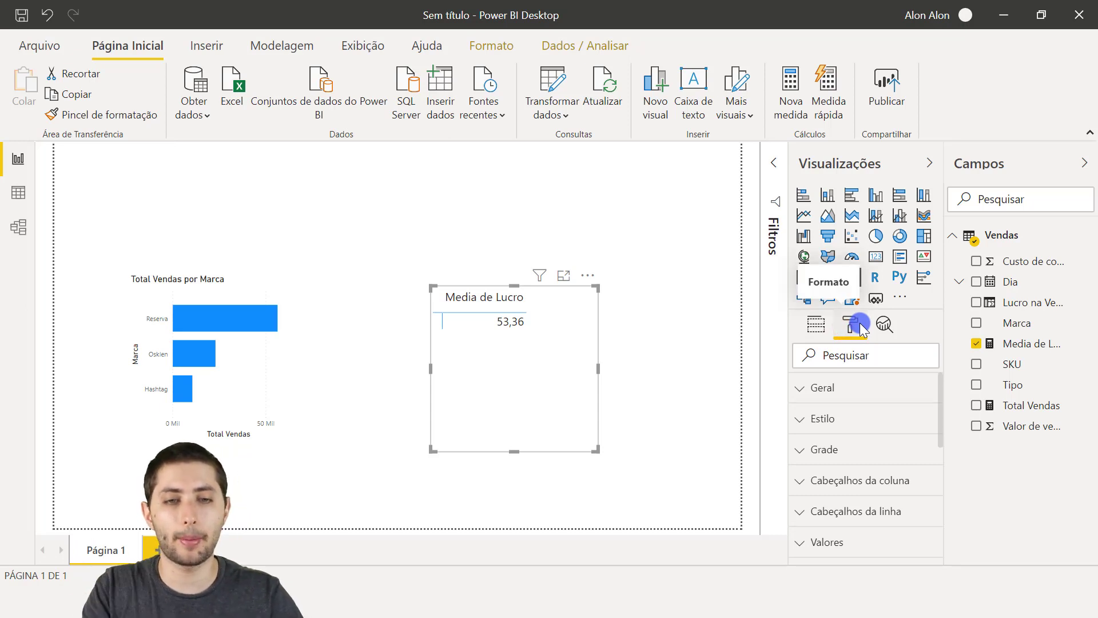
# Break the matrix down by Marca in its rows and move it closer to the bar chart.
pyautogui.click(820, 329)
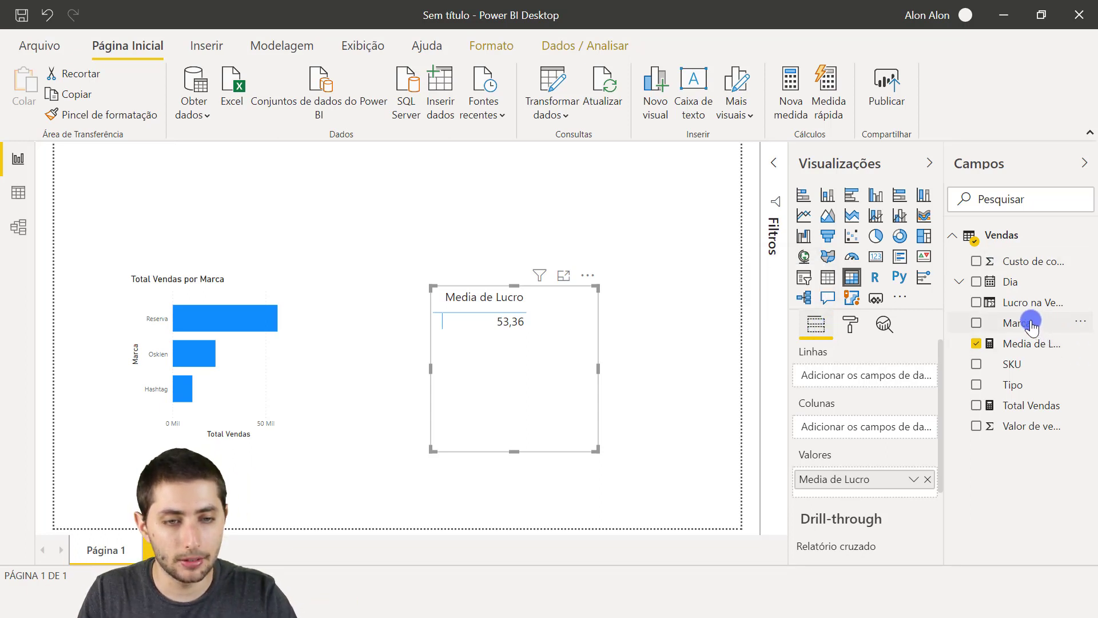
pyautogui.moveTo(1030, 324); pyautogui.dragTo(860, 377)
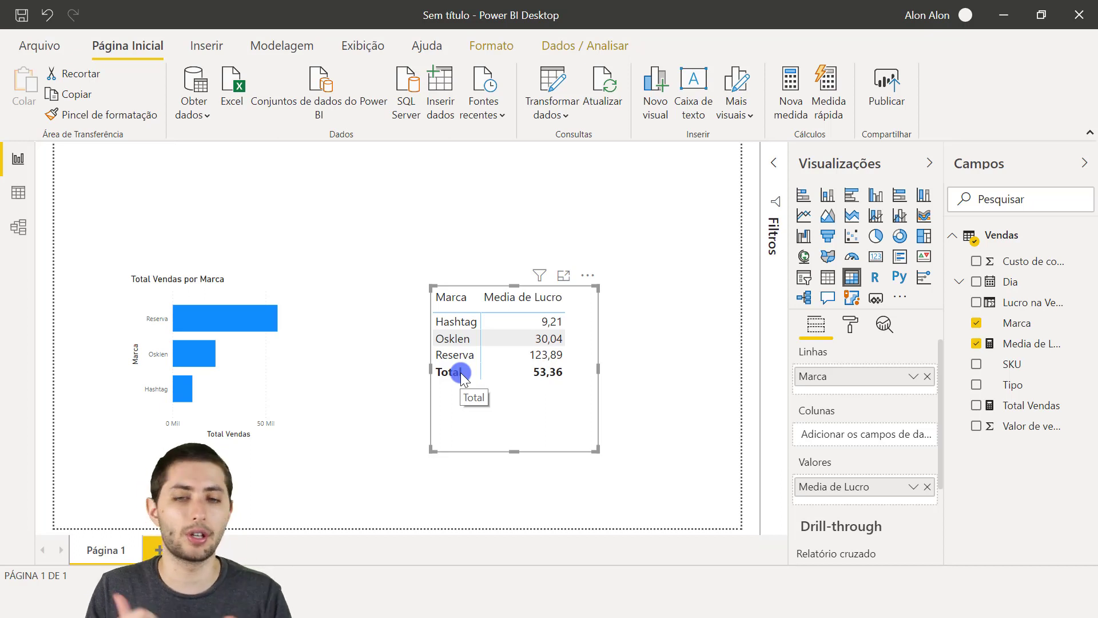
pyautogui.moveTo(546, 421); pyautogui.dragTo(480, 427)
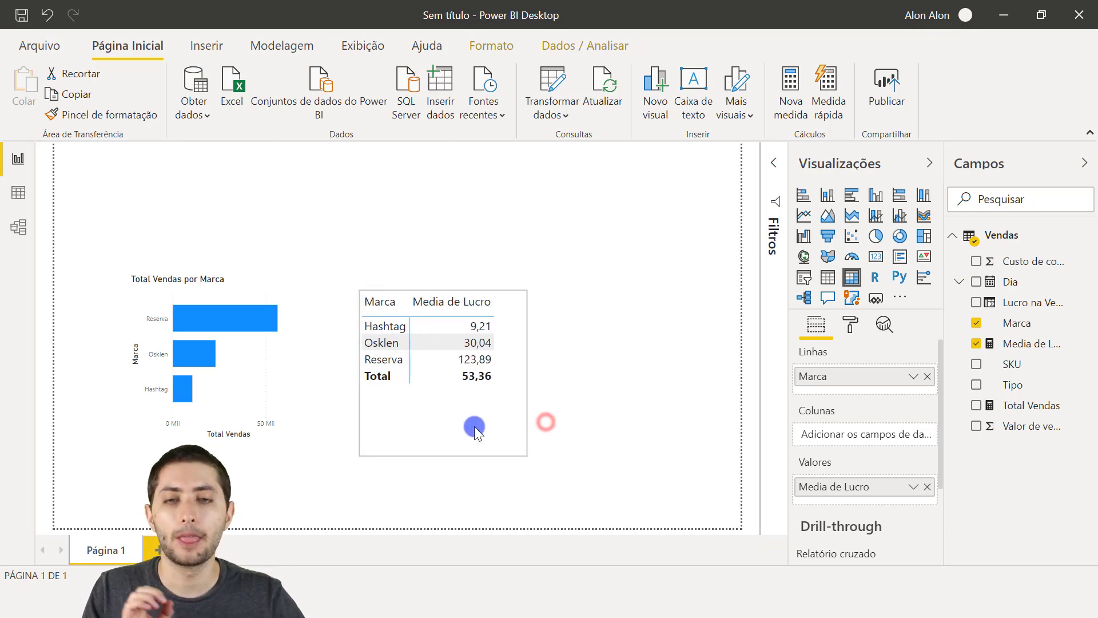
pyautogui.click(424, 229)
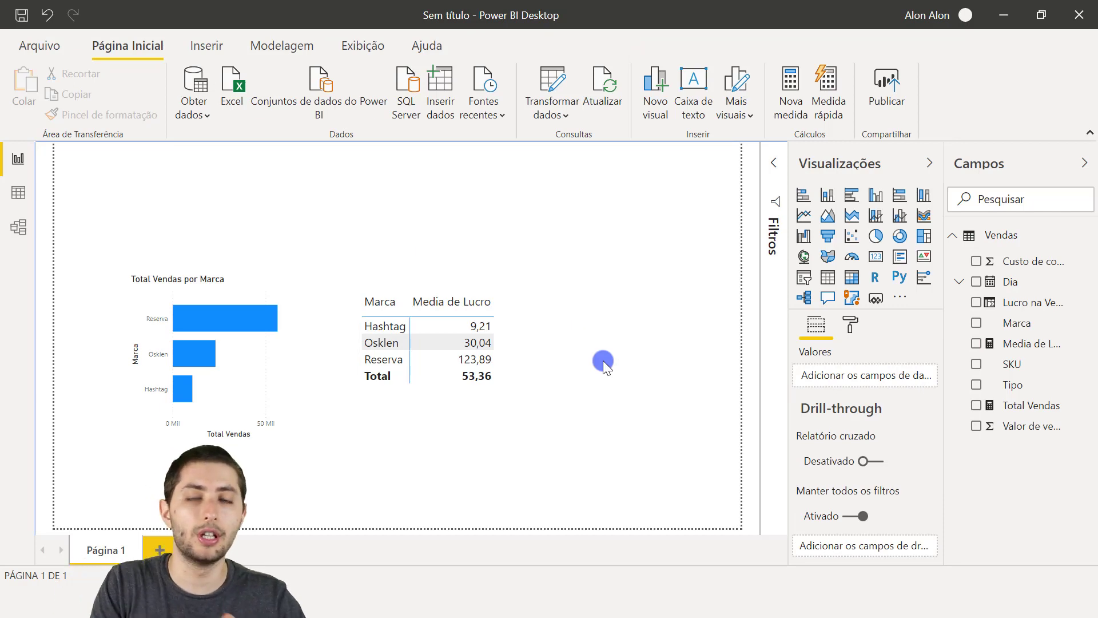
# Examine the first rows of the Valor de venda column in the Vendas table data.
pyautogui.click(19, 192)
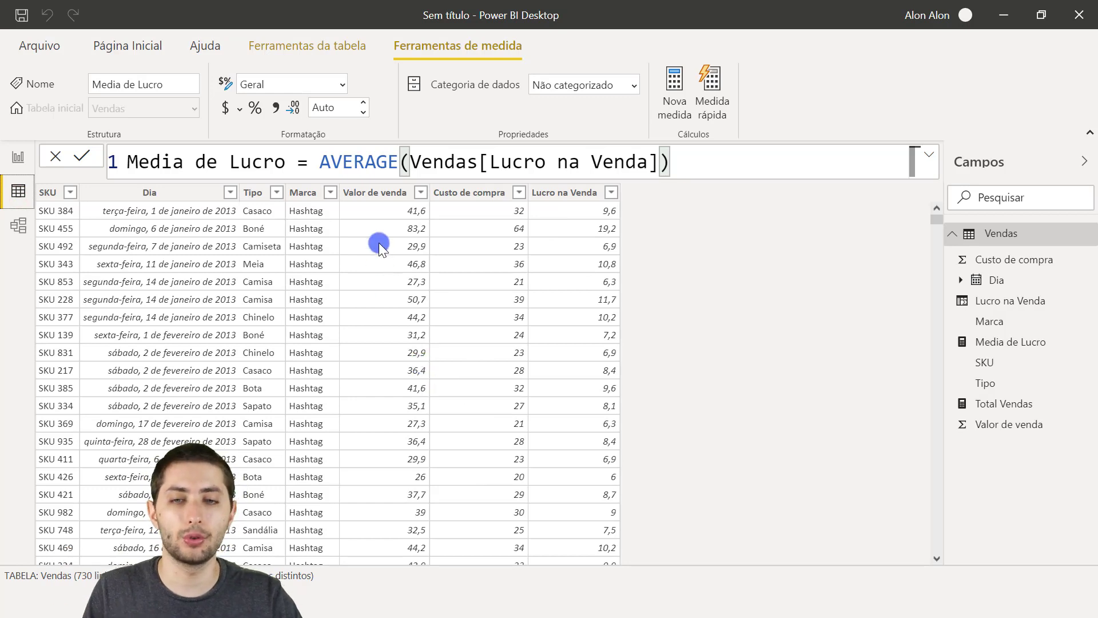
pyautogui.click(383, 207)
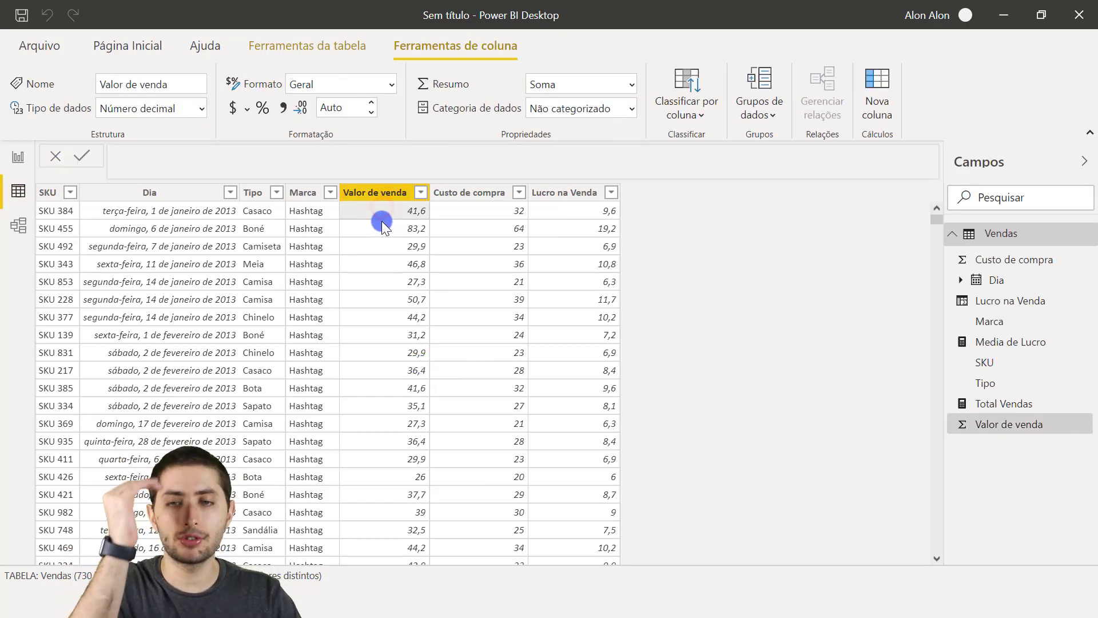
pyautogui.click(379, 227)
pyautogui.click(382, 210)
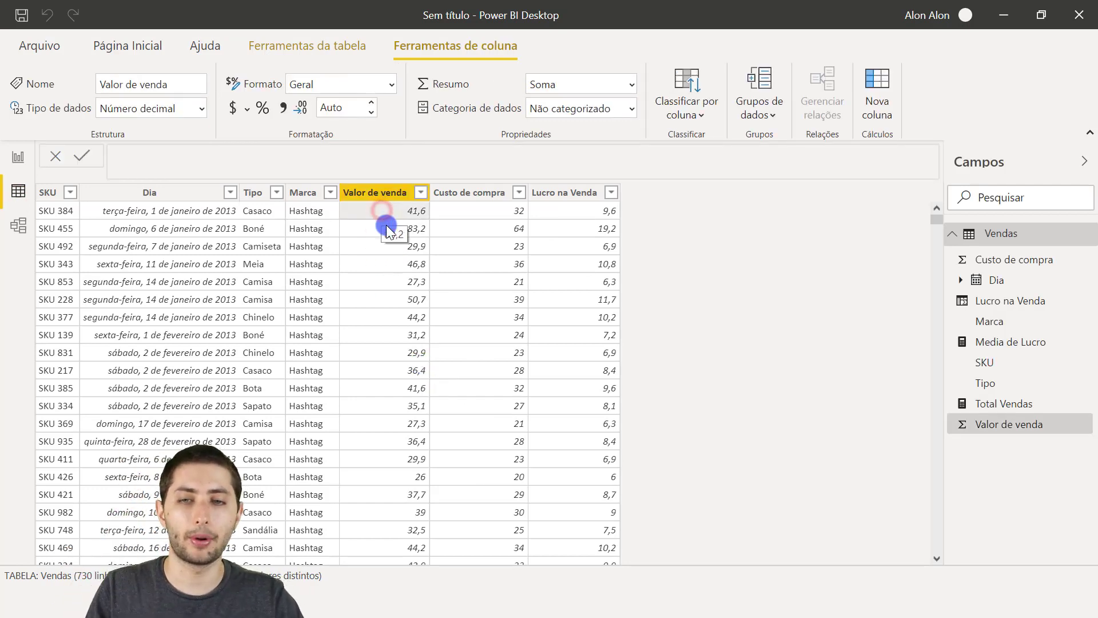
pyautogui.click(376, 229)
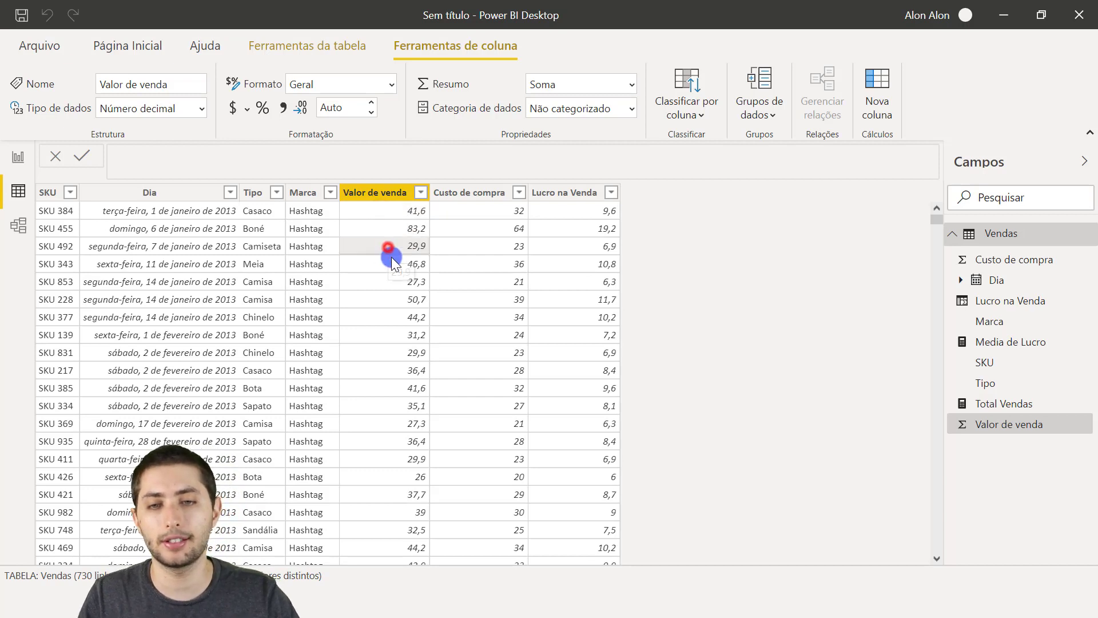
pyautogui.click(392, 258)
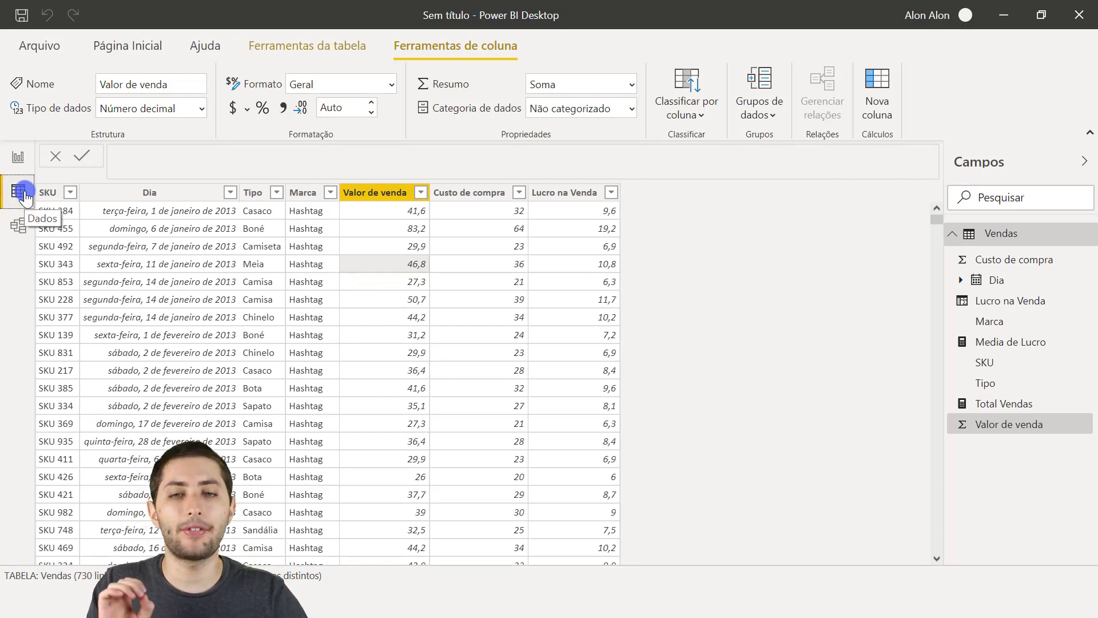
# Create a new measure in the Vendas table and name it Quantidade de Vendas.
pyautogui.rightClick(350, 261)
pyautogui.click(400, 165)
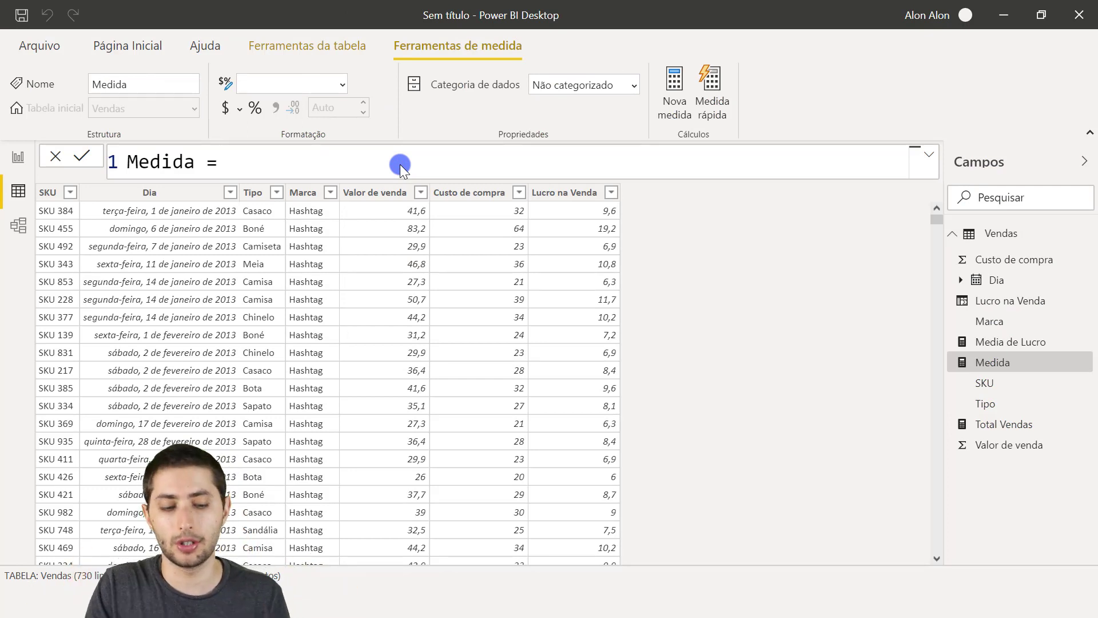
pyautogui.hotkey('shift', 'Home')
pyautogui.write('Qu')
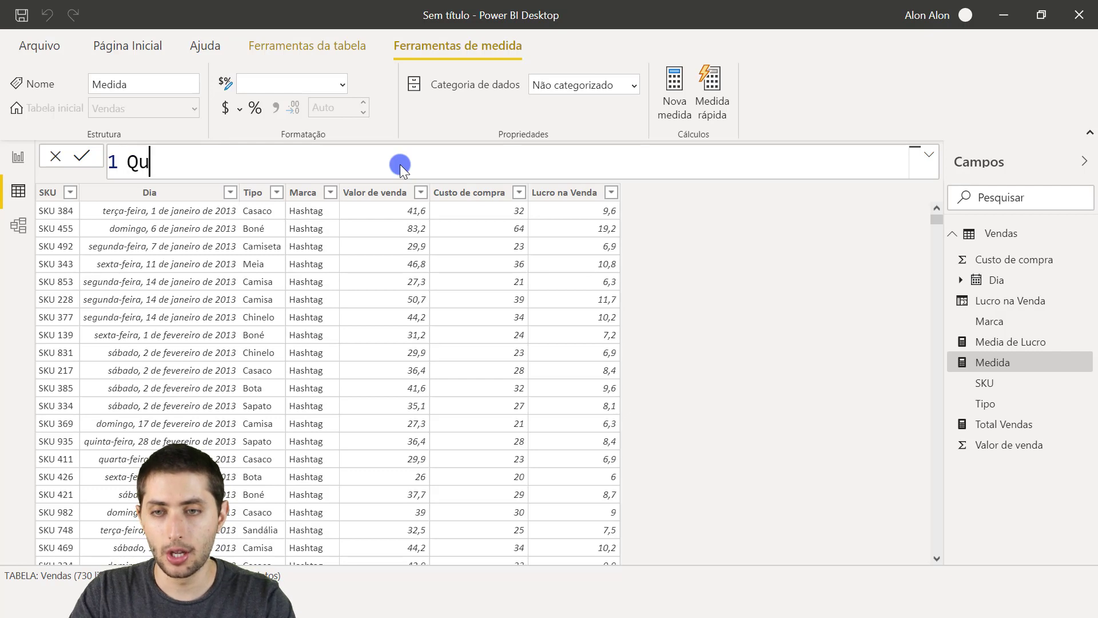
pyautogui.write('antidade de Vendas ')
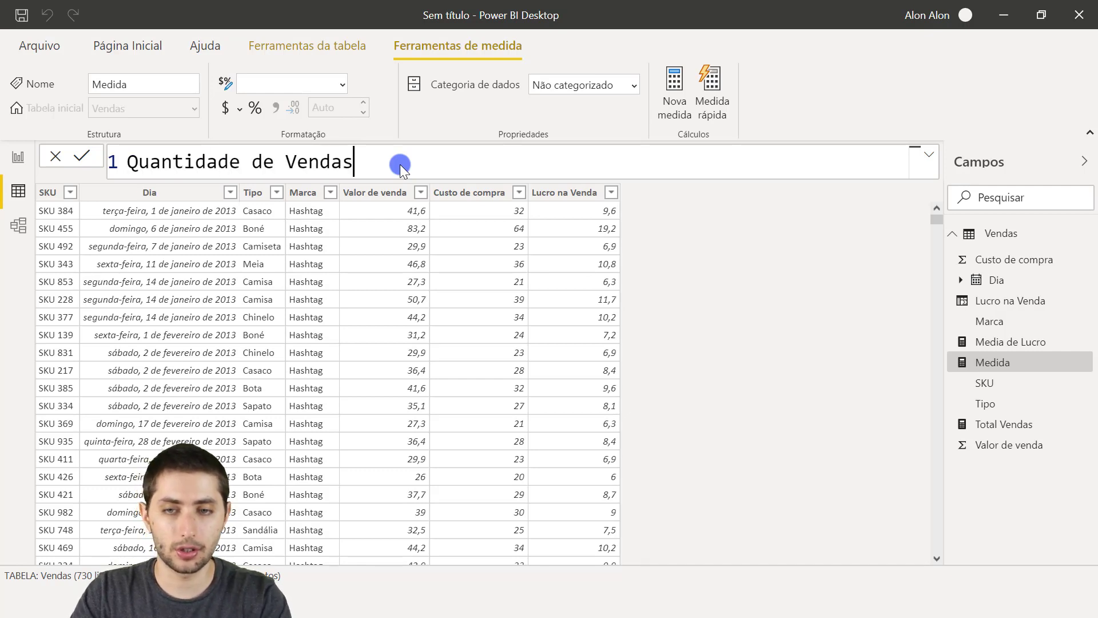
pyautogui.write('=')
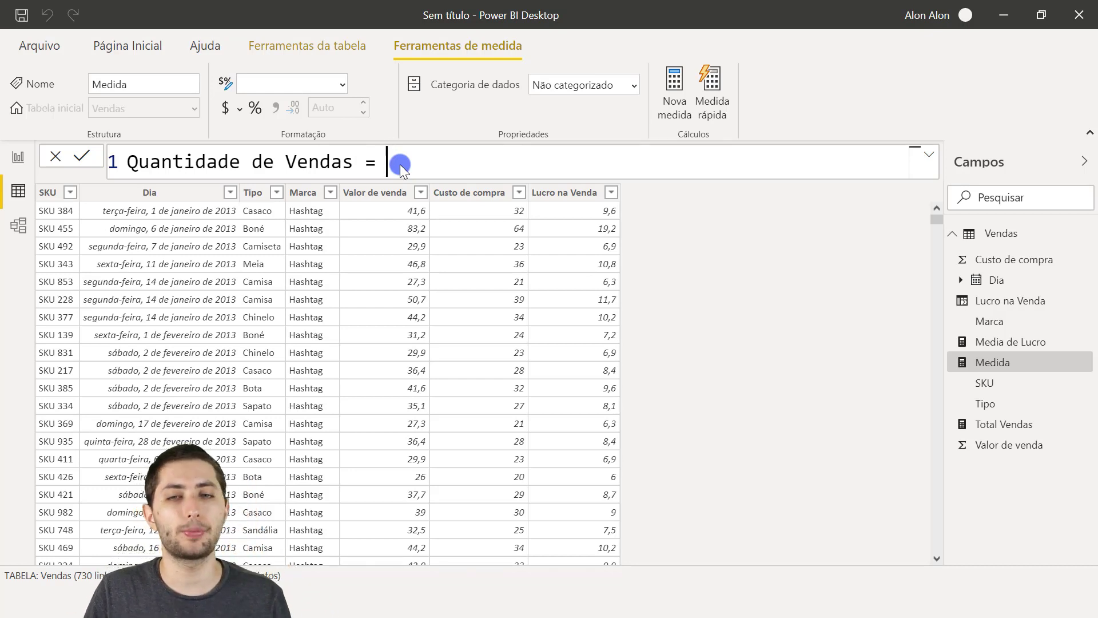
# Define the Quantidade de Vendas measure as COUNTROWS(Vendas).
pyautogui.write('count')
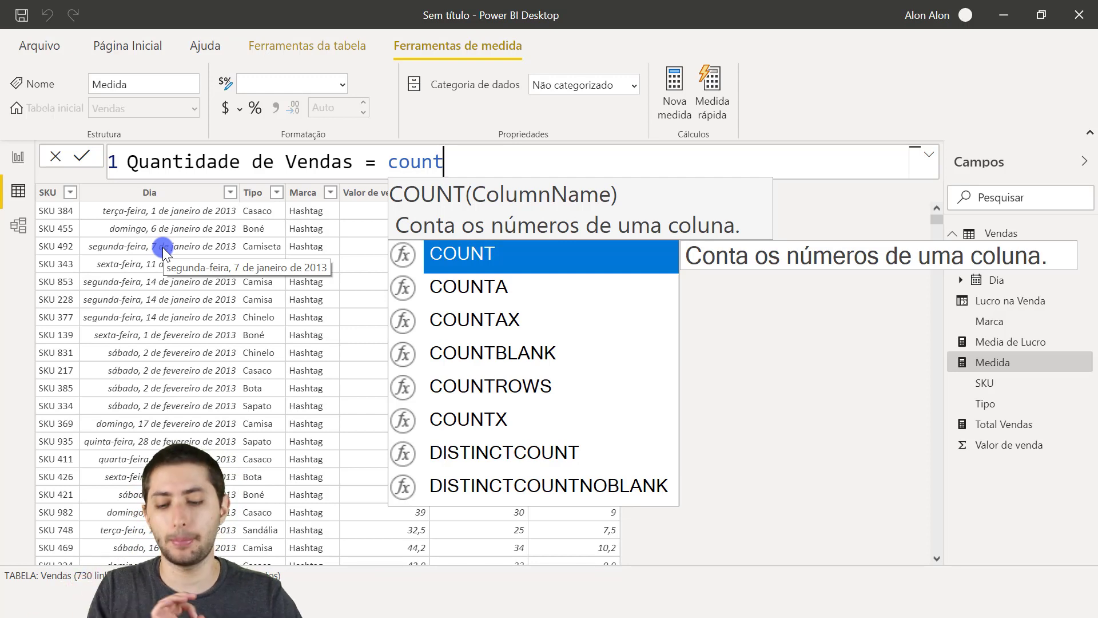
pyautogui.write('ro')
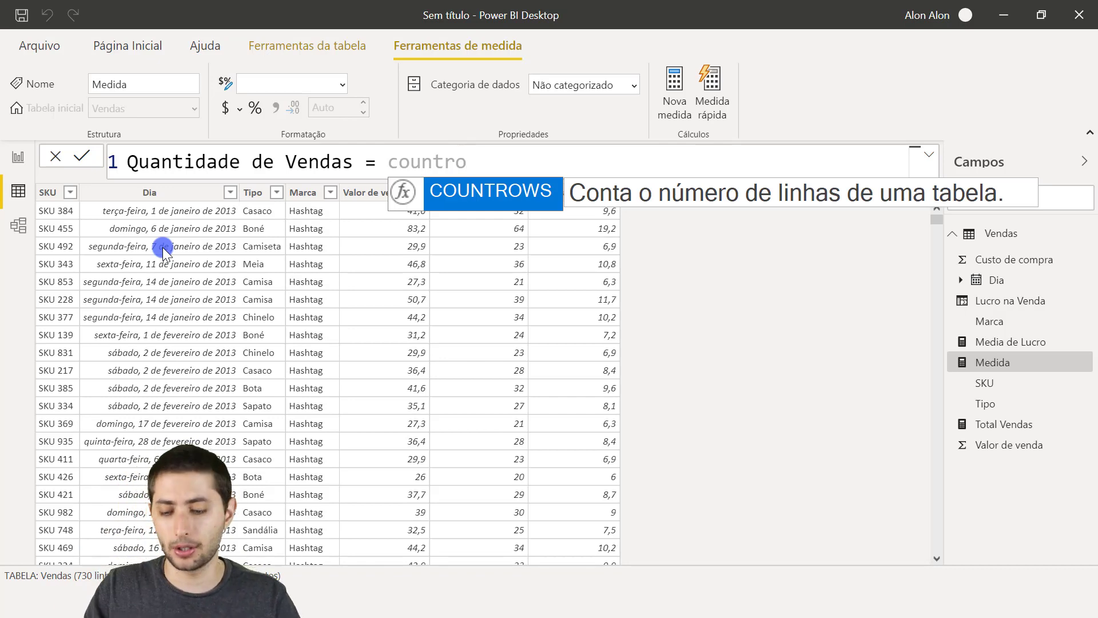
pyautogui.press('Tab')
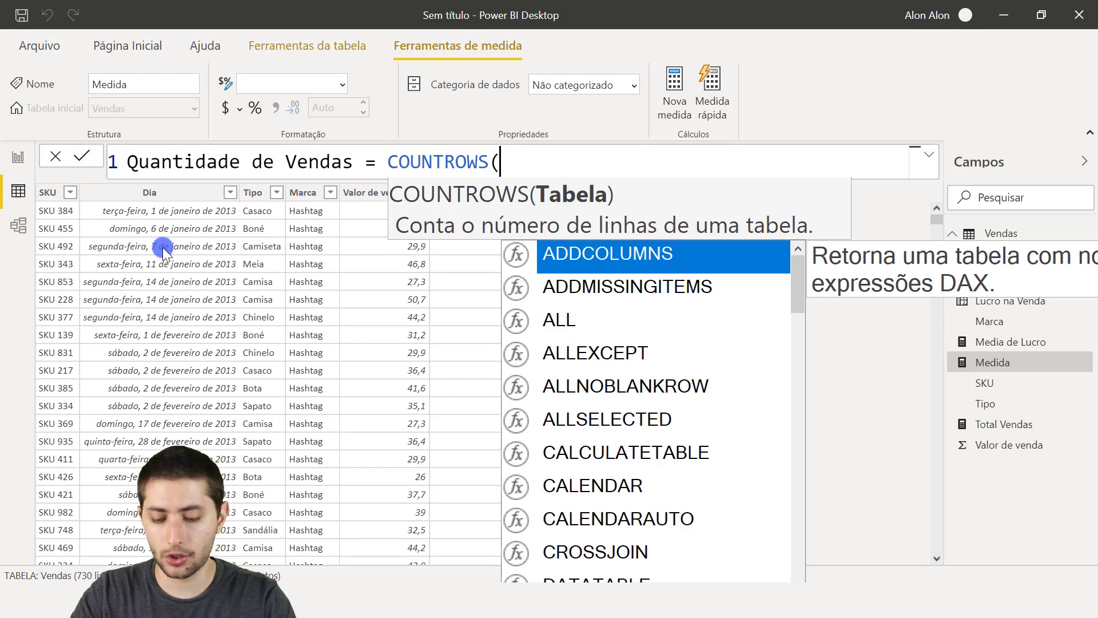
pyautogui.write('vendas')
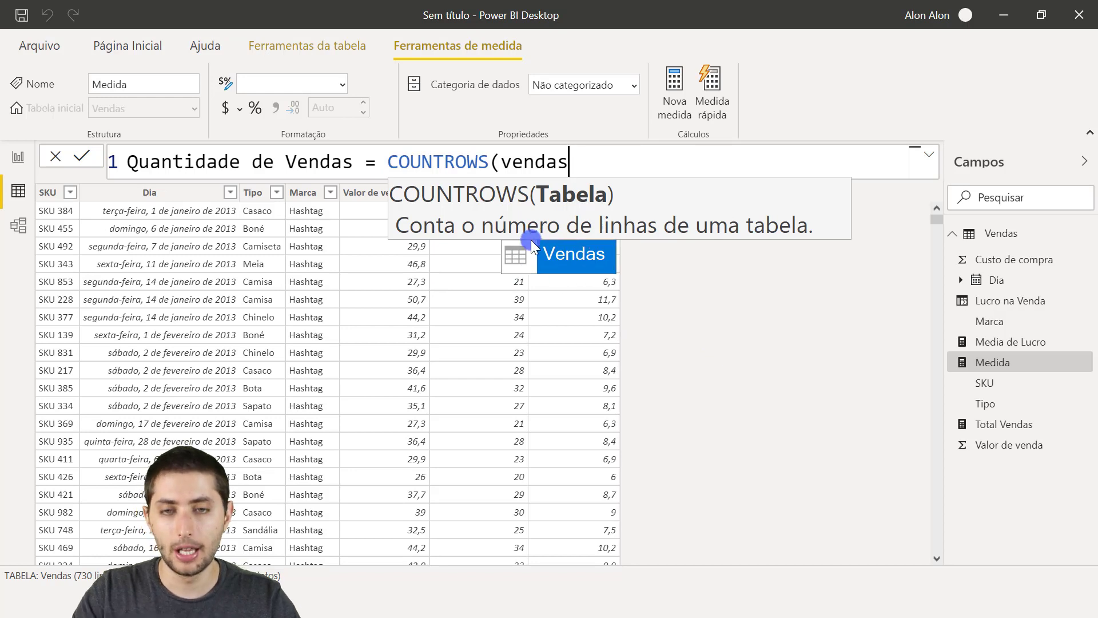
pyautogui.press('Tab')
pyautogui.write(')')
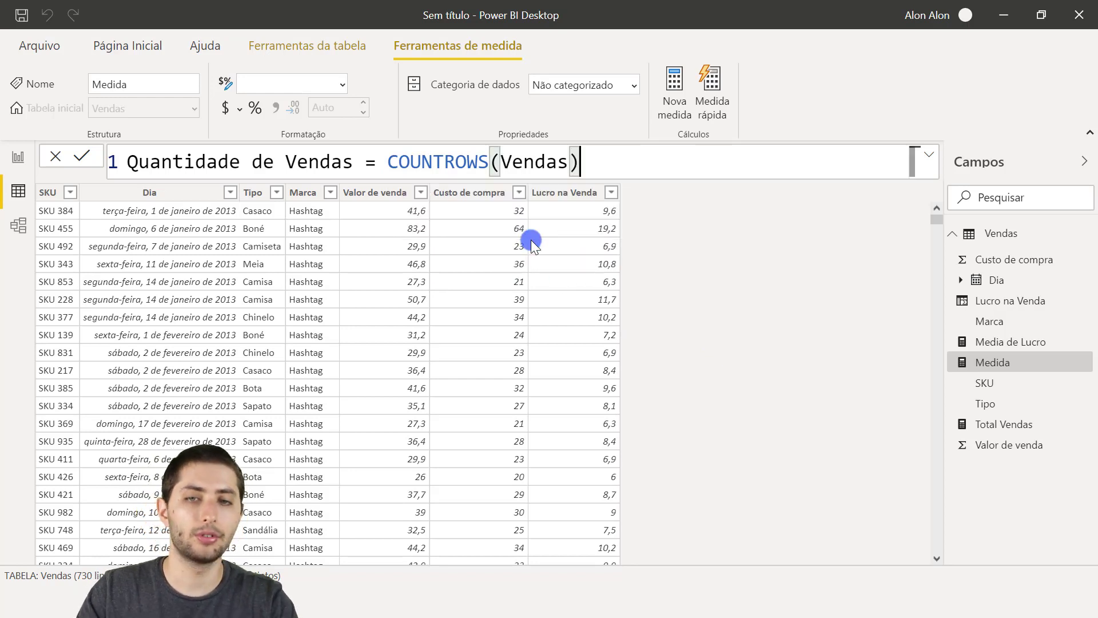
pyautogui.press('Return')
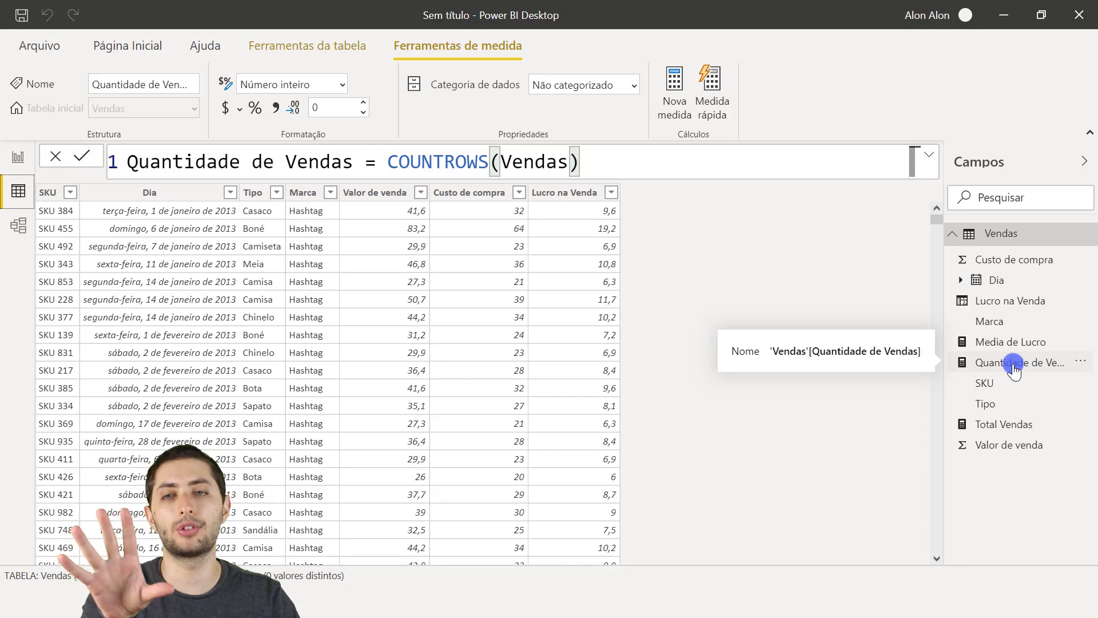
# Try out Quantidade de Vendas in a card visual to the right of the report's matrix, and delete the card.
pyautogui.click(18, 159)
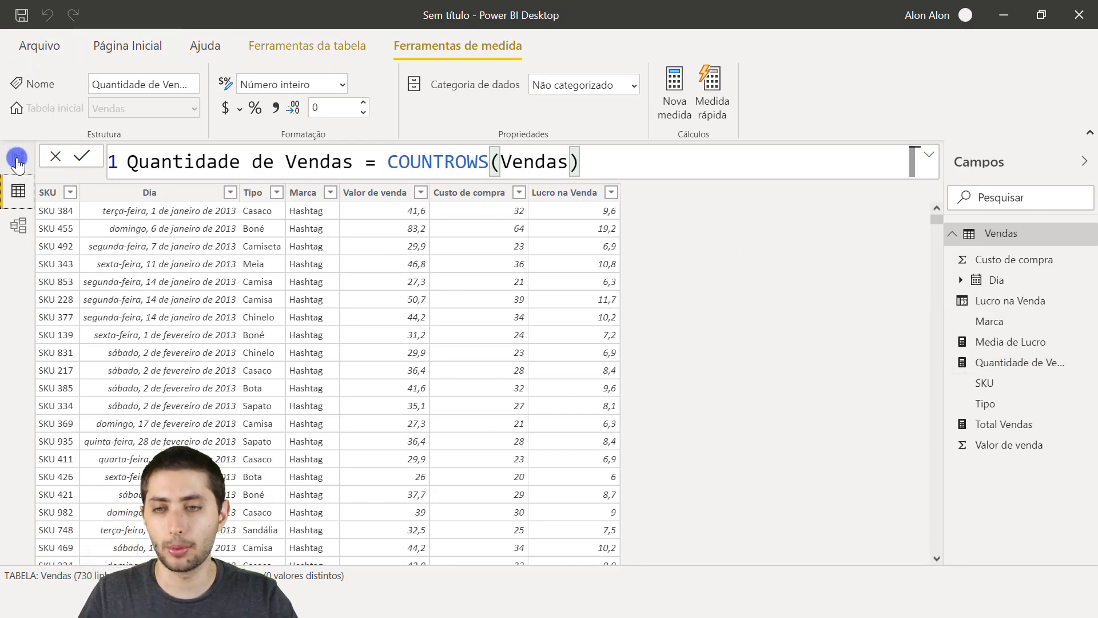
pyautogui.click(387, 222)
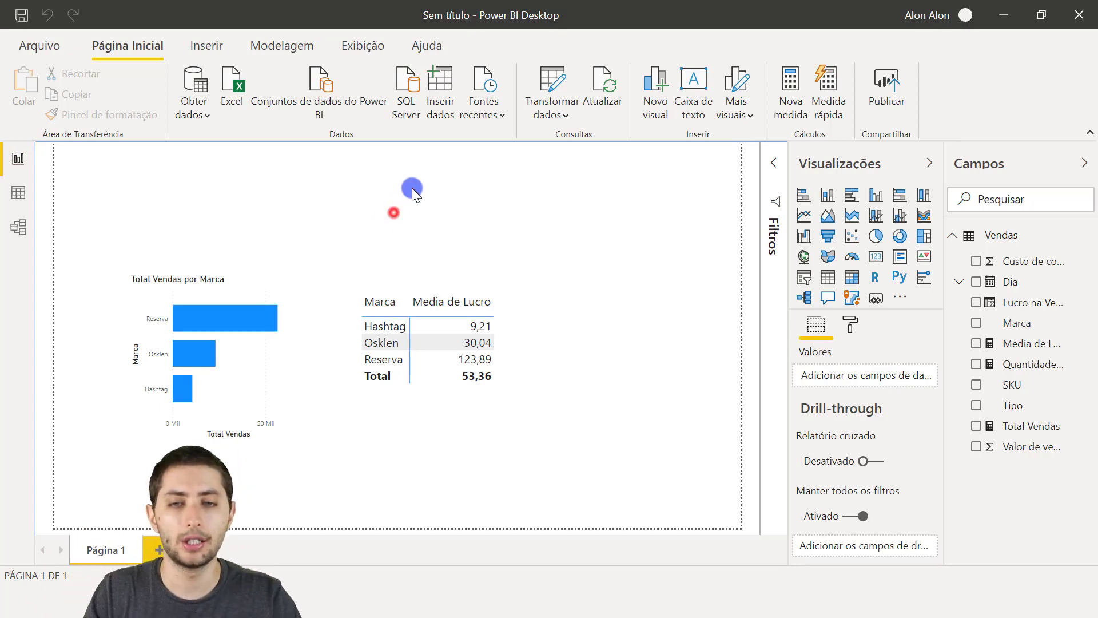
pyautogui.click(876, 257)
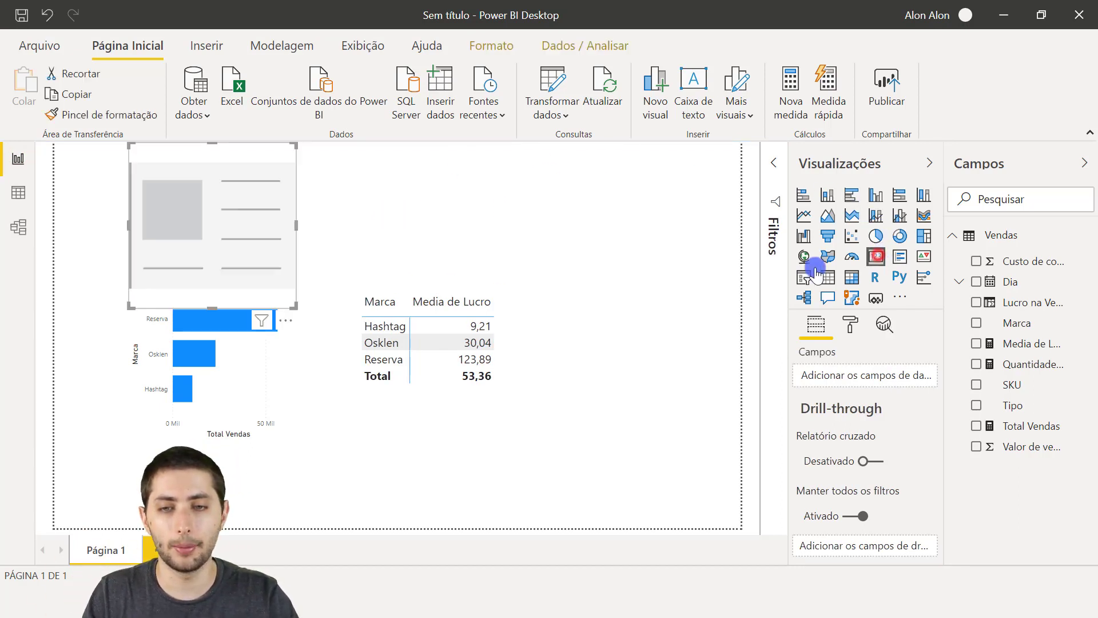
pyautogui.moveTo(257, 237); pyautogui.dragTo(670, 369)
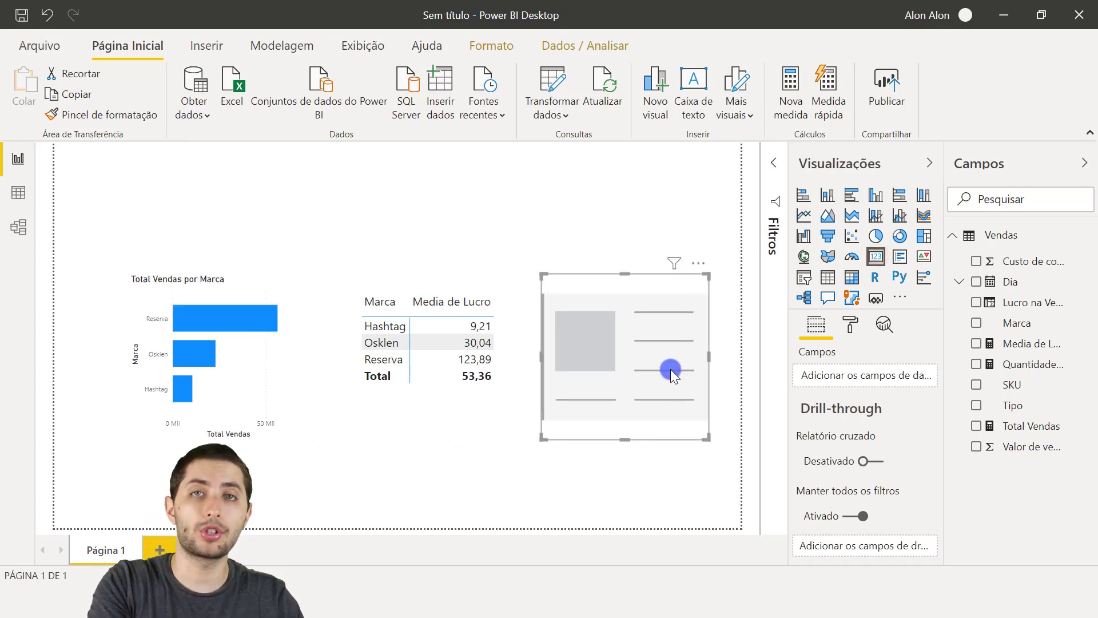
pyautogui.moveTo(1026, 371); pyautogui.dragTo(881, 378)
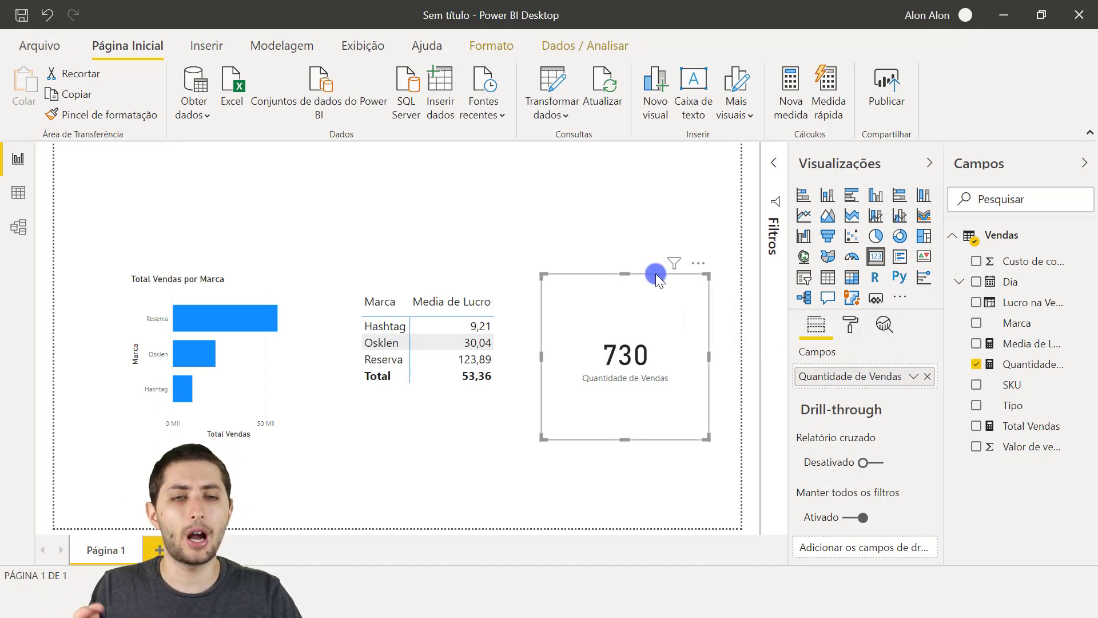
pyautogui.click(662, 331)
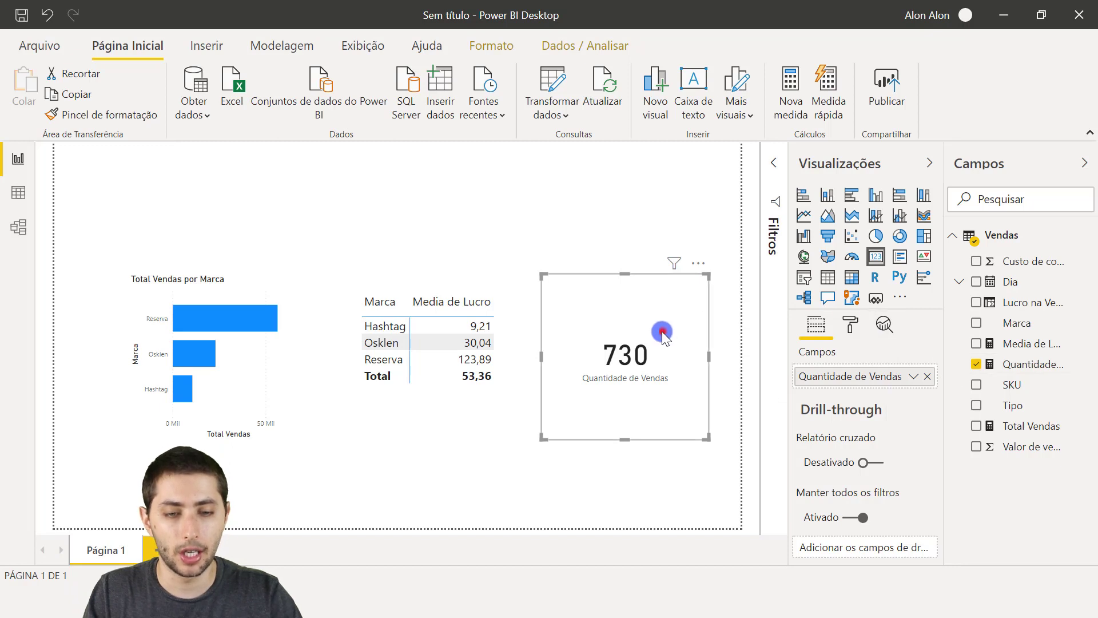
pyautogui.press('Delete')
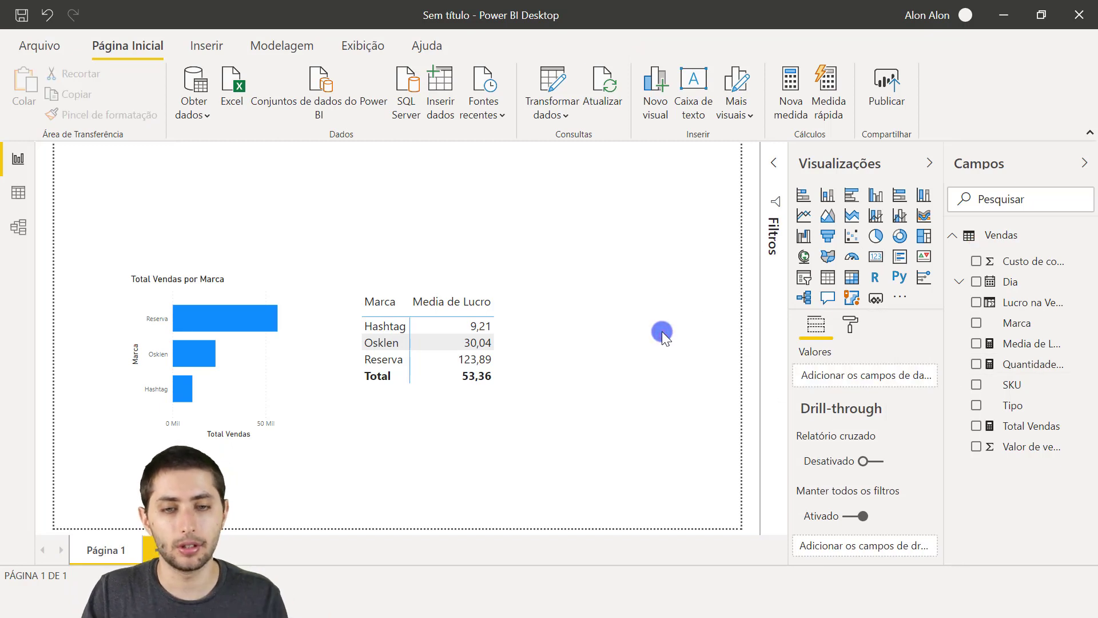
# Add a pie chart to the right of the matrix with Quantidade de Vendas as values and Marca as legend.
pyautogui.click(876, 236)
pyautogui.click(173, 225)
pyautogui.moveTo(214, 233); pyautogui.dragTo(608, 370)
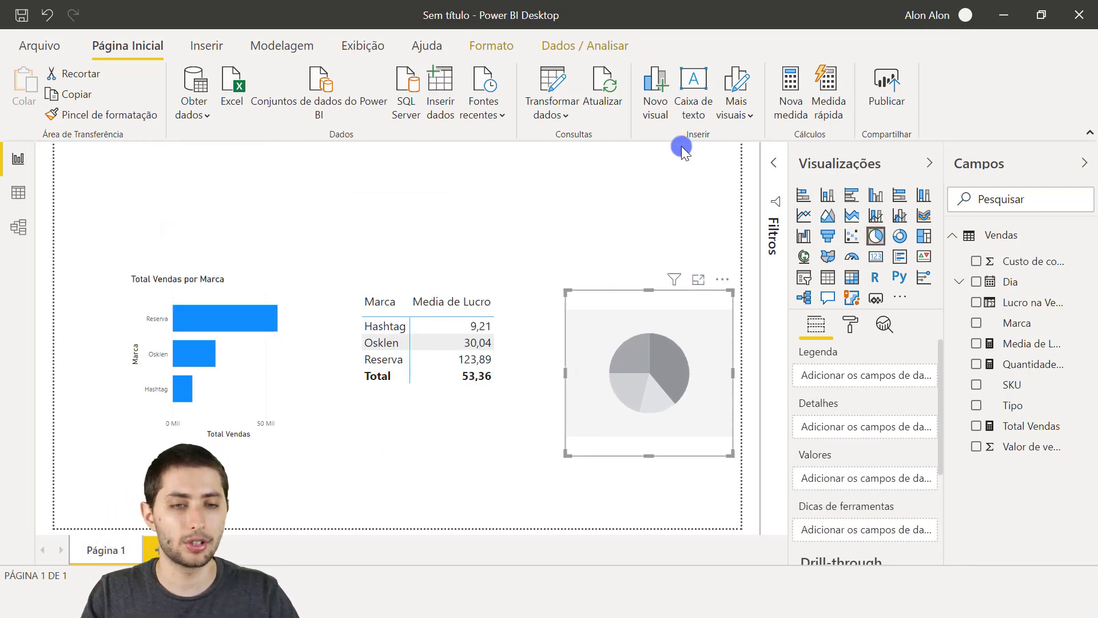
pyautogui.moveTo(1055, 374); pyautogui.dragTo(905, 485)
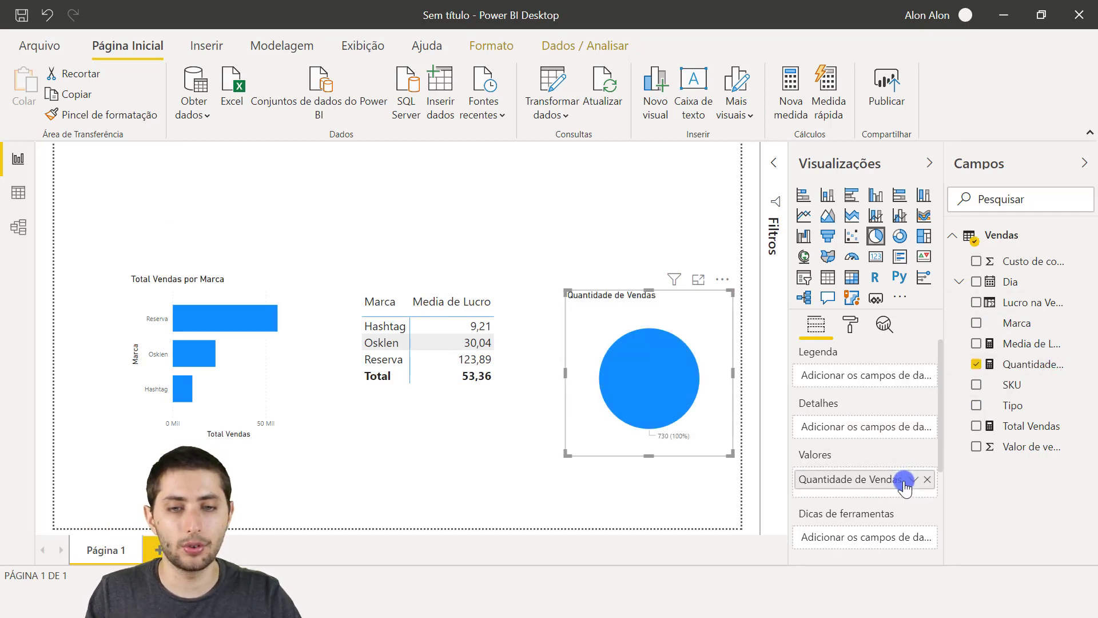
pyautogui.moveTo(639, 352)
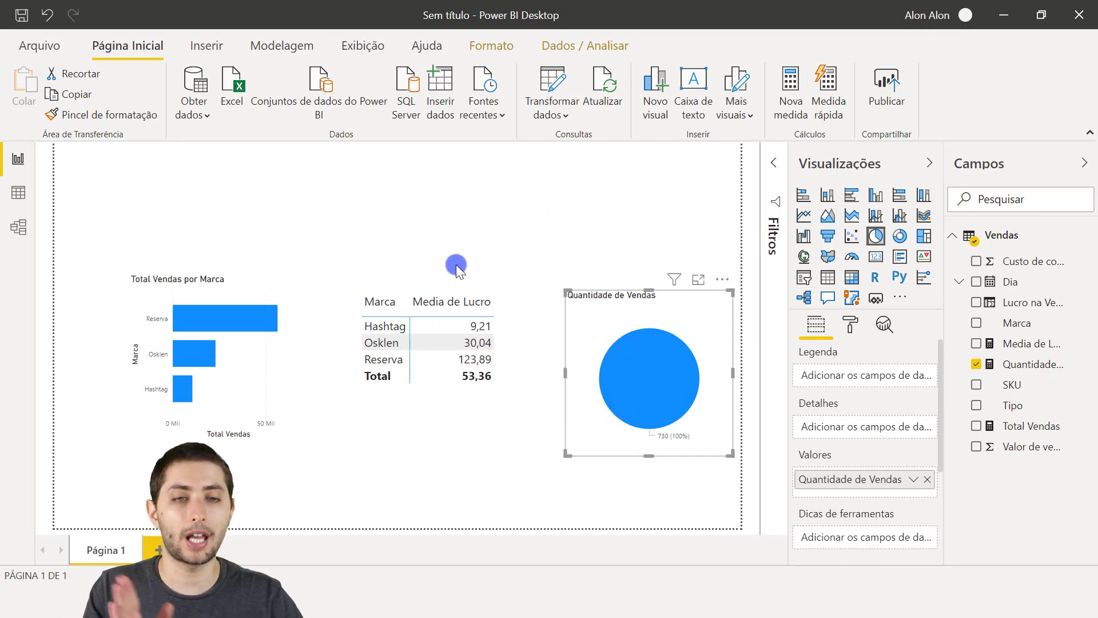
pyautogui.moveTo(1040, 321); pyautogui.dragTo(881, 380)
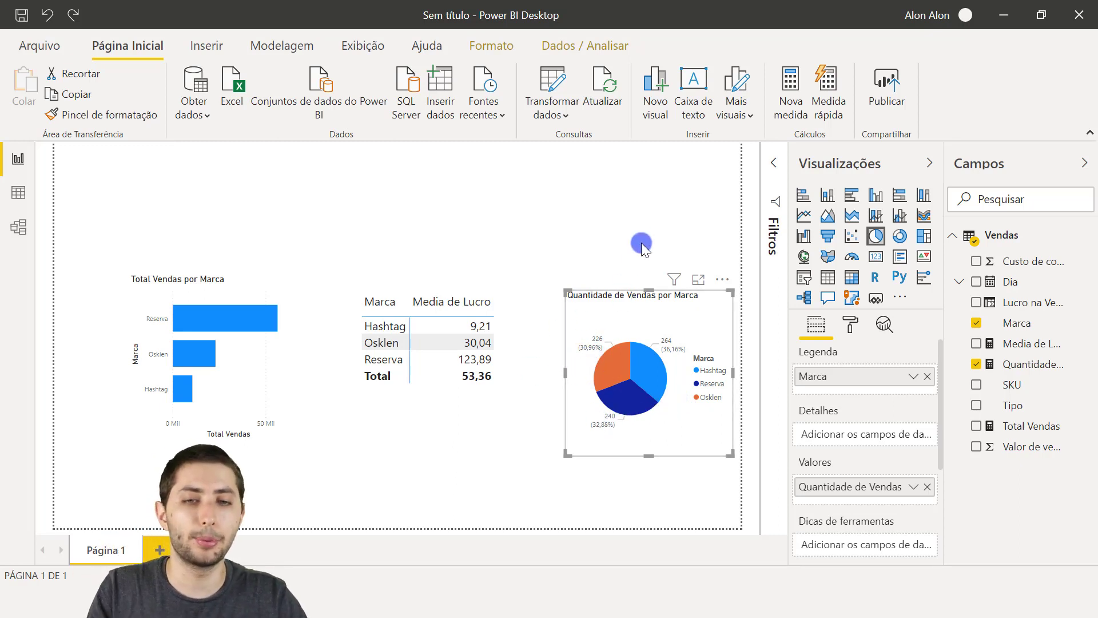
pyautogui.click(640, 227)
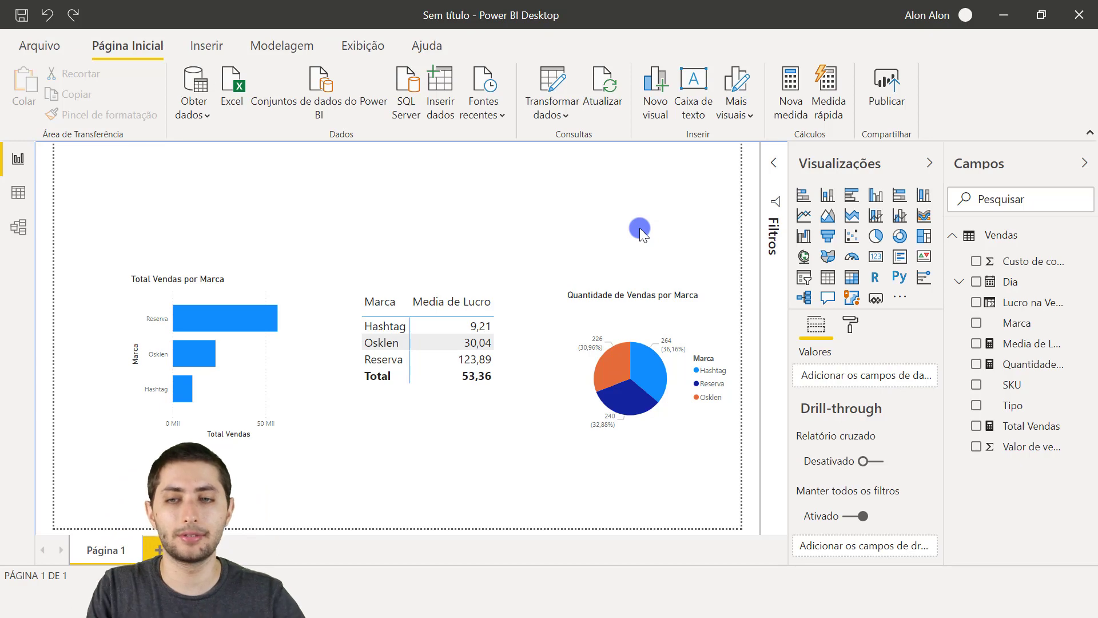
# Review the Lucro na Venda column's formula and row values beside Custo de compra in the Vendas table data.
pyautogui.click(19, 192)
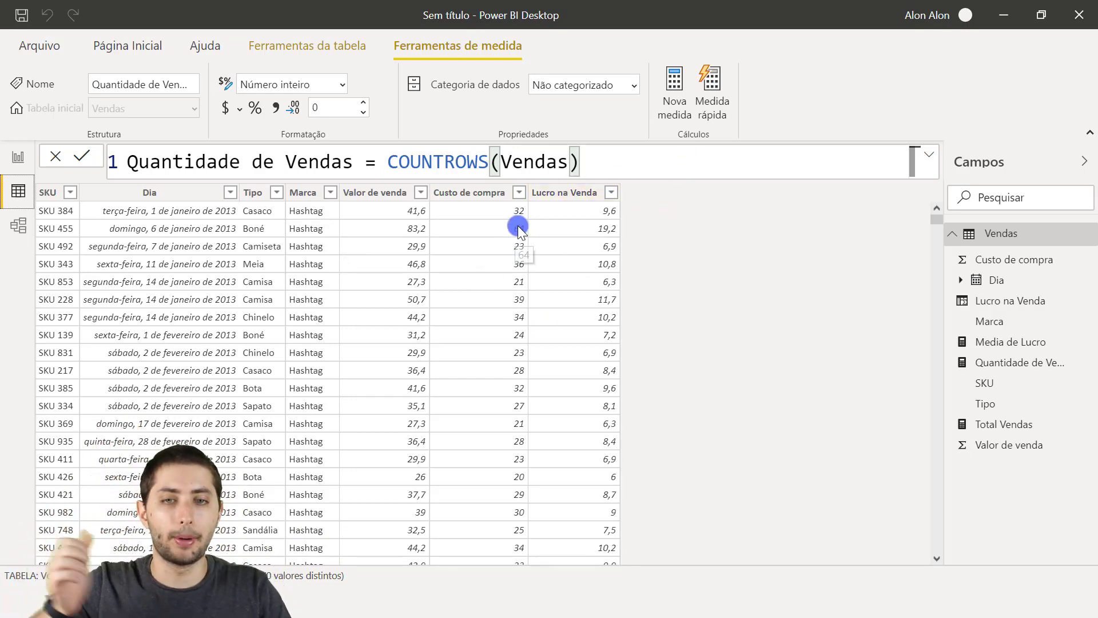
pyautogui.click(553, 192)
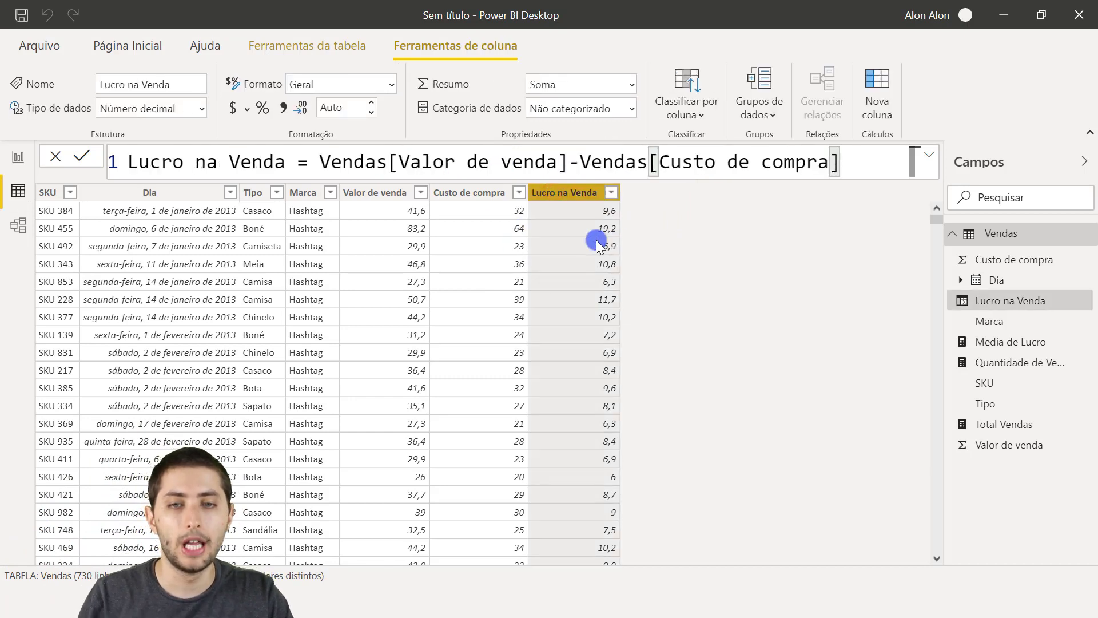
pyautogui.click(563, 210)
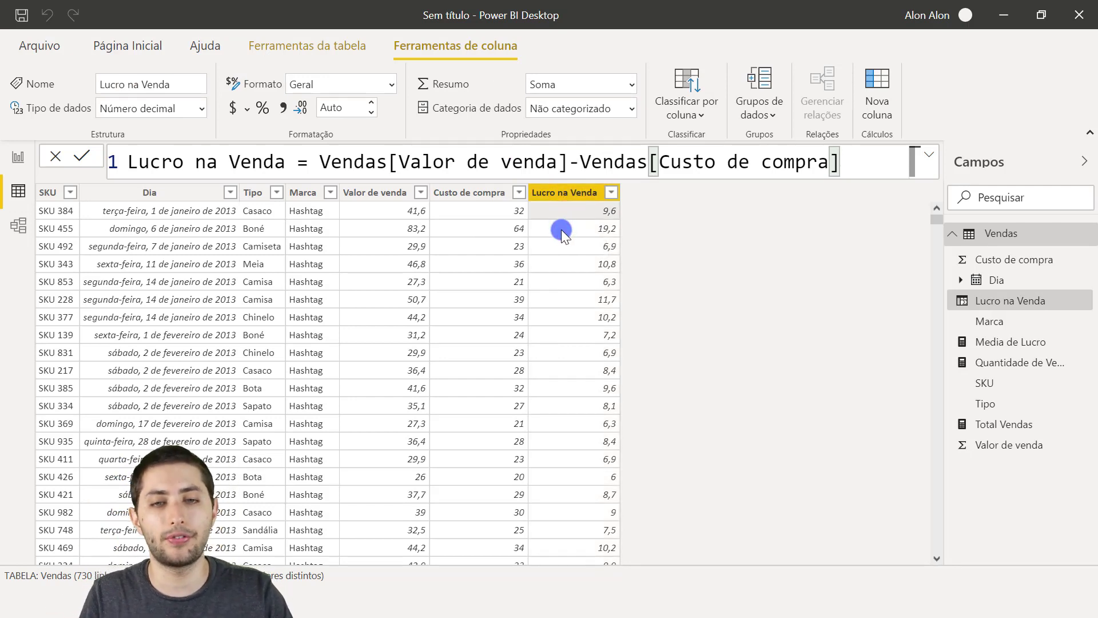
pyautogui.click(573, 233)
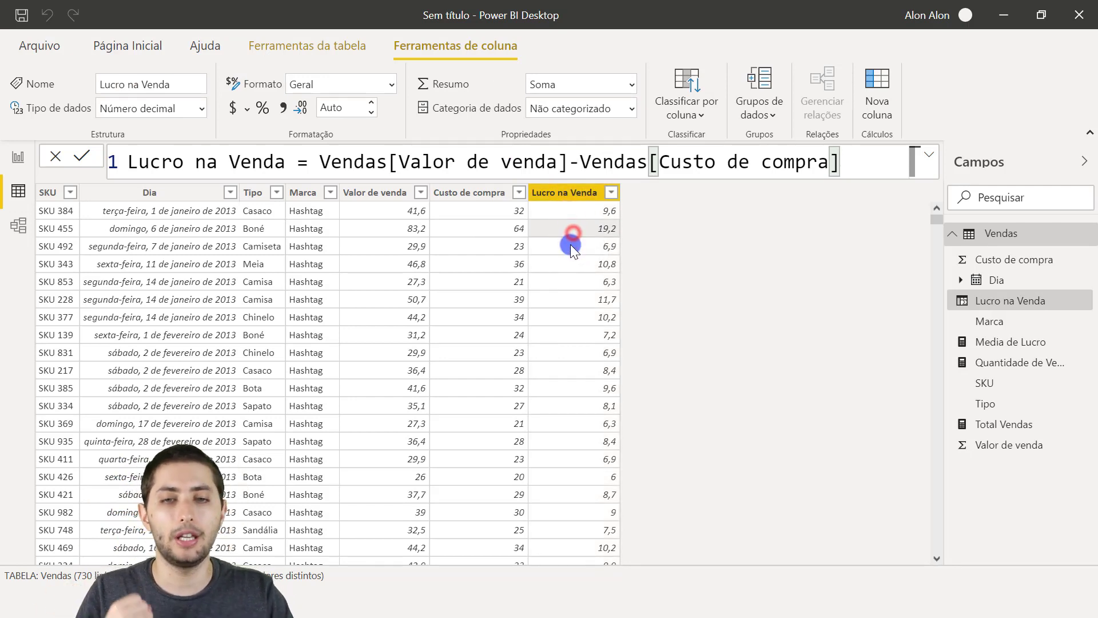
pyautogui.click(571, 245)
pyautogui.click(575, 193)
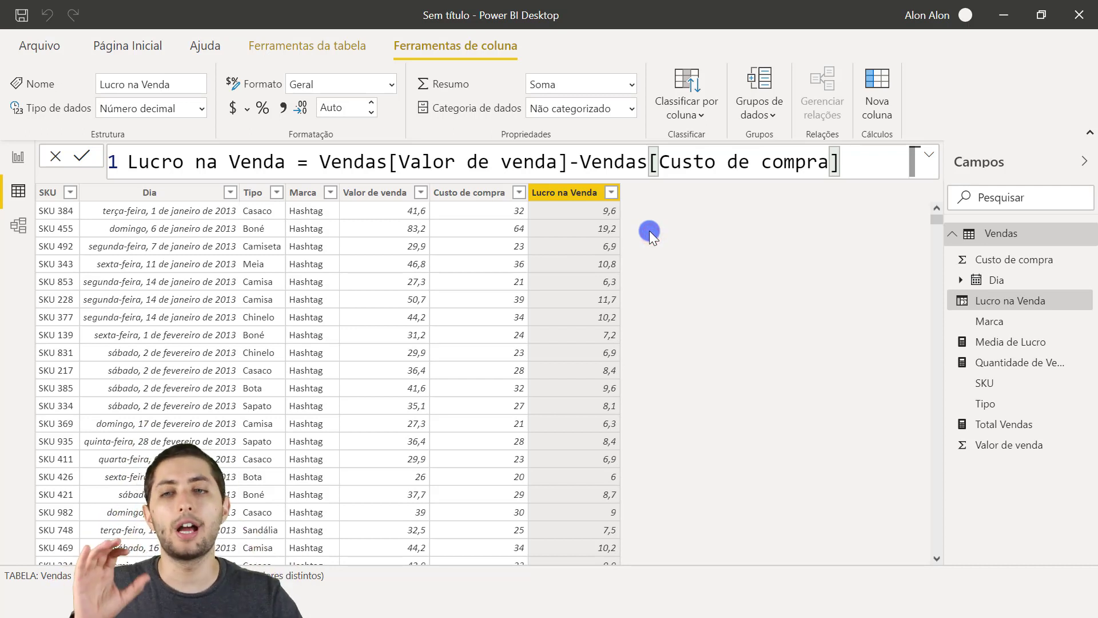
pyautogui.click(490, 226)
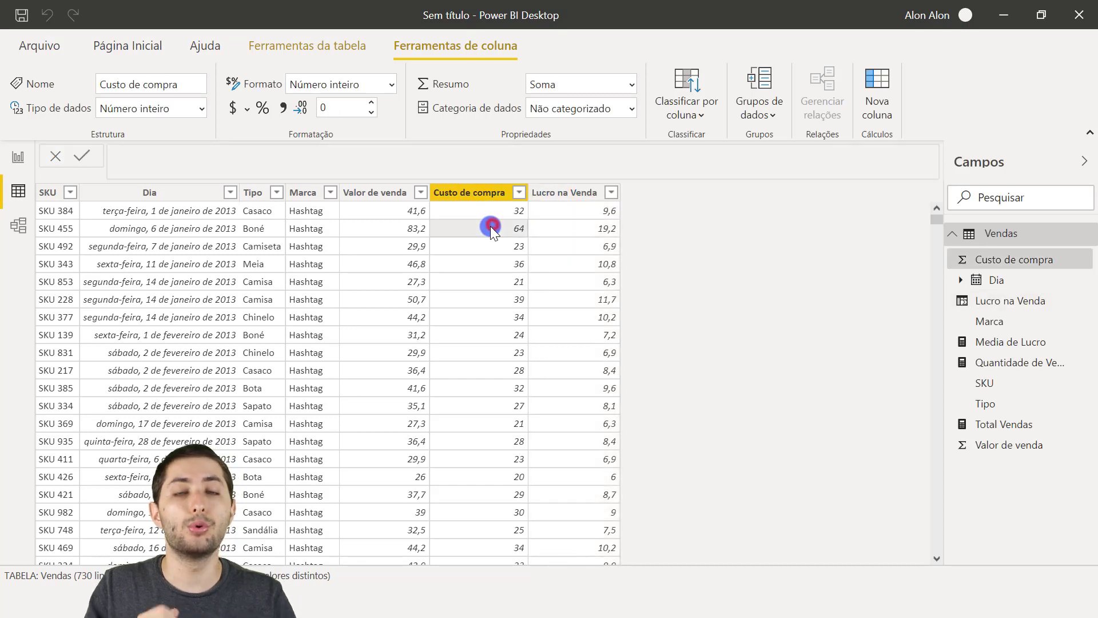